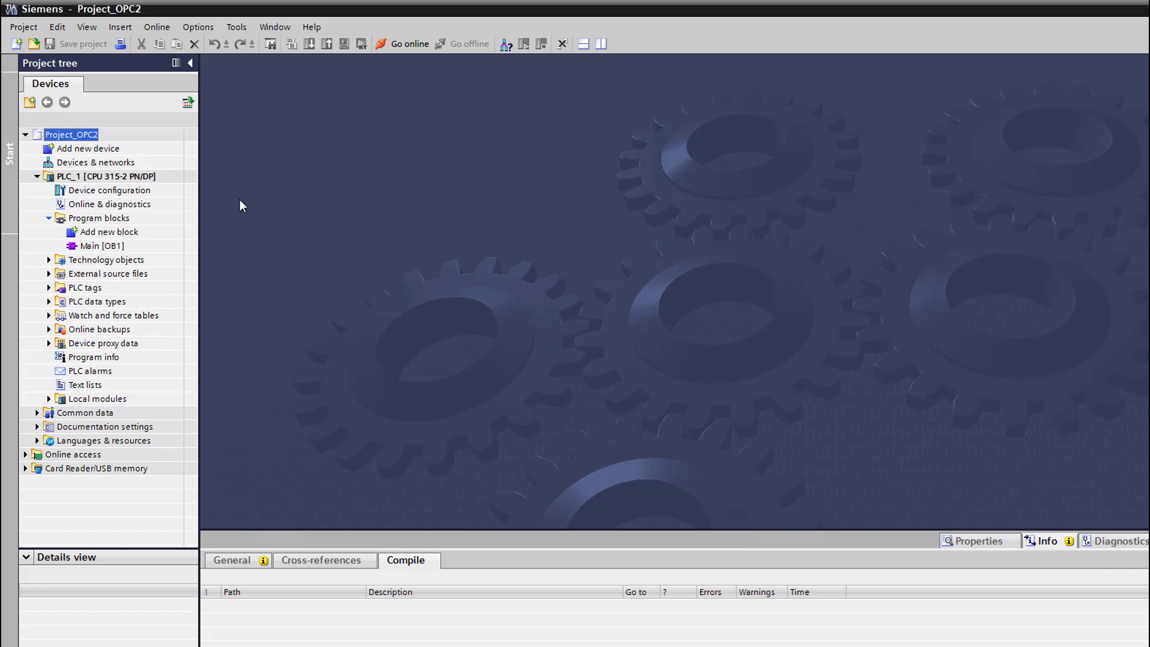
Open Devices & networks to show PLC_1 (CPU 315-2 PN/DP) on network PN/IE_1.
{"action": "left_click", "coordinate": [108, 165]}
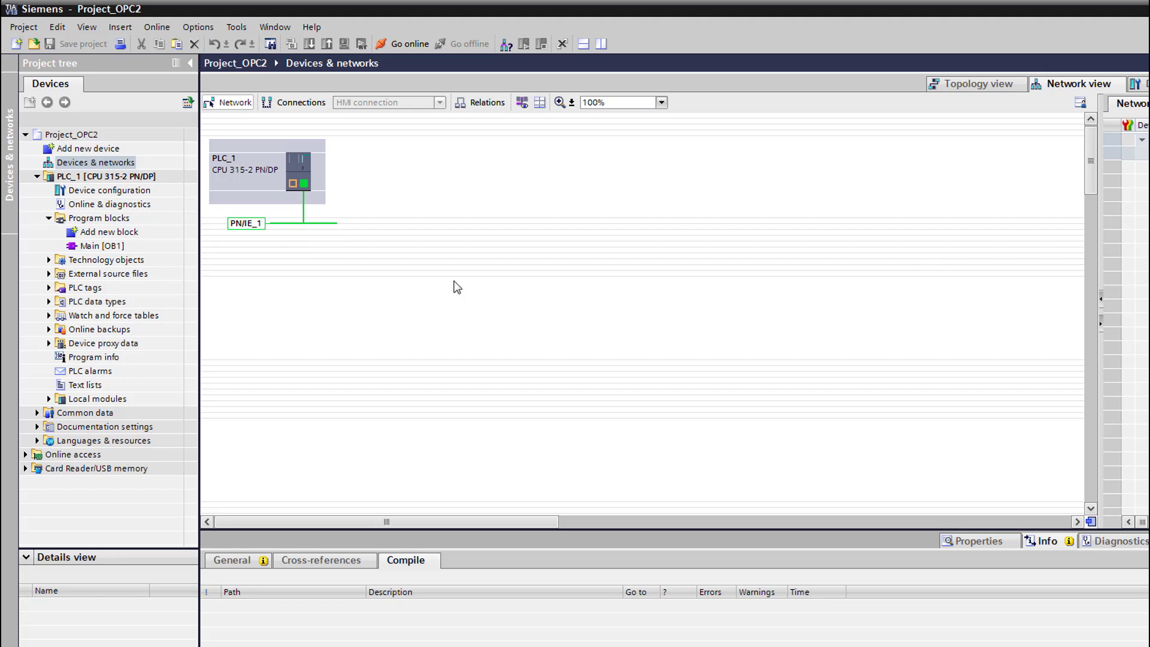
Open Main [OB1] and scroll through its contact/coil, ADD, SUB and MUL ladder networks.
{"action": "left_click", "coordinate": [87, 248]}
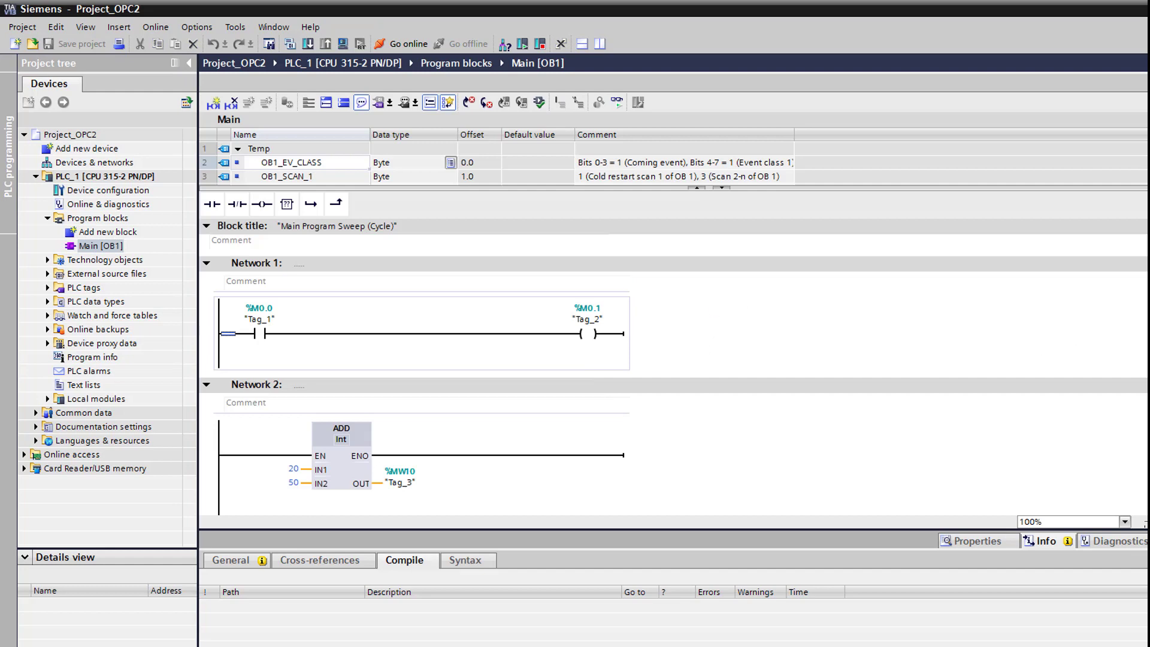
{"action": "scroll", "coordinate": [671, 371], "scroll_direction": "down", "scroll_amount": 3}
{"action": "scroll", "coordinate": [671, 371], "scroll_direction": "up", "scroll_amount": 2}
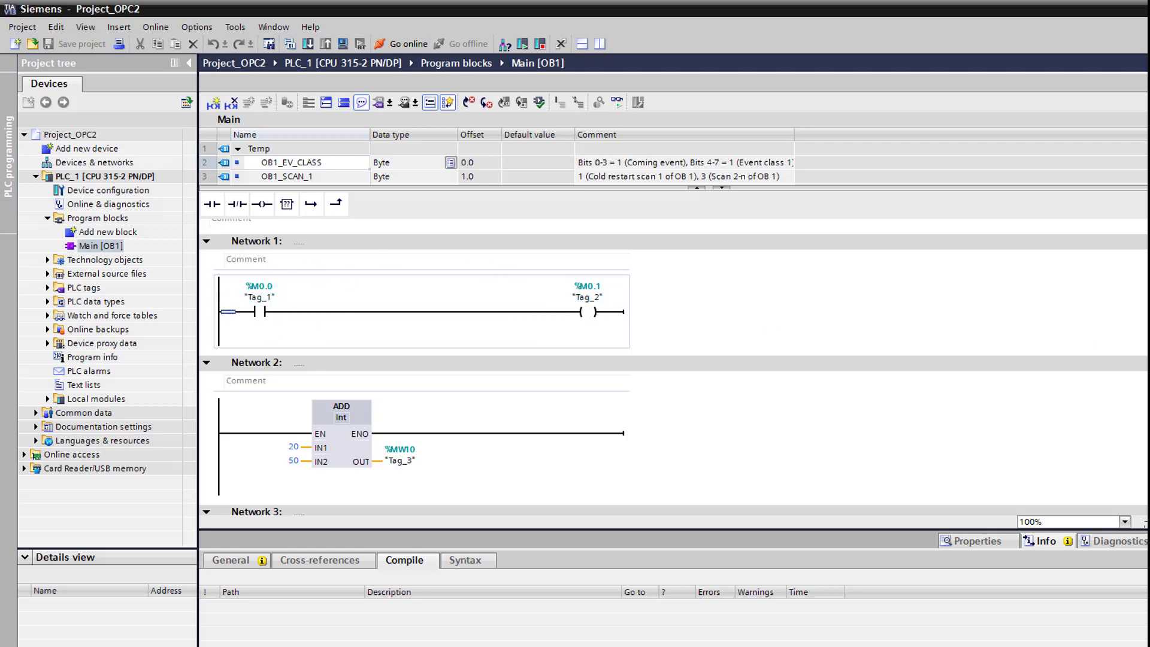
{"action": "scroll", "coordinate": [672, 374], "scroll_direction": "down", "scroll_amount": 5}
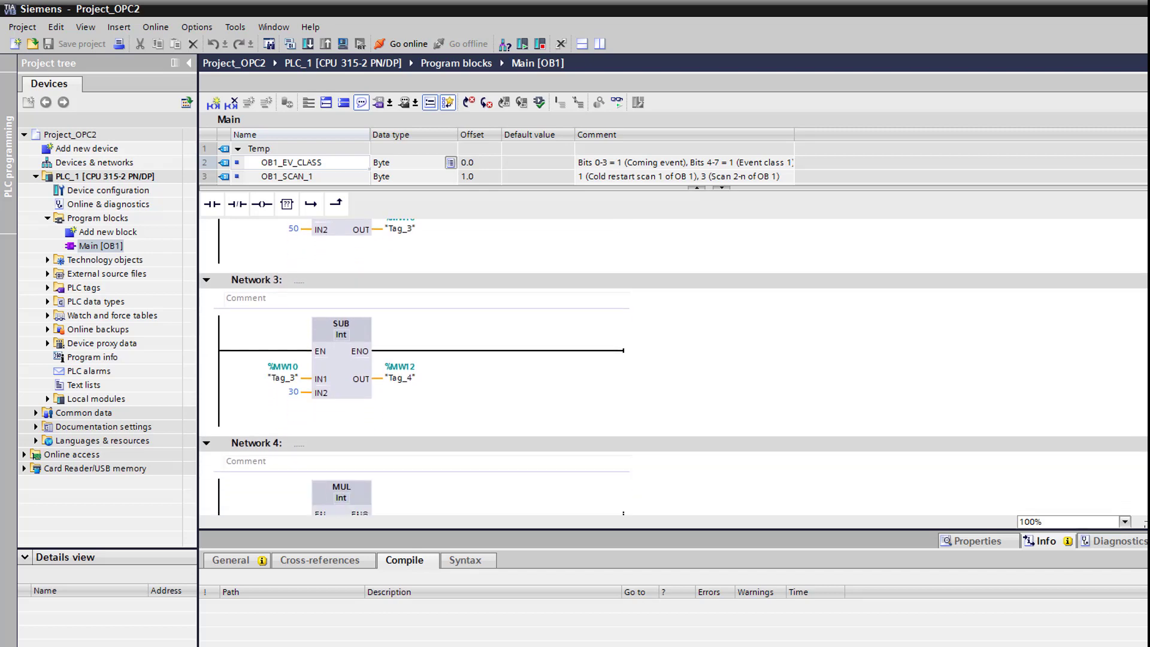
{"action": "scroll", "coordinate": [470, 312], "scroll_direction": "down", "scroll_amount": 4}
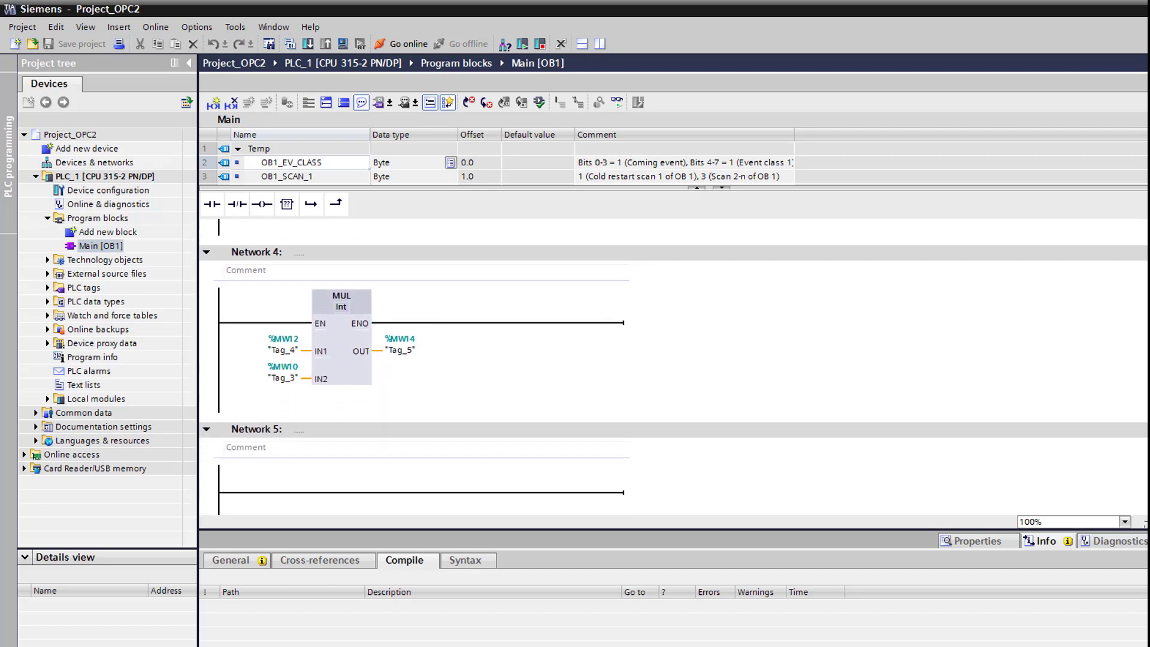
Show all of PLC_1's tags, then launch S7-PLCSIM Simulating Modules from the Start menu.
{"action": "left_click", "coordinate": [47, 288]}
{"action": "left_click", "coordinate": [117, 304]}
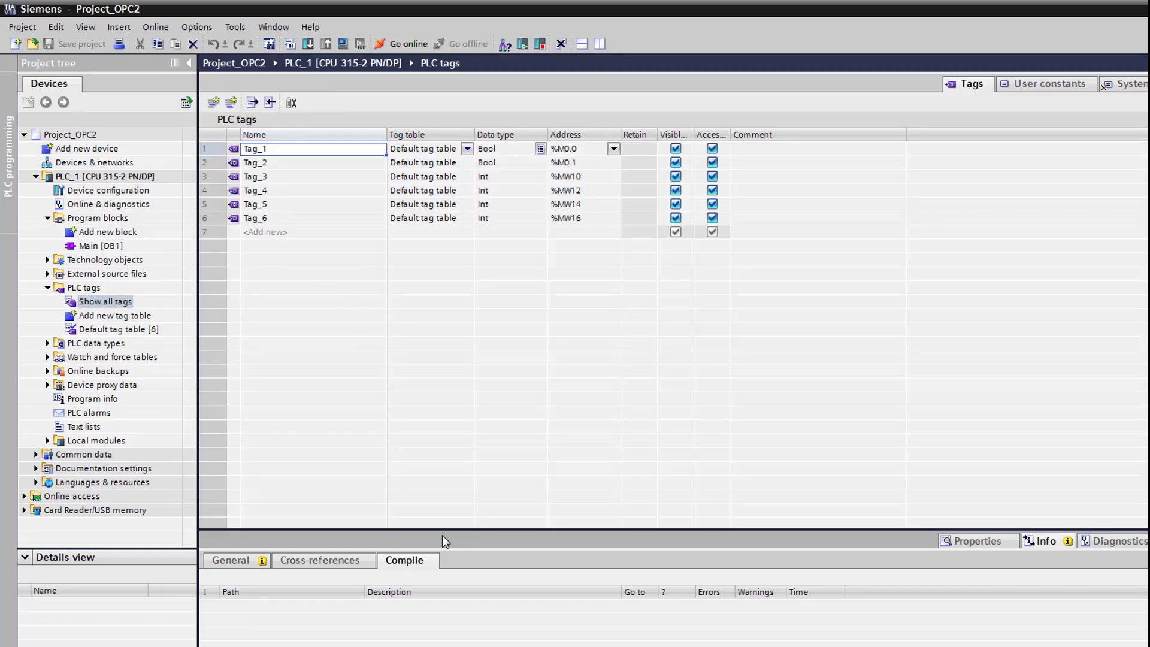
{"action": "key", "text": "super"}
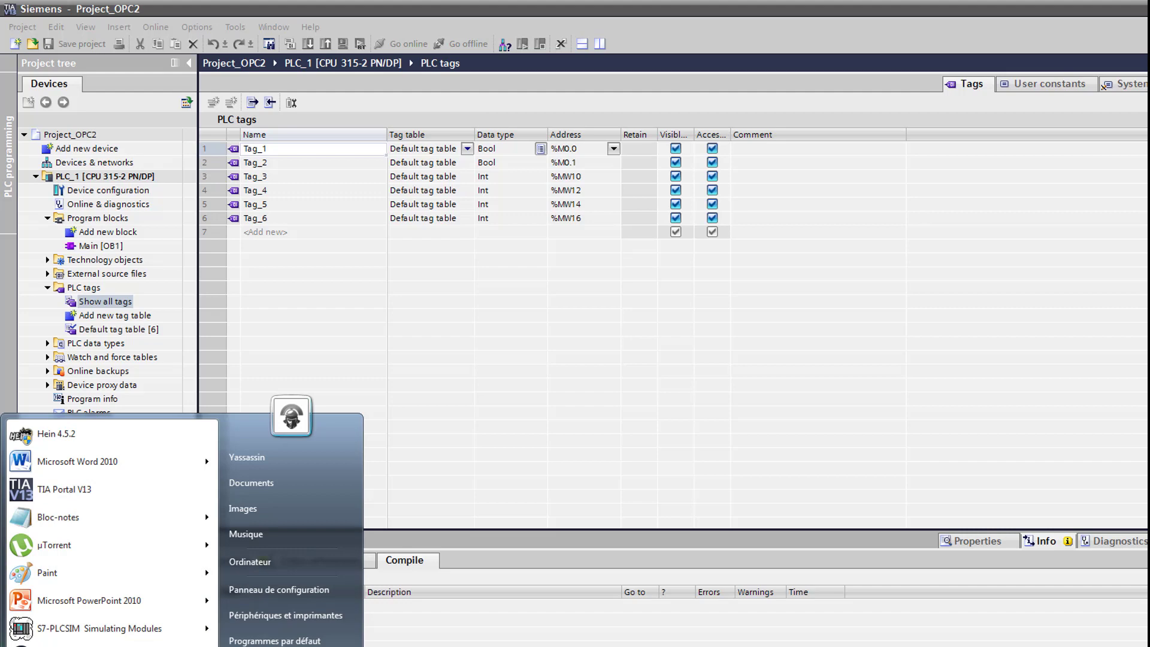
{"action": "left_click", "coordinate": [90, 644]}
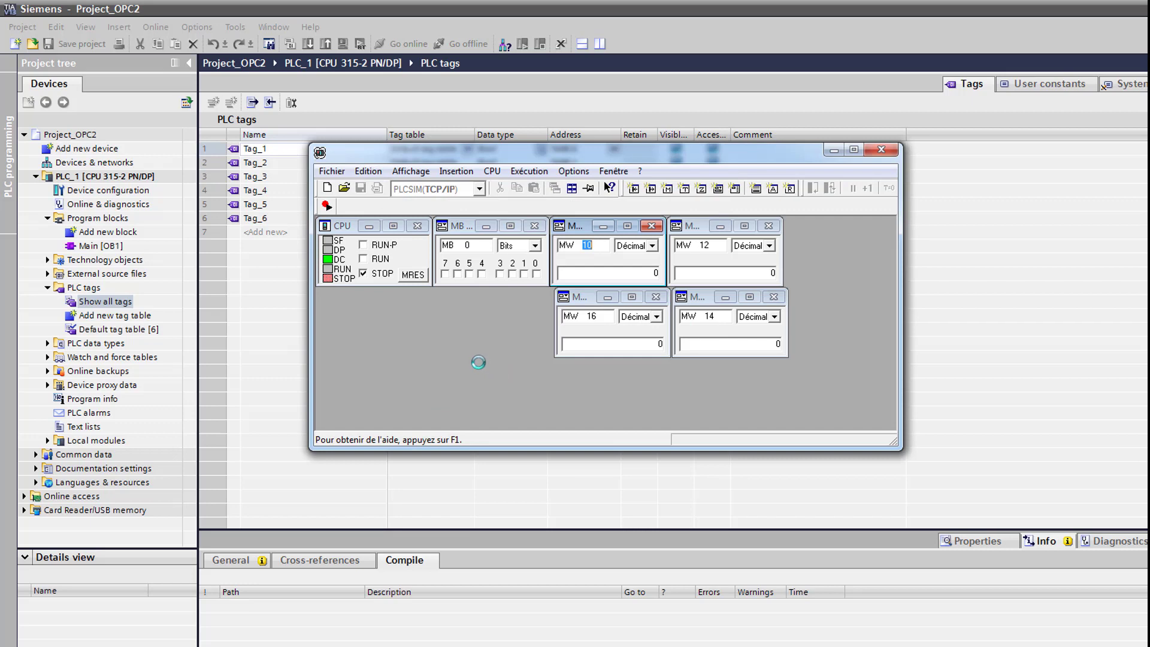
Download PLC_1's program to S7-PLCSIM, switch the CPU to RUN and set MB0 bit 0.
{"action": "left_click", "coordinate": [61, 178]}
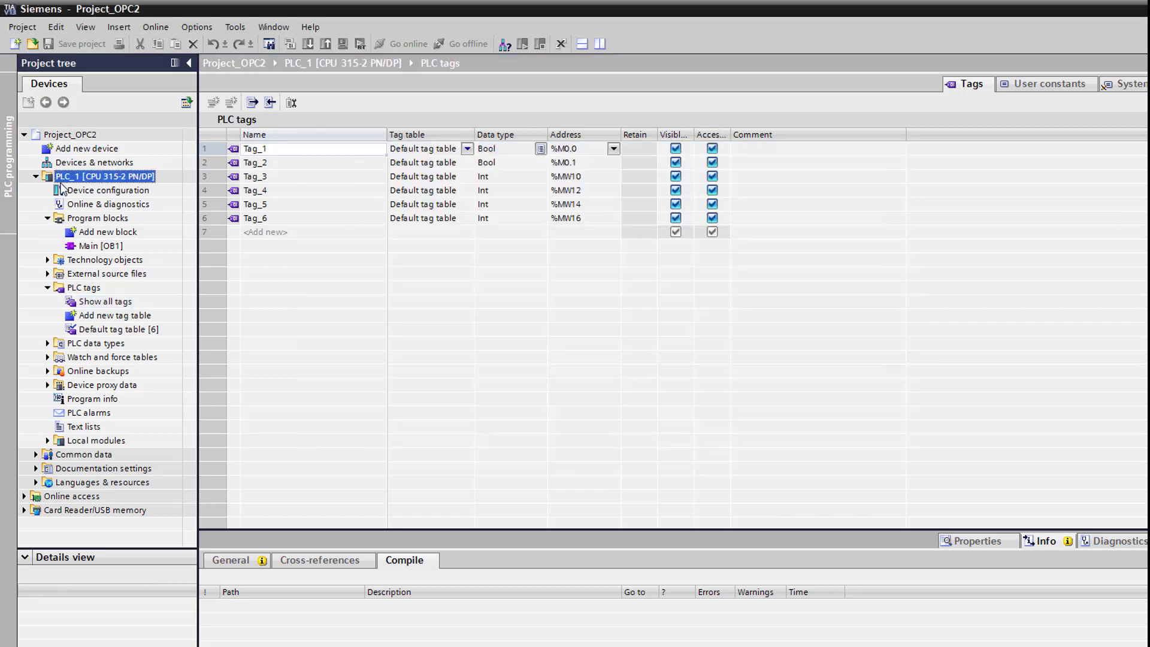
{"action": "left_click", "coordinate": [307, 44]}
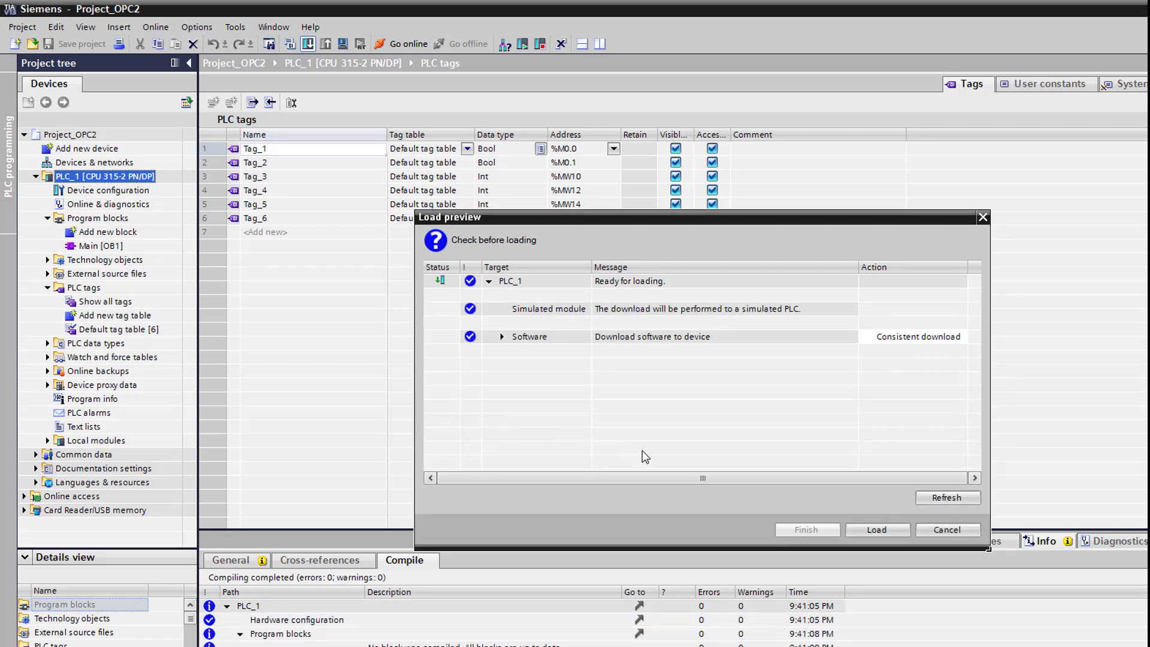
{"action": "left_click", "coordinate": [874, 528]}
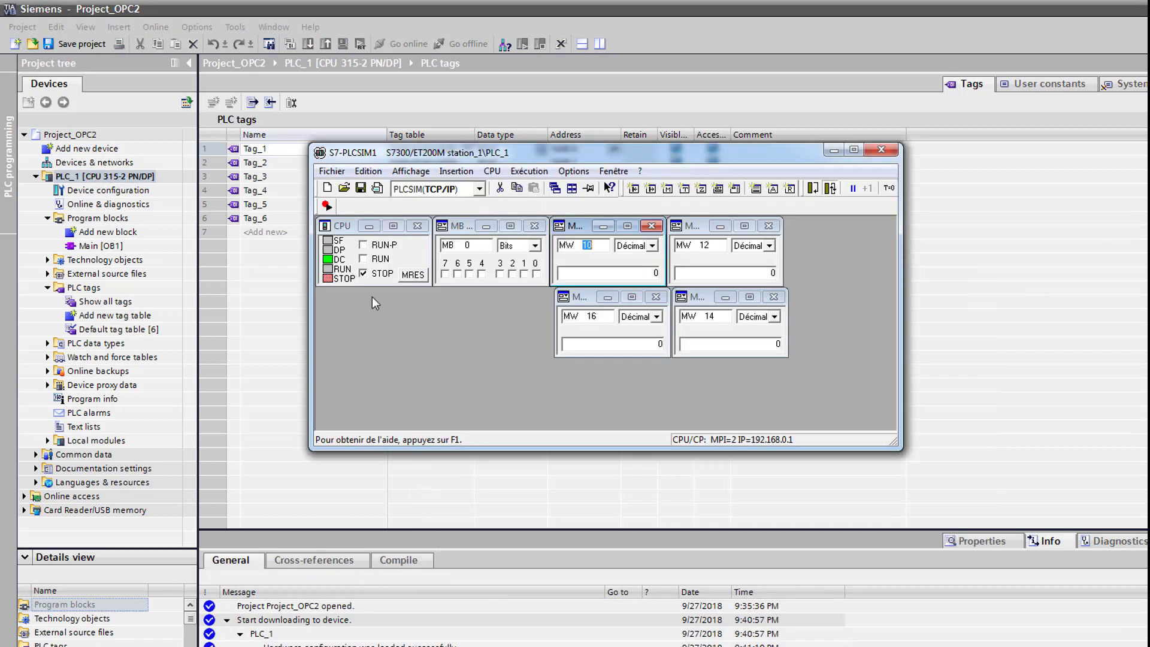
{"action": "left_click", "coordinate": [374, 259]}
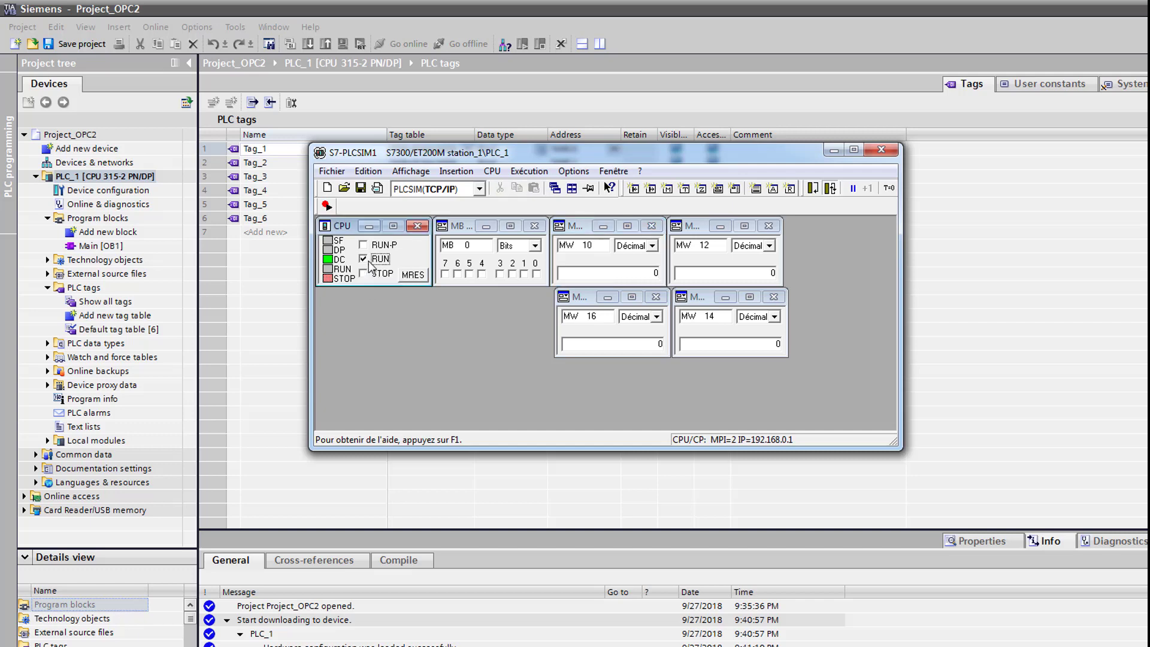
{"action": "left_click", "coordinate": [535, 274]}
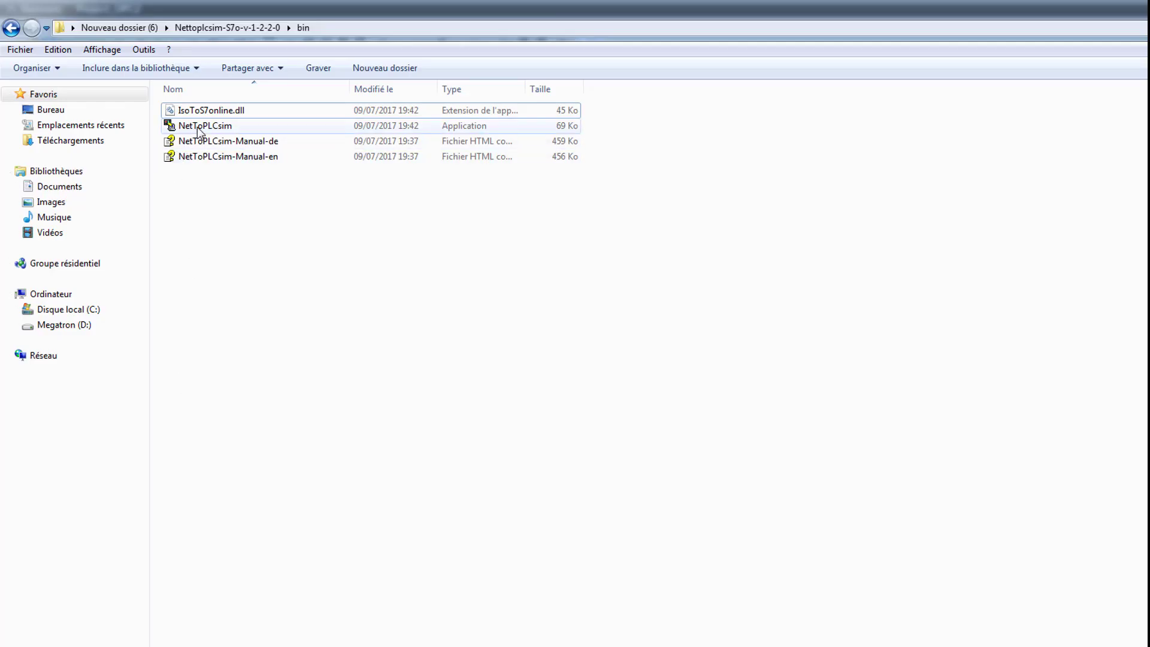
Run NetToPLCsim as administrator, letting it stop the service holding port 102.
{"action": "right_click", "coordinate": [200, 128]}
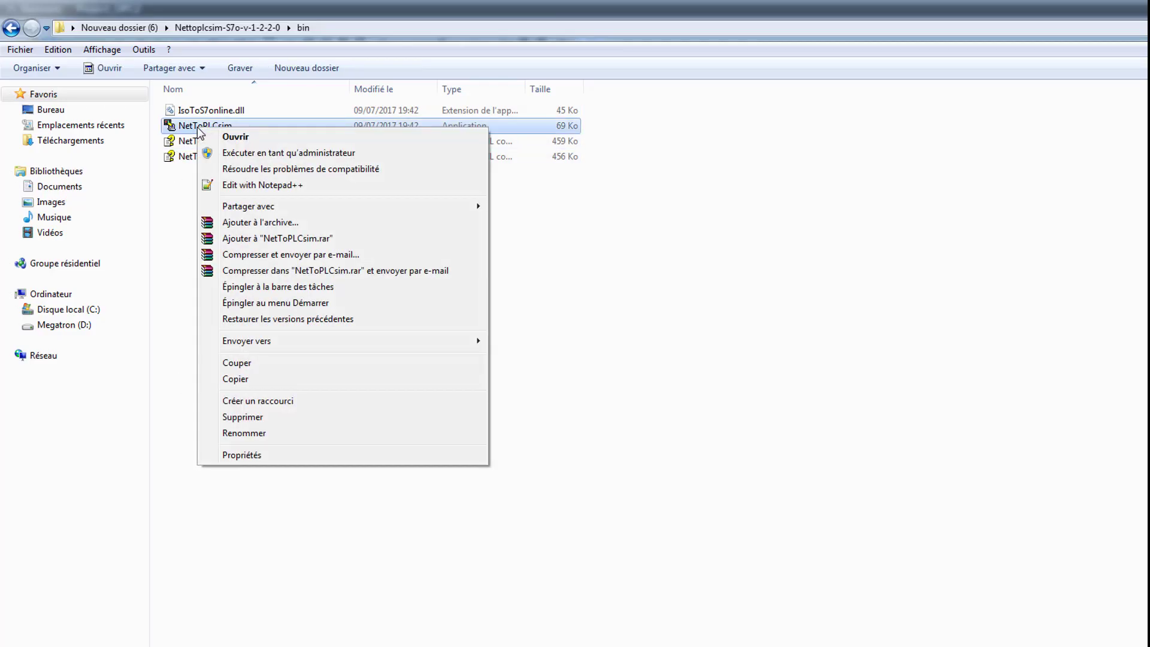
{"action": "left_click", "coordinate": [227, 153]}
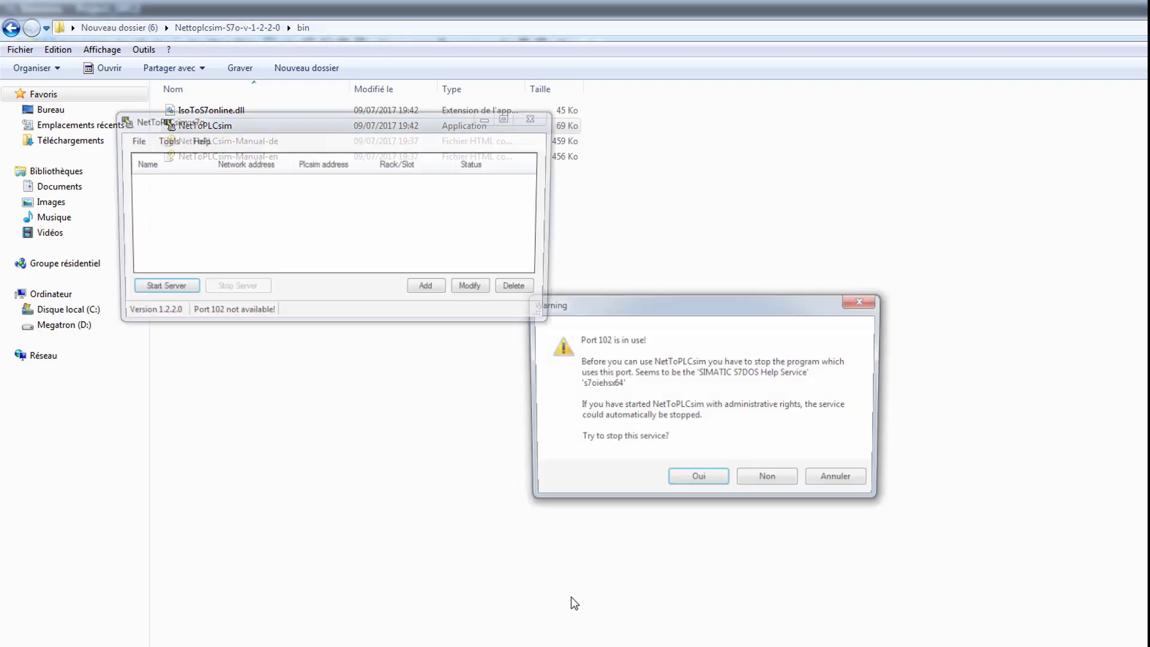
{"action": "left_click", "coordinate": [696, 481]}
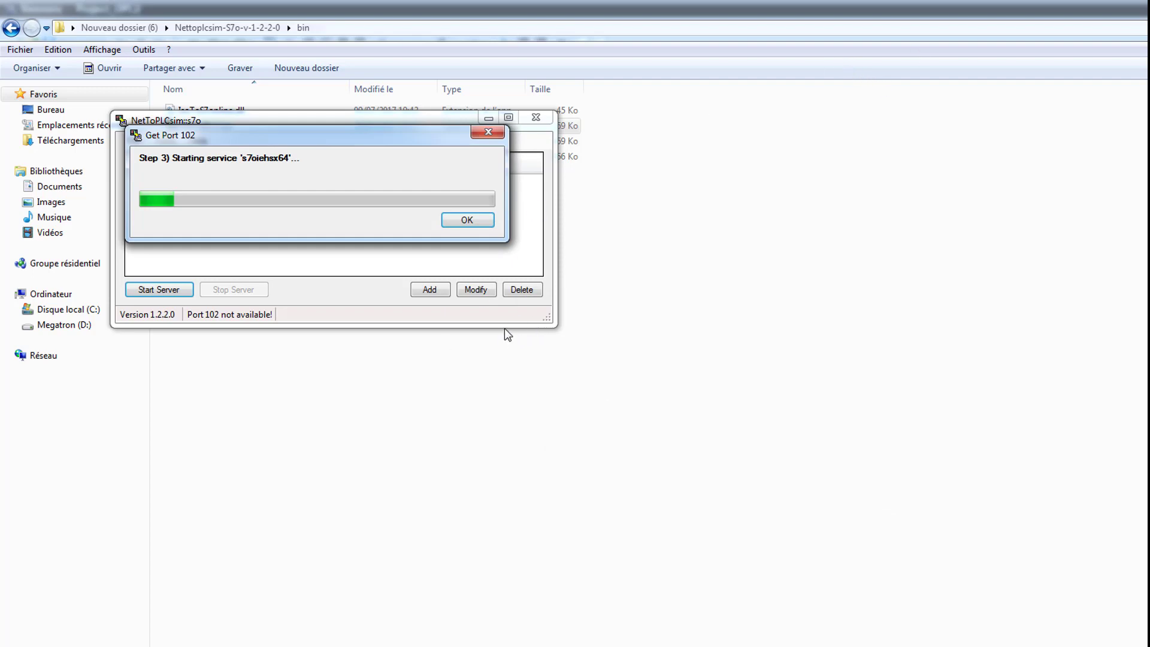
{"action": "left_click", "coordinate": [468, 221]}
Add station PLC#001 mapping 192.168.1.105 to PLCSIM 192.168.0.1 and start the server.
{"action": "left_click", "coordinate": [436, 290]}
{"action": "left_click", "coordinate": [437, 234]}
{"action": "double_click", "coordinate": [455, 242]}
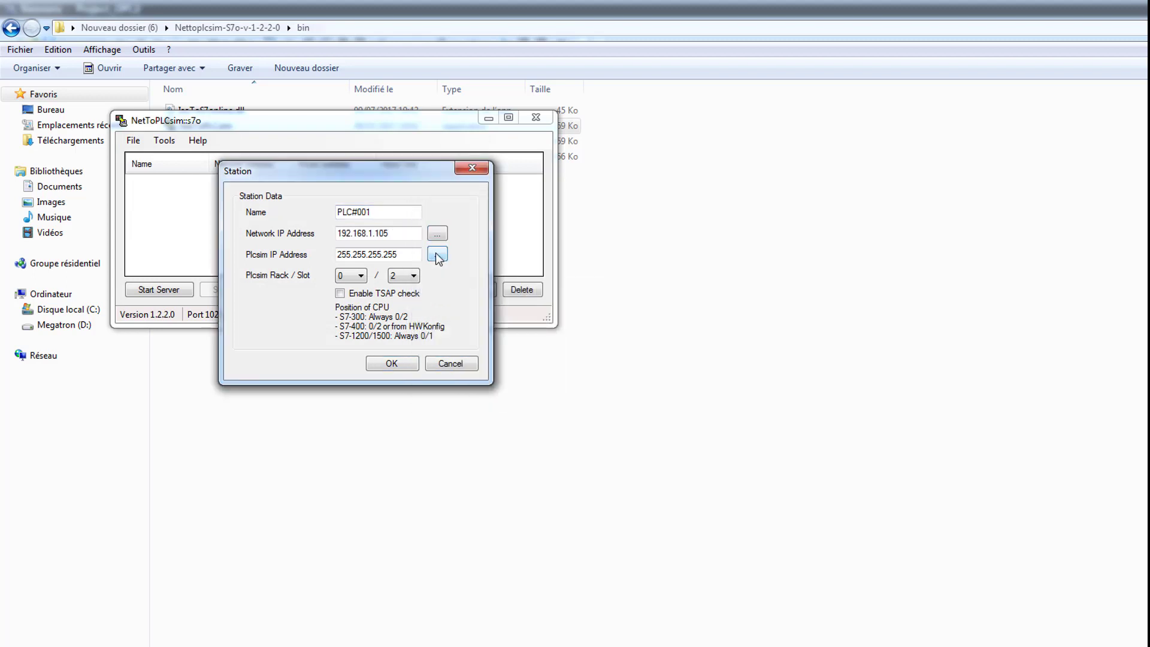
{"action": "left_click", "coordinate": [437, 255]}
{"action": "double_click", "coordinate": [440, 262]}
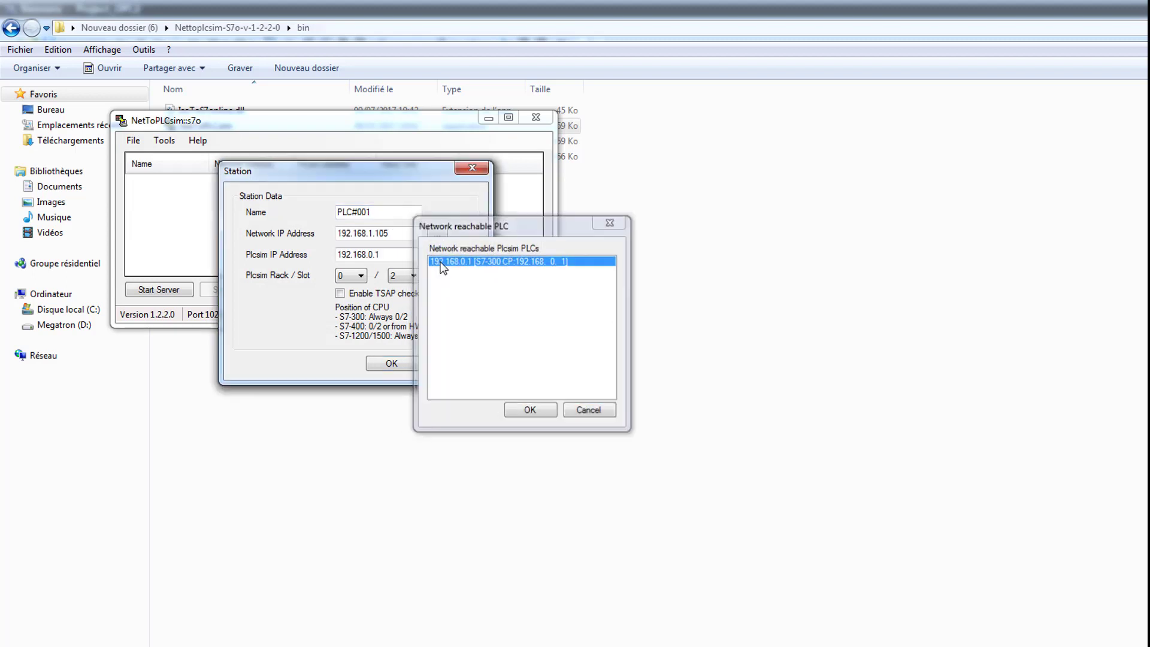
{"action": "left_click", "coordinate": [390, 362]}
{"action": "left_click", "coordinate": [179, 289]}
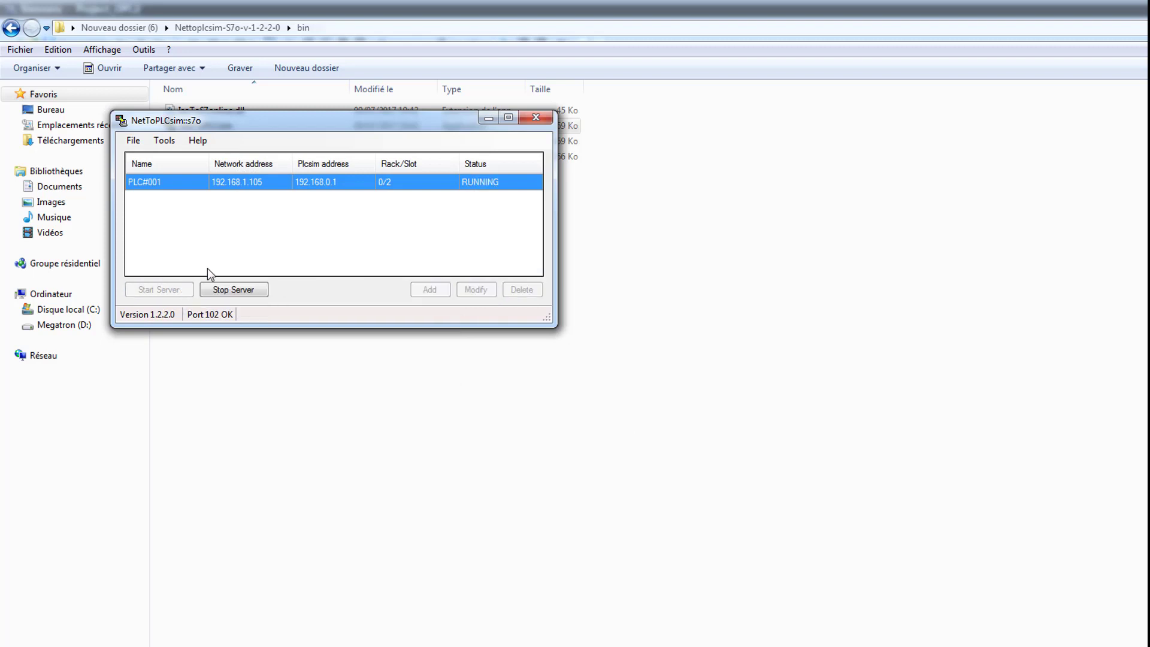
{"action": "key", "text": "super"}
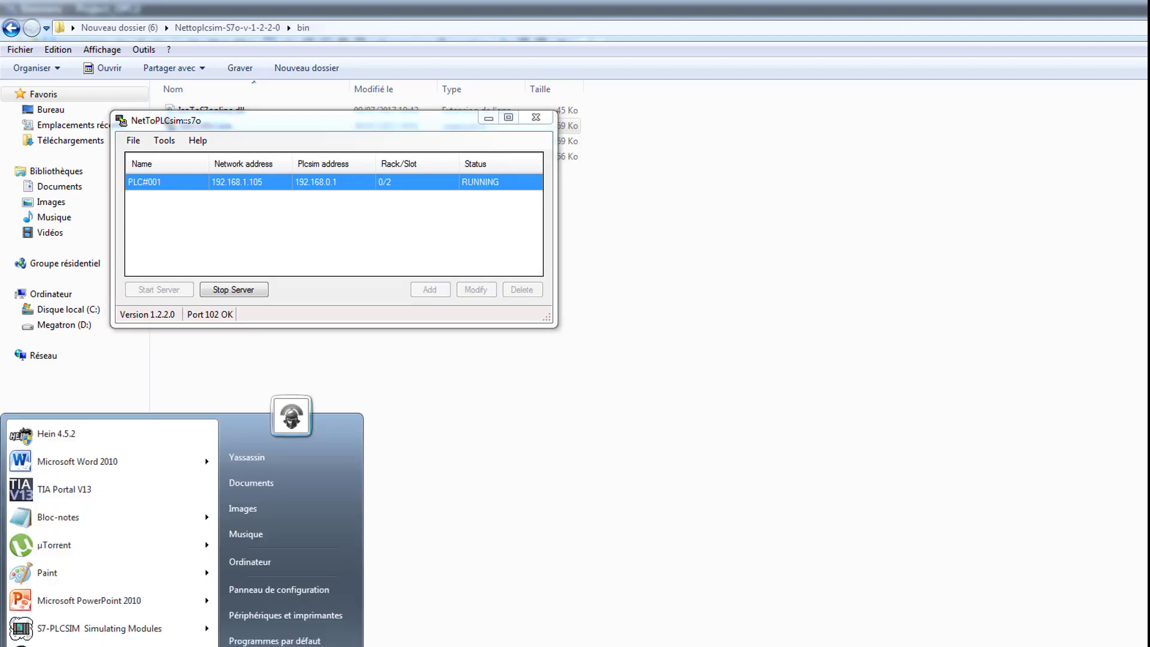
Launch KEPServerEX 6 Configuration and create a new project, updating the runtime with it.
{"action": "type", "text": "kep"}
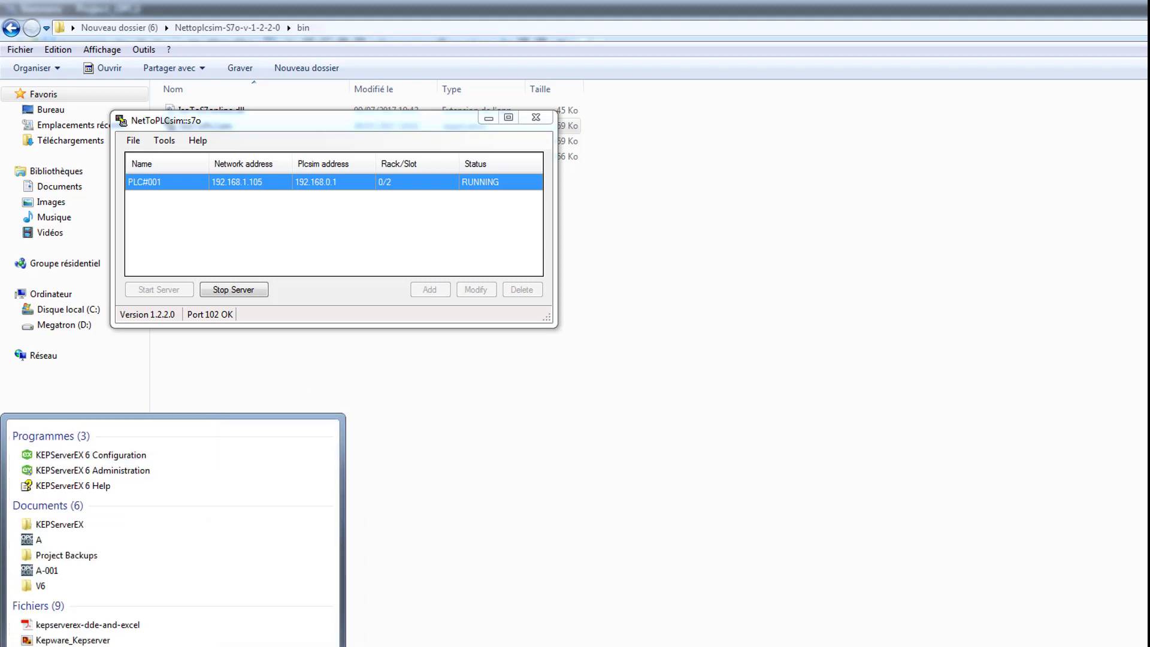
{"action": "left_click", "coordinate": [96, 456]}
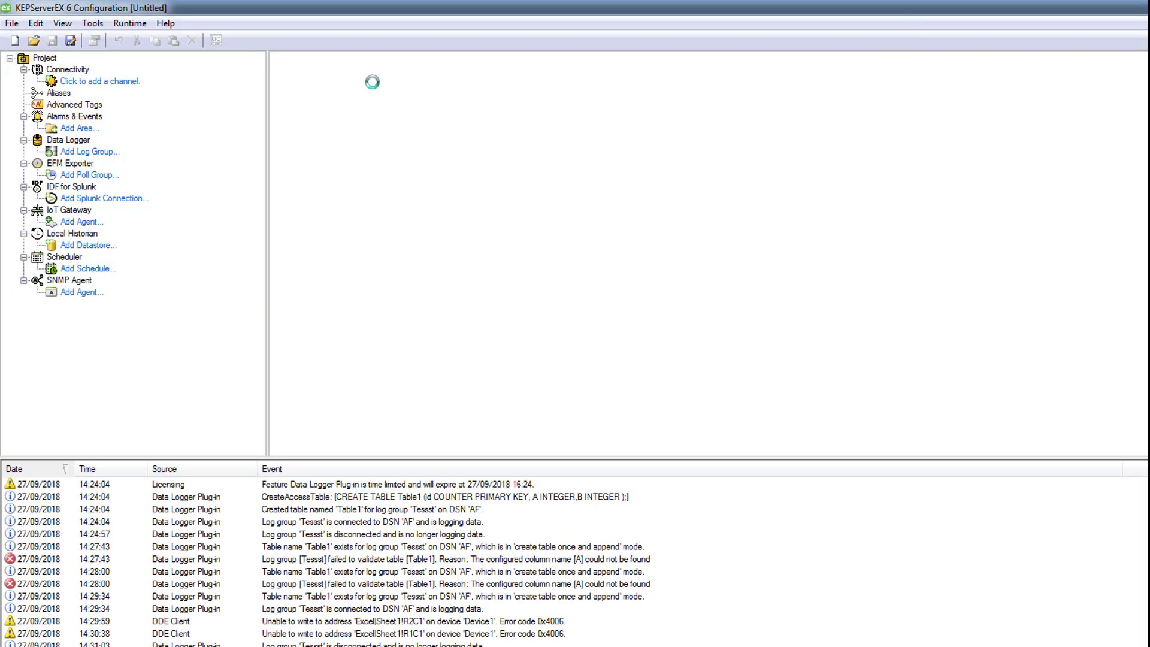
{"action": "left_click", "coordinate": [15, 41]}
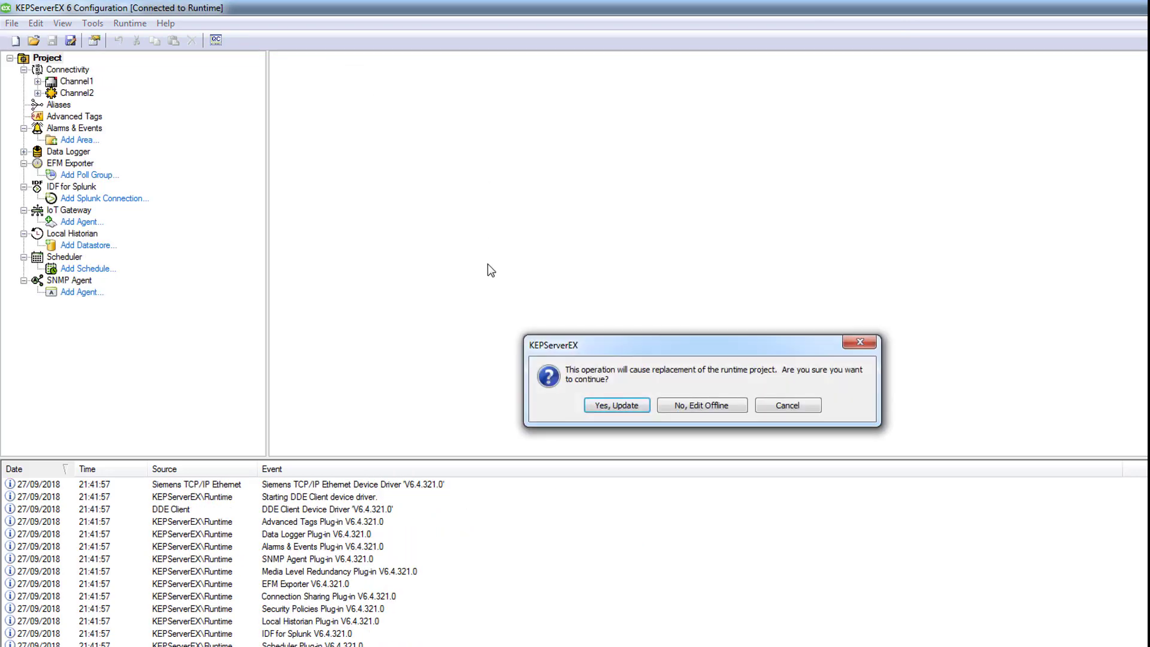
{"action": "left_click", "coordinate": [630, 410]}
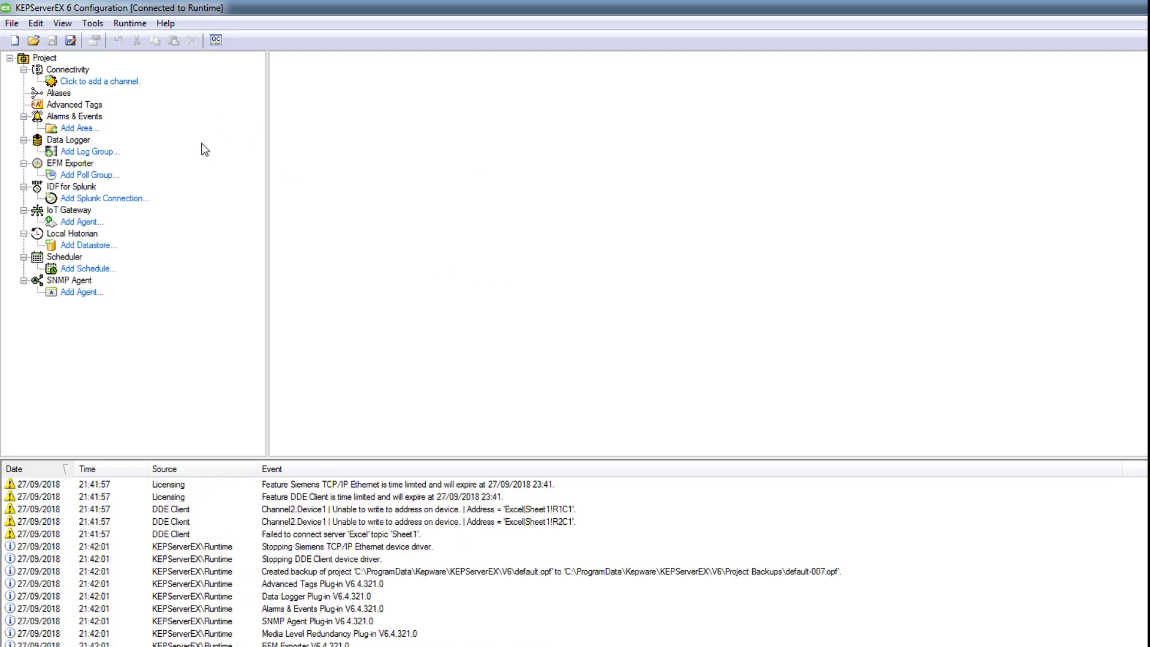
Start a new channel of type Siemens TCP/IP Ethernet, keeping the name Channel1.
{"action": "left_click", "coordinate": [115, 82]}
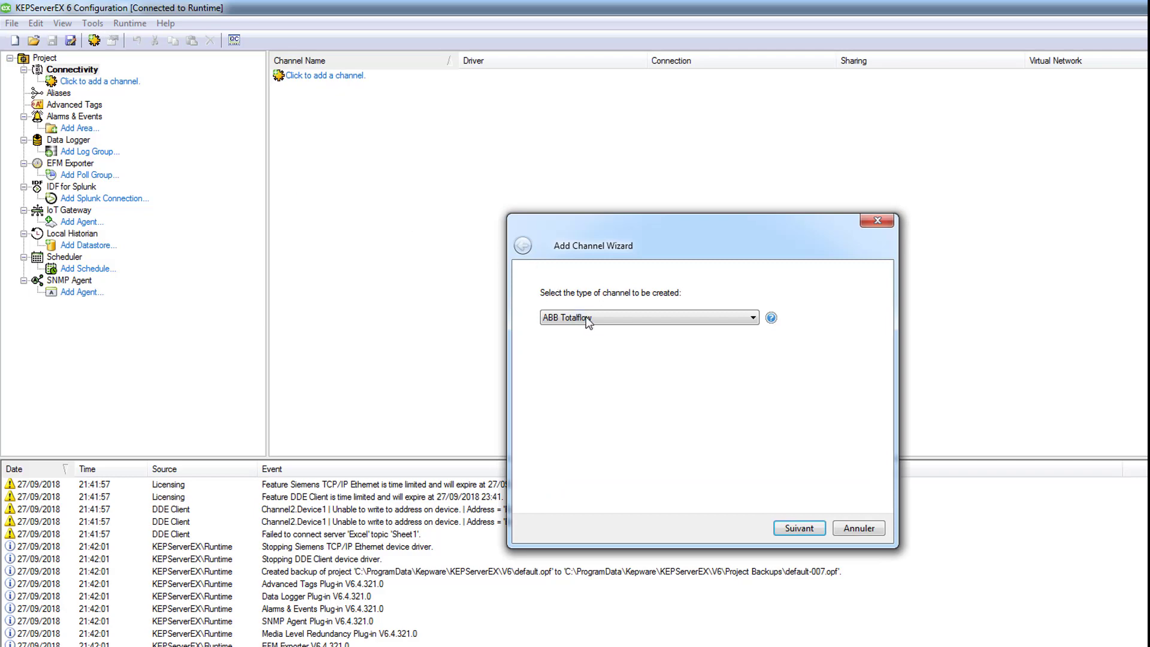
{"action": "left_click", "coordinate": [592, 319]}
{"action": "left_click_drag", "start_coordinate": [753, 349], "coordinate": [753, 450]}
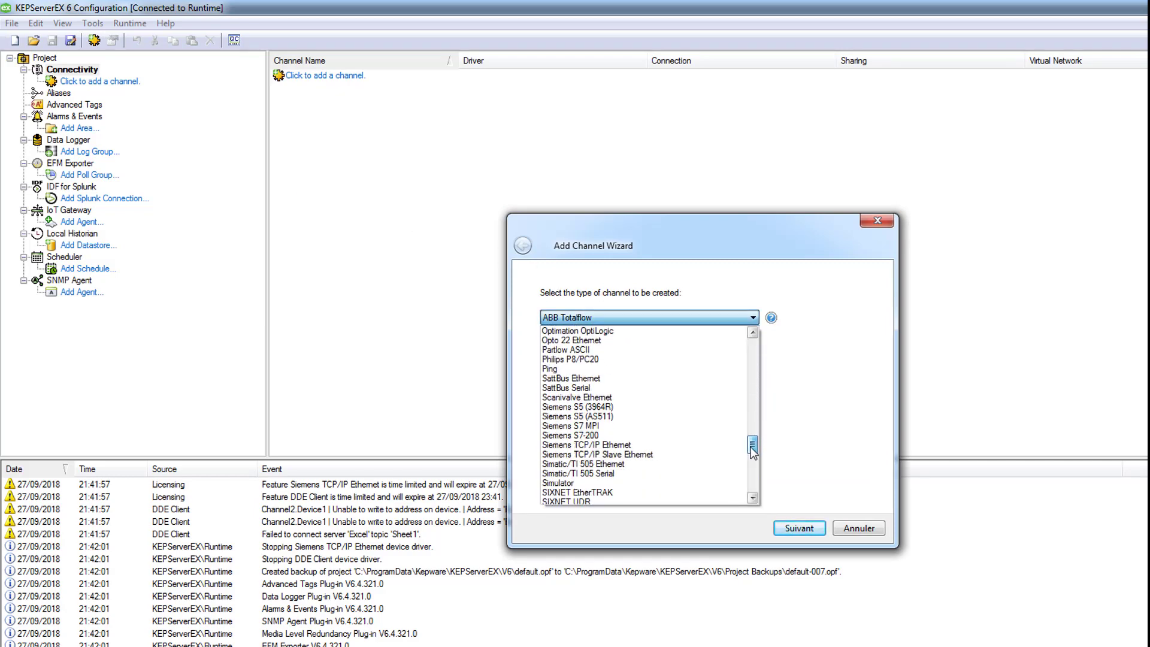
{"action": "left_click", "coordinate": [666, 444]}
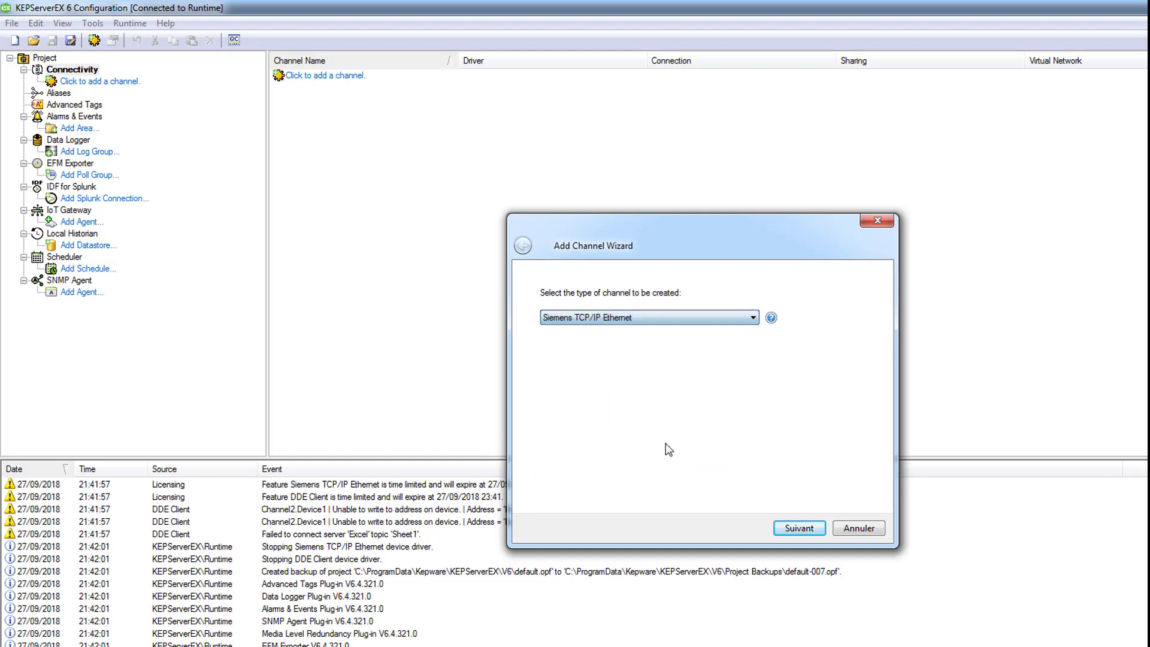
{"action": "left_click", "coordinate": [800, 529]}
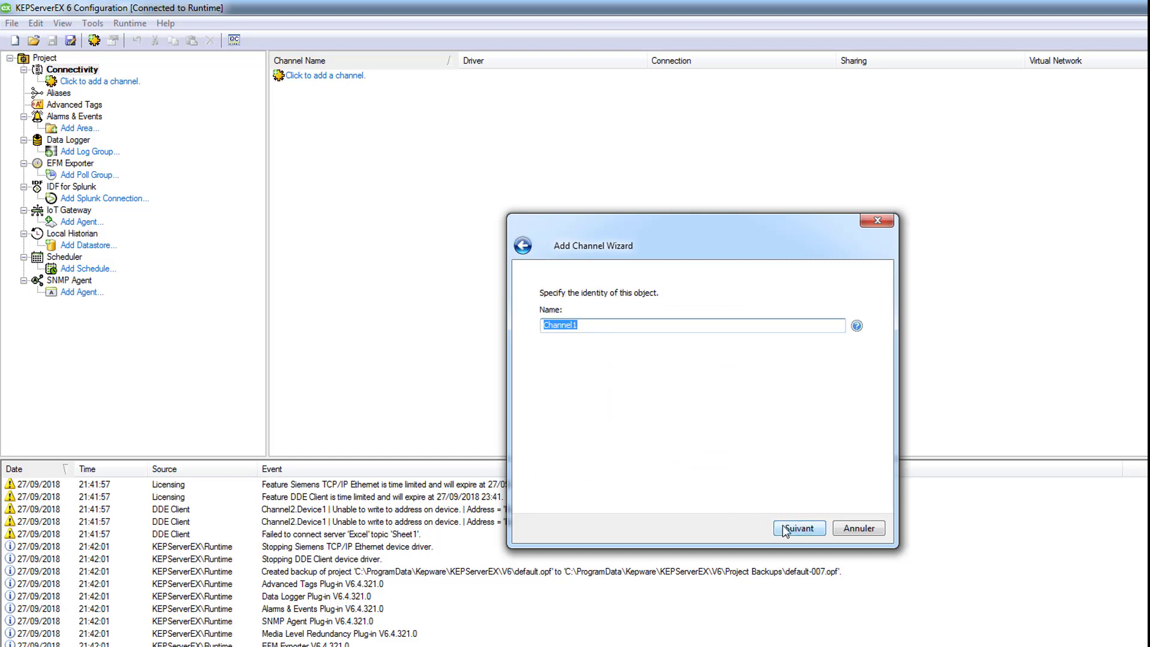
{"action": "left_click", "coordinate": [784, 528]}
Bind the channel to the Intel Centrino Advanced-N 6205 #2 adapter, keeping default optimization and floating-point settings.
{"action": "left_click", "coordinate": [833, 325]}
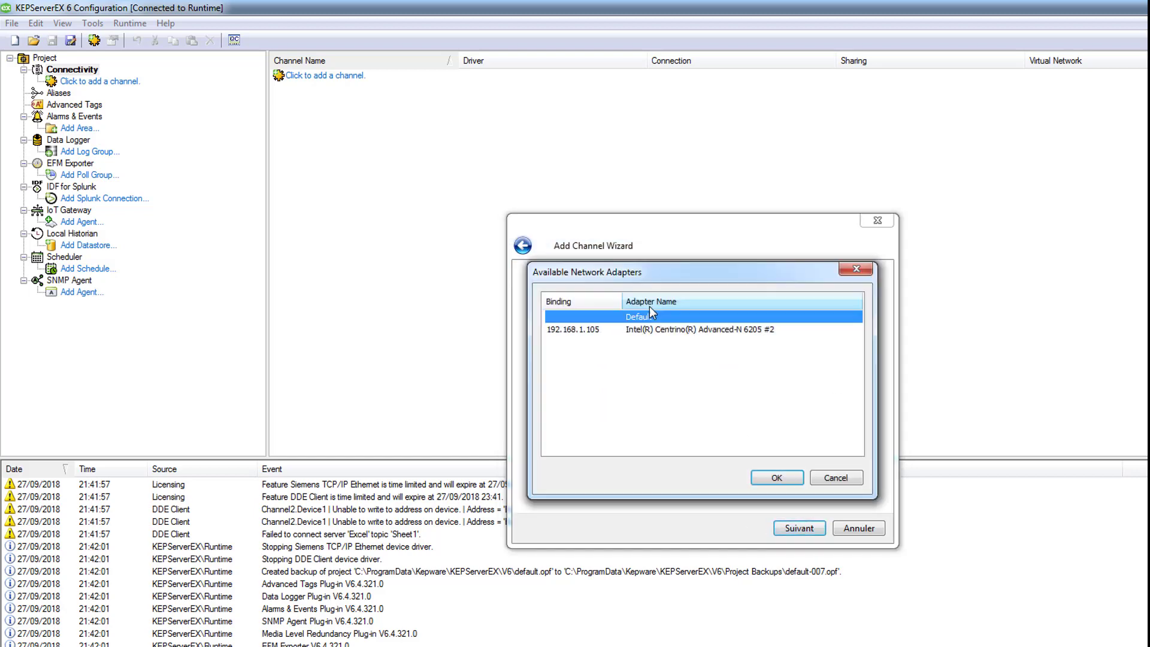
{"action": "left_click", "coordinate": [629, 332]}
{"action": "left_click", "coordinate": [776, 477]}
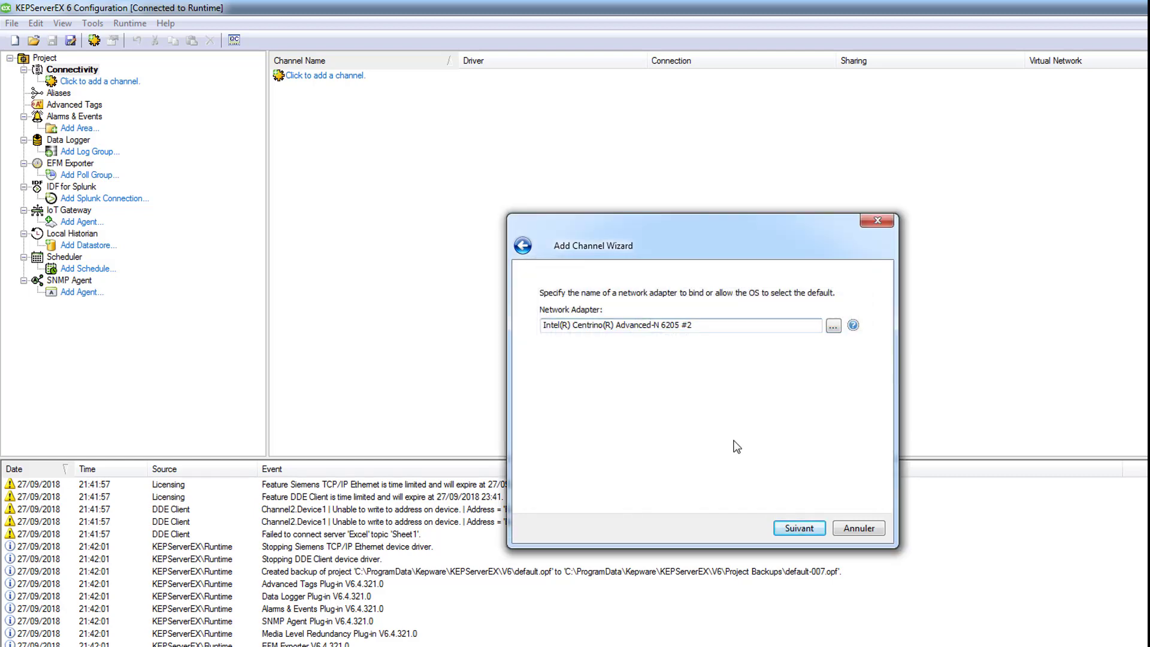
{"action": "left_click", "coordinate": [798, 528]}
{"action": "left_click", "coordinate": [798, 528]}
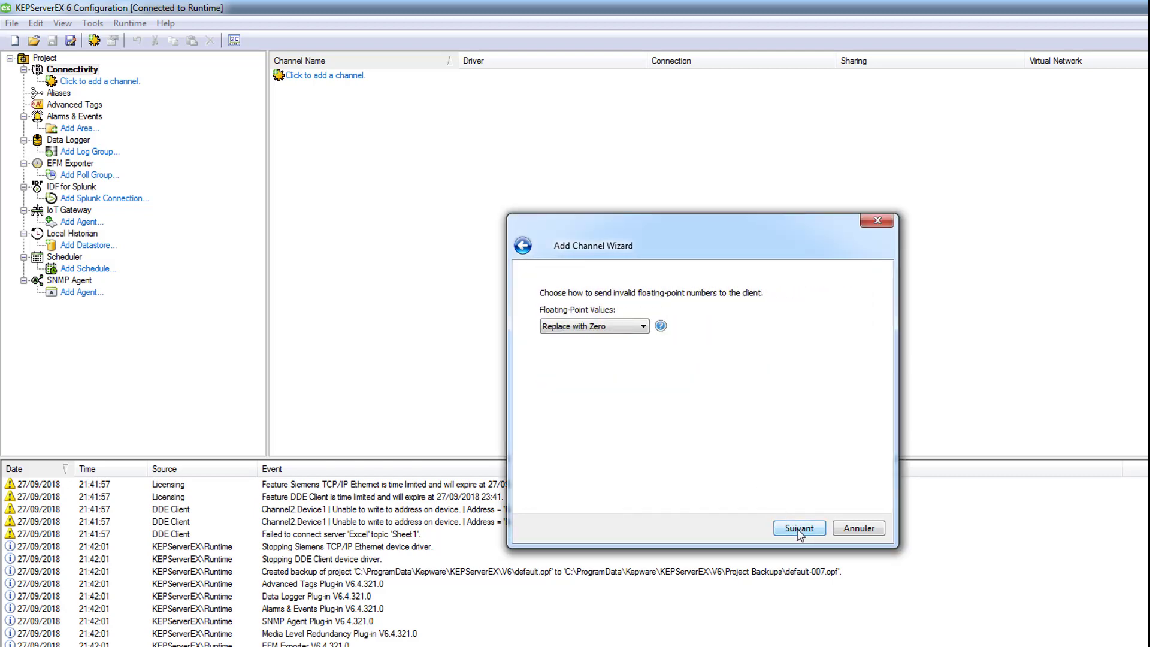
{"action": "left_click", "coordinate": [797, 529]}
Finish Channel1, then add Device1 with model S7-300 and ID 198.168.1.105.
{"action": "left_click", "coordinate": [797, 530]}
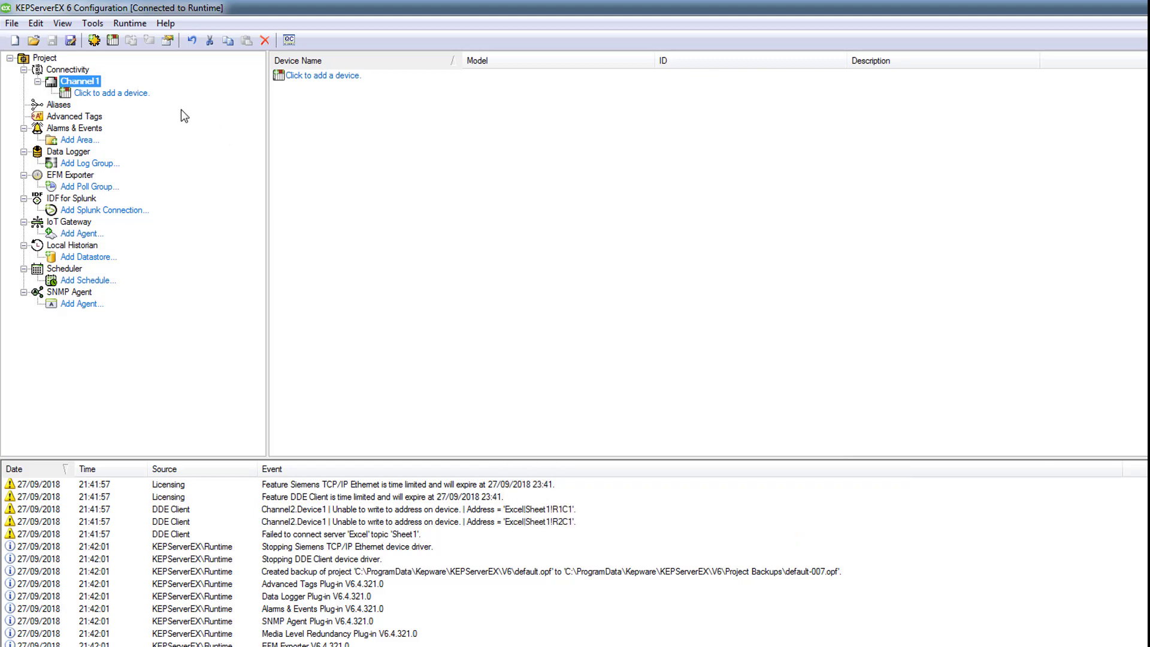
{"action": "left_click", "coordinate": [124, 94]}
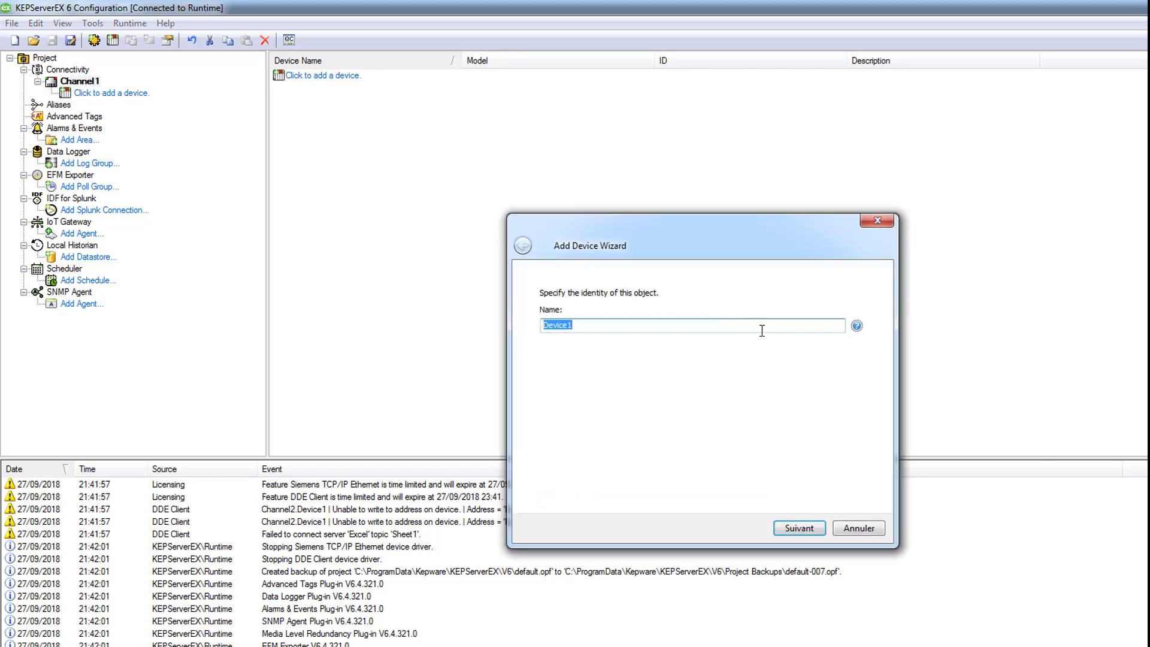
{"action": "left_click", "coordinate": [801, 526]}
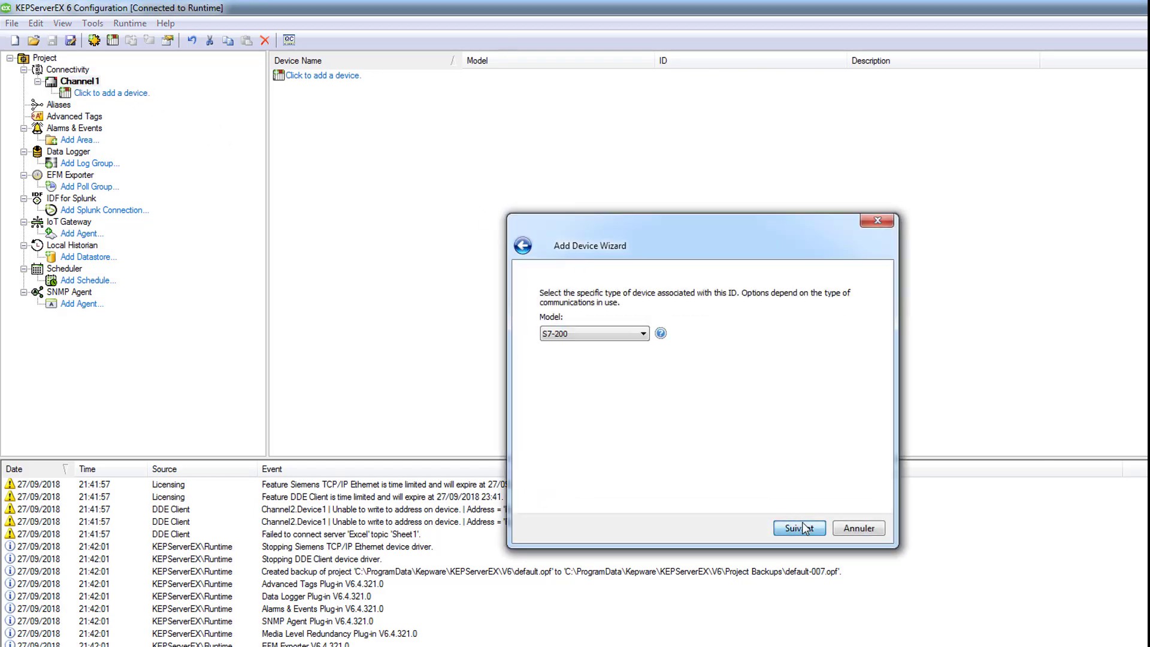
{"action": "left_click", "coordinate": [633, 337]}
{"action": "left_click", "coordinate": [594, 354]}
{"action": "left_click", "coordinate": [796, 528]}
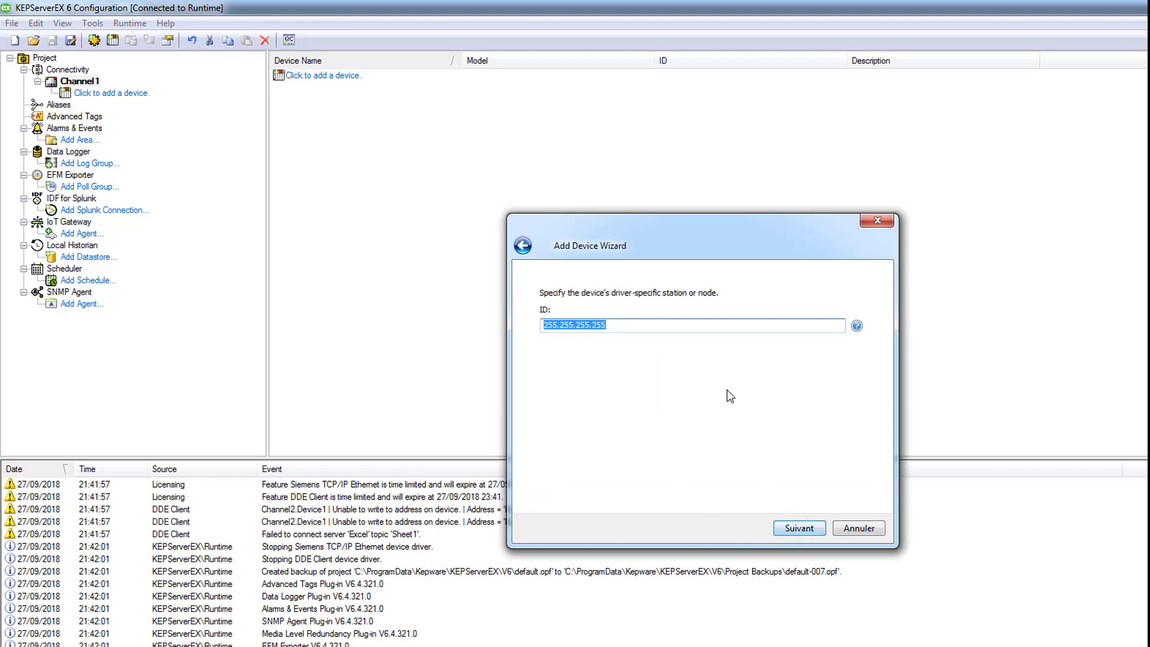
{"action": "type", "text": "198.168.1.105"}
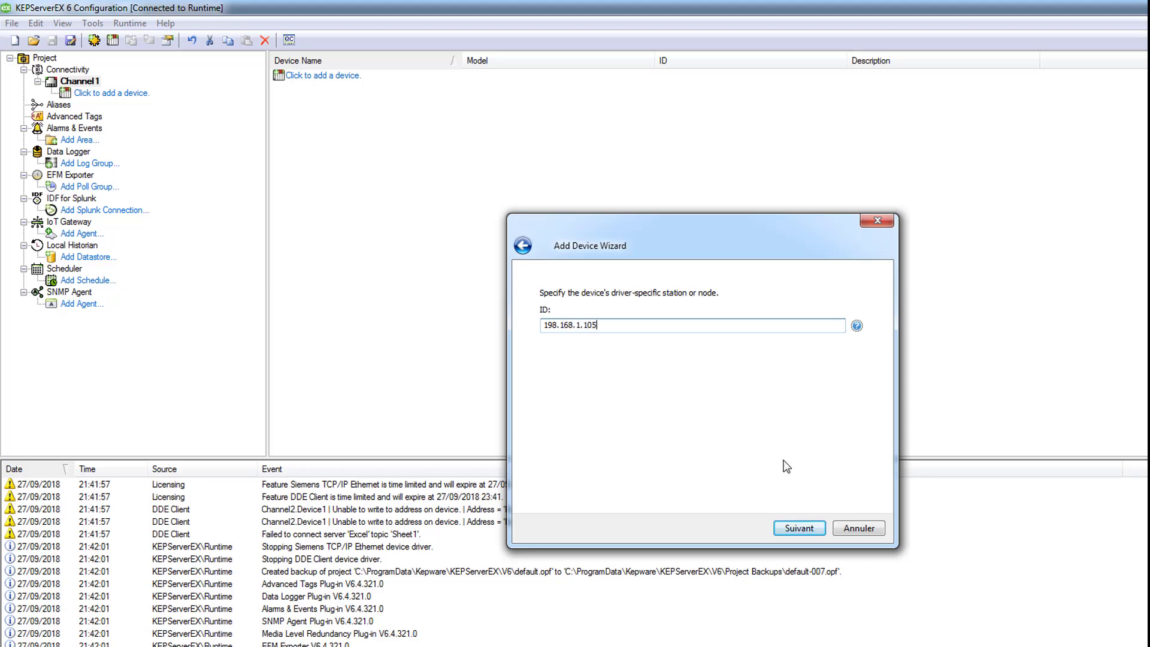
{"action": "left_click", "coordinate": [792, 528]}
Accept default scan, timeout, port 102, PDU/TSAP and byte-order settings to complete Device1.
{"action": "left_click", "coordinate": [792, 528]}
{"action": "left_click", "coordinate": [792, 529]}
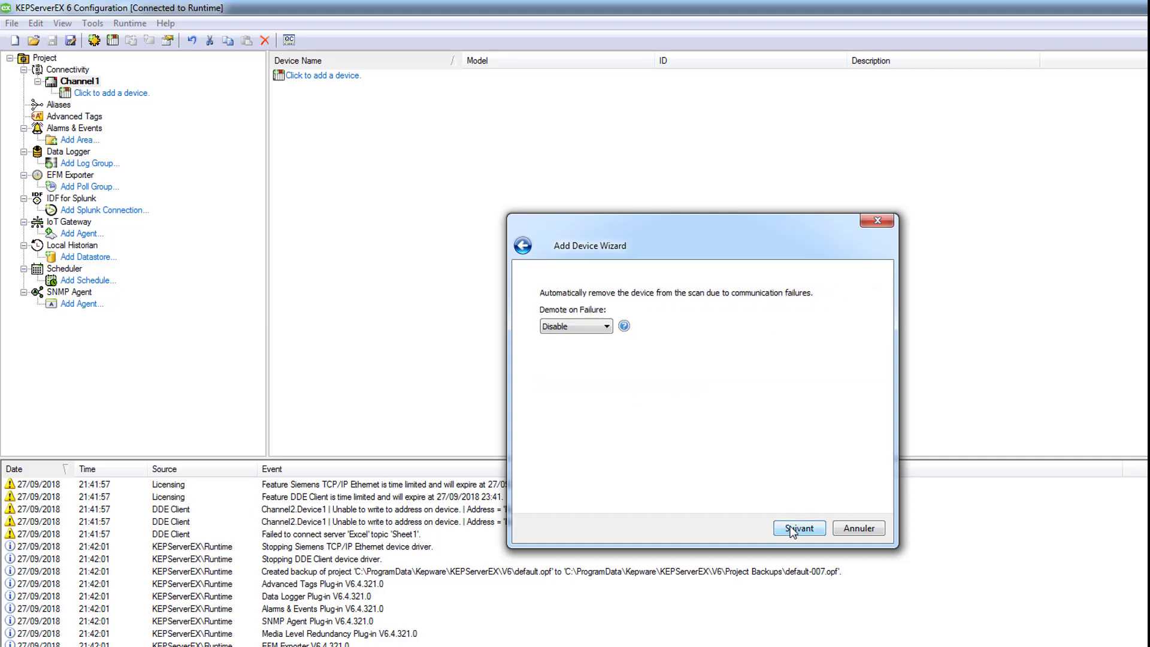
{"action": "left_click", "coordinate": [792, 528]}
{"action": "left_click", "coordinate": [791, 529]}
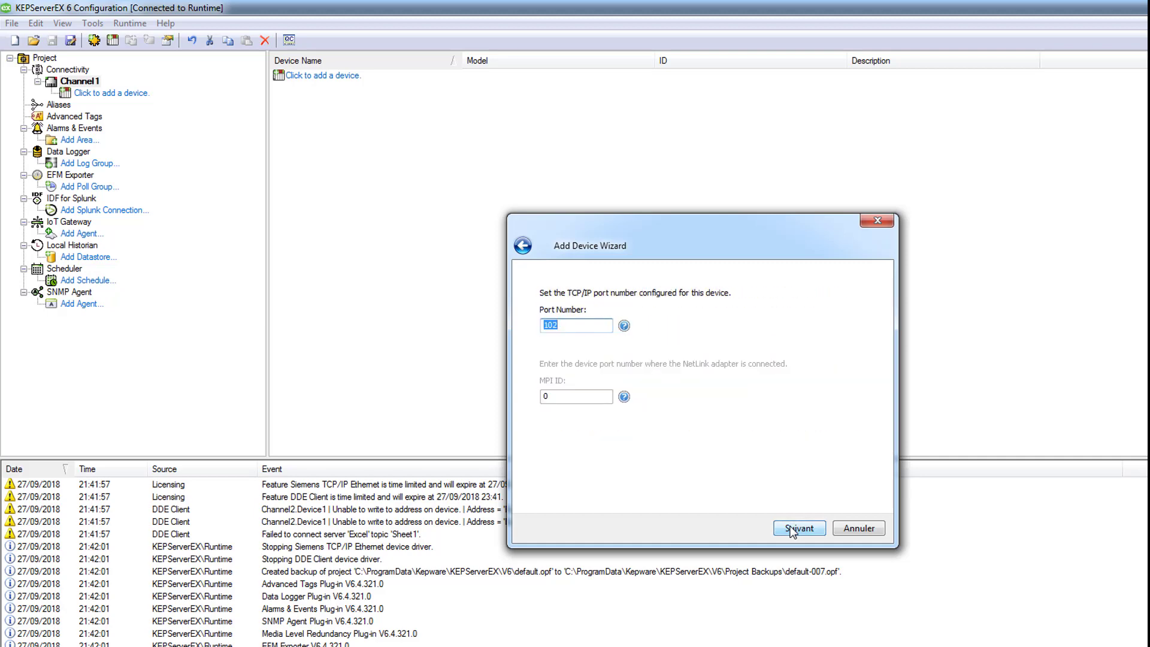
{"action": "left_click", "coordinate": [792, 528]}
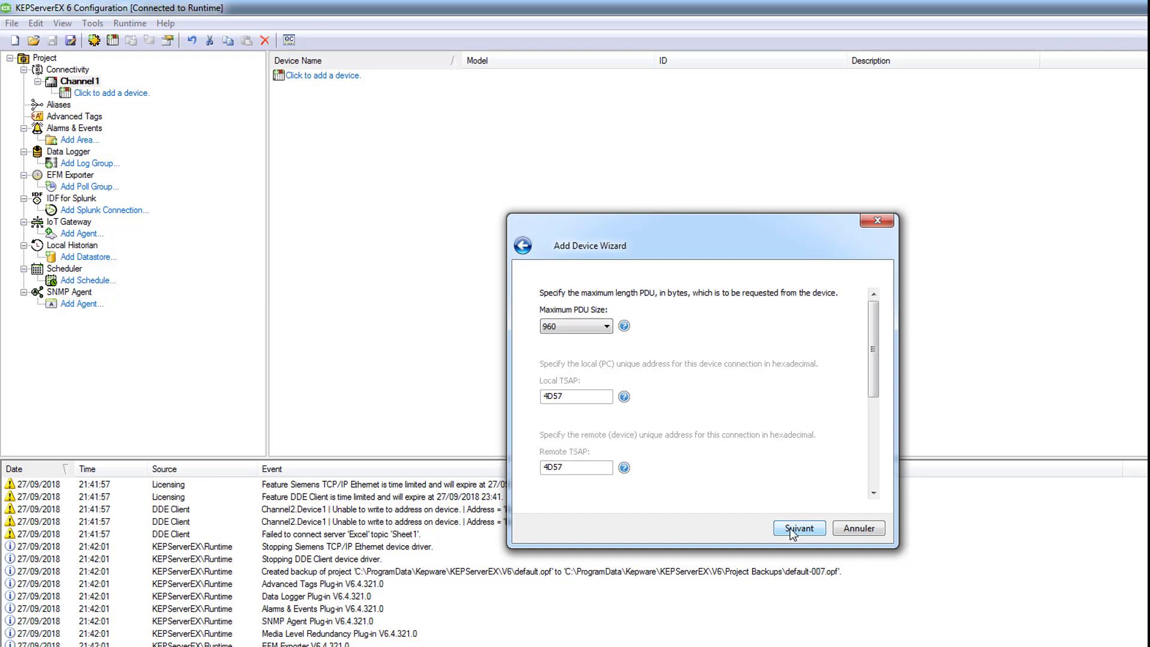
{"action": "left_click", "coordinate": [791, 529]}
{"action": "left_click", "coordinate": [792, 529]}
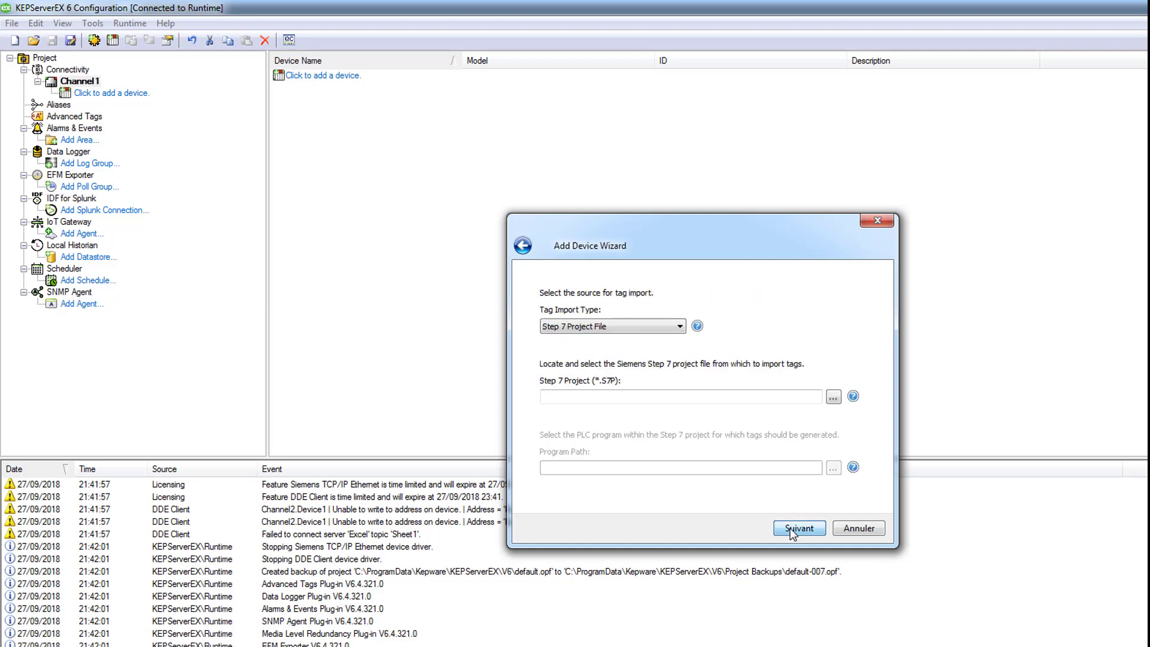
{"action": "left_click", "coordinate": [792, 529]}
{"action": "left_click", "coordinate": [791, 528]}
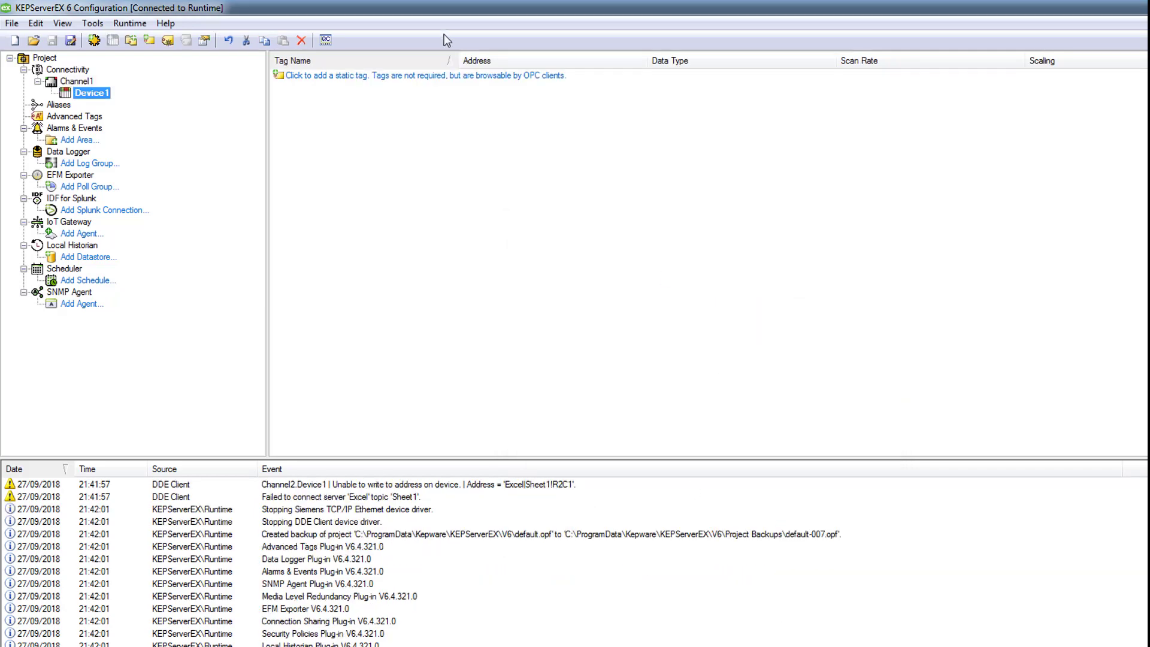
Add static tag Value1 at address MW16 to Device1.
{"action": "left_click", "coordinate": [429, 83]}
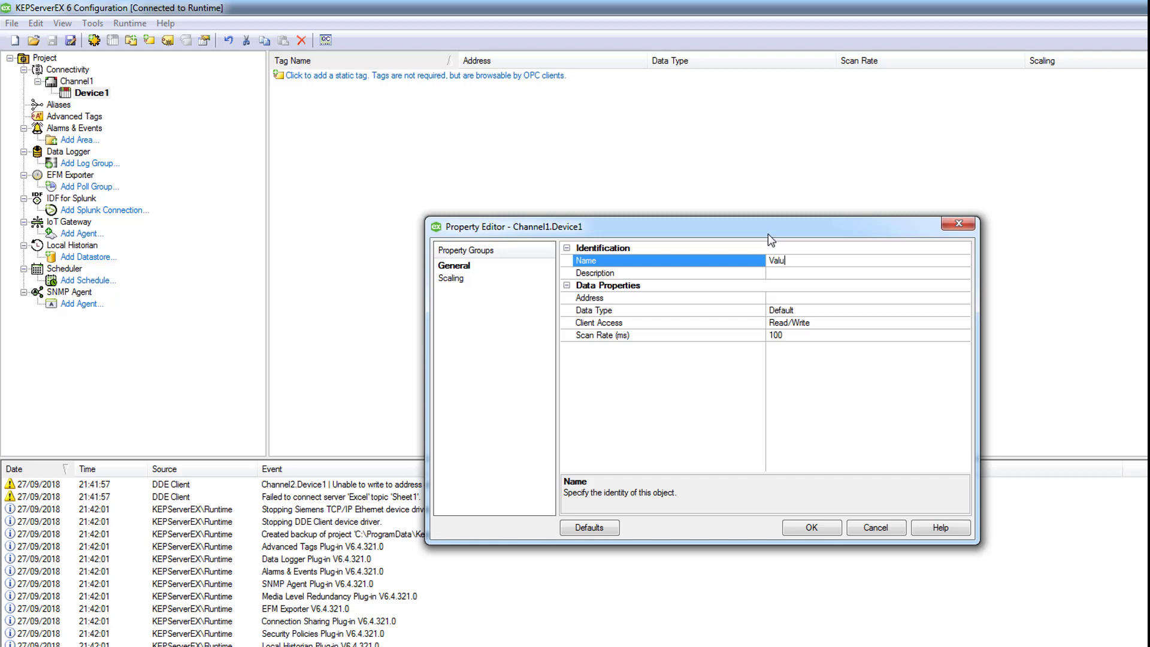
{"action": "left_click", "coordinate": [794, 299]}
{"action": "type", "text": "MW"}
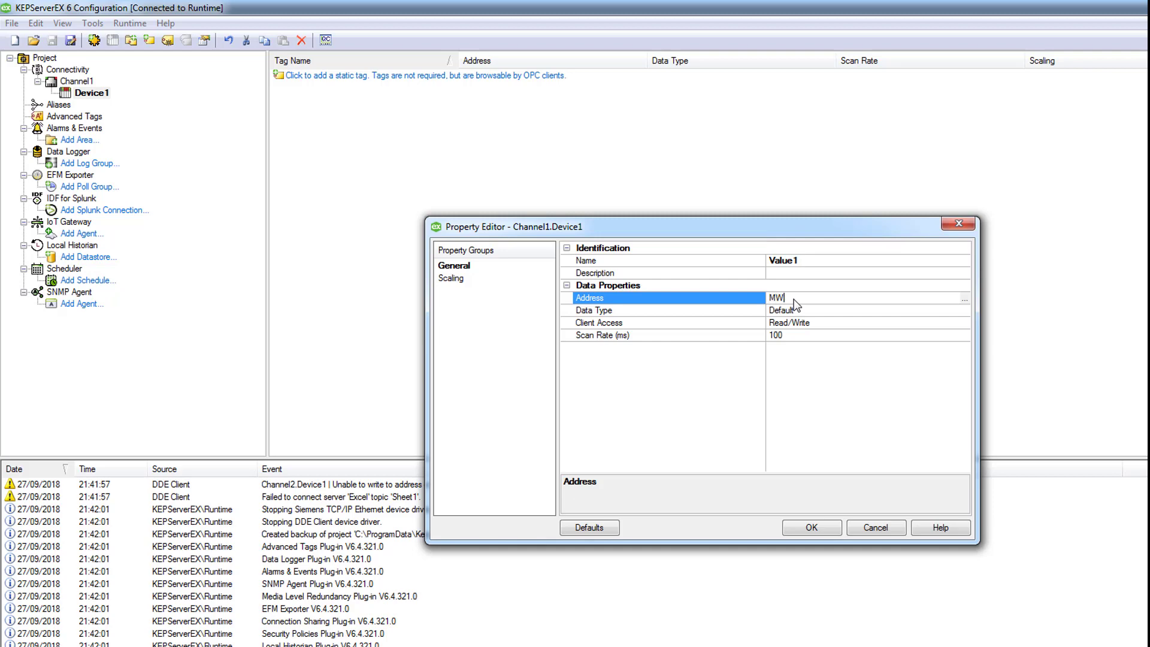
{"action": "type", "text": "16"}
{"action": "left_click", "coordinate": [811, 527]}
Add a second tag named 'Value 2' at address M0.1.
{"action": "right_click", "coordinate": [461, 174]}
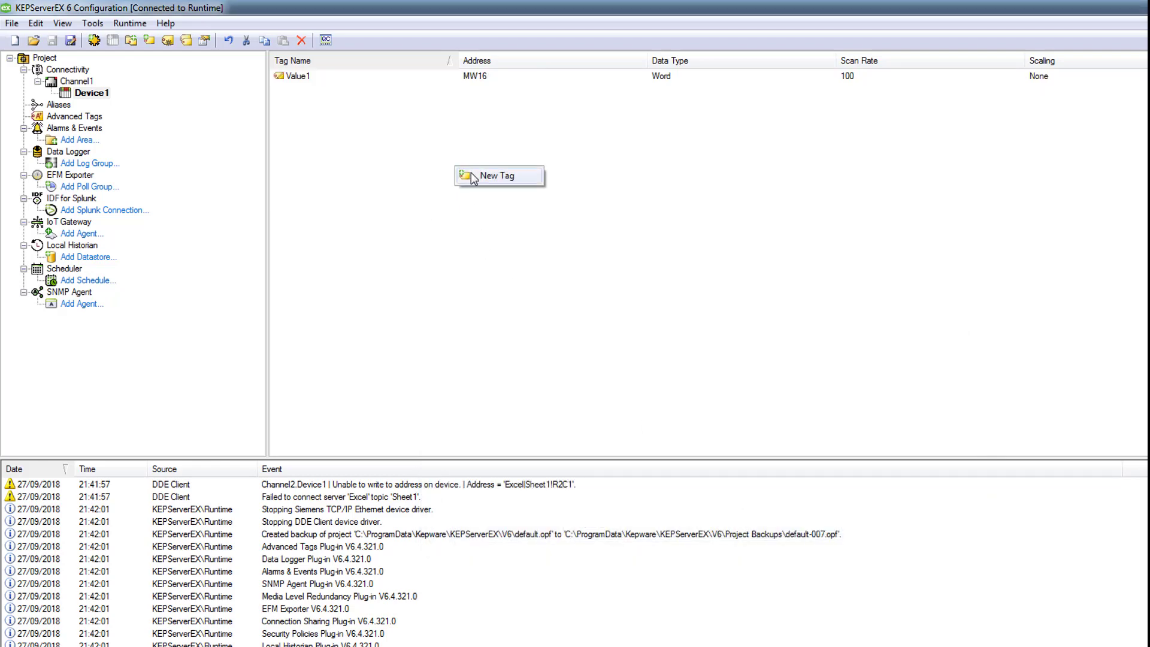
{"action": "left_click", "coordinate": [464, 175]}
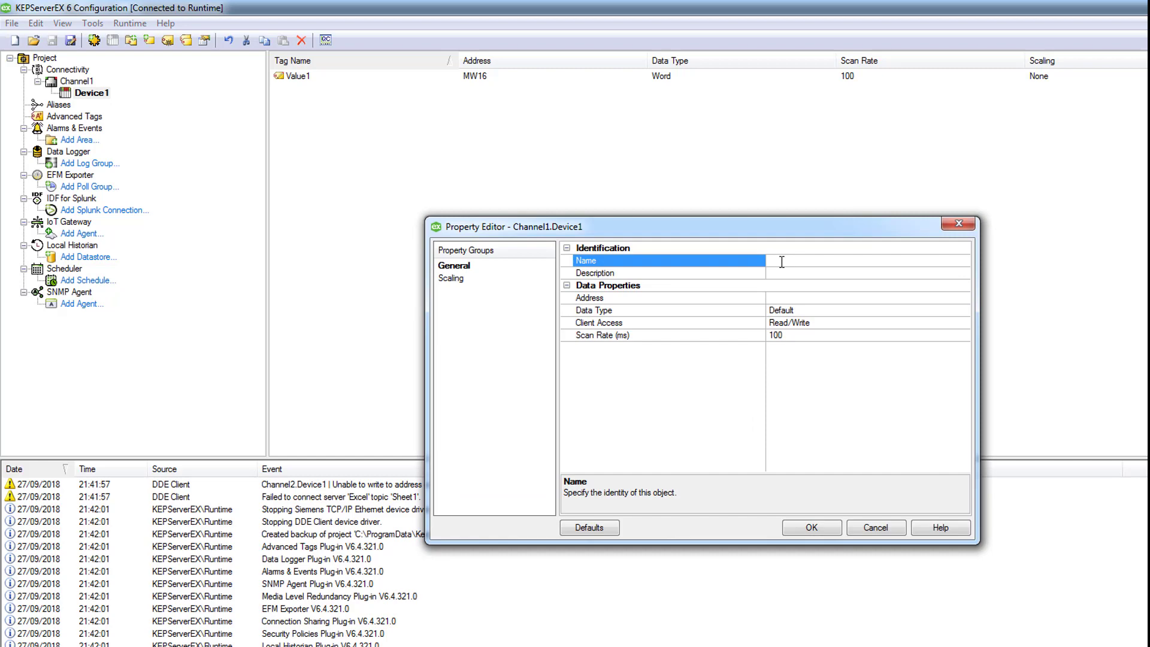
{"action": "type", "text": "Va"}
{"action": "key", "text": "BackSpace"}
{"action": "key", "text": "BackSpace"}
{"action": "type", "text": "Value 2"}
{"action": "left_click", "coordinate": [801, 297]}
{"action": "type", "text": "M0.1"}
{"action": "key", "text": "Return"}
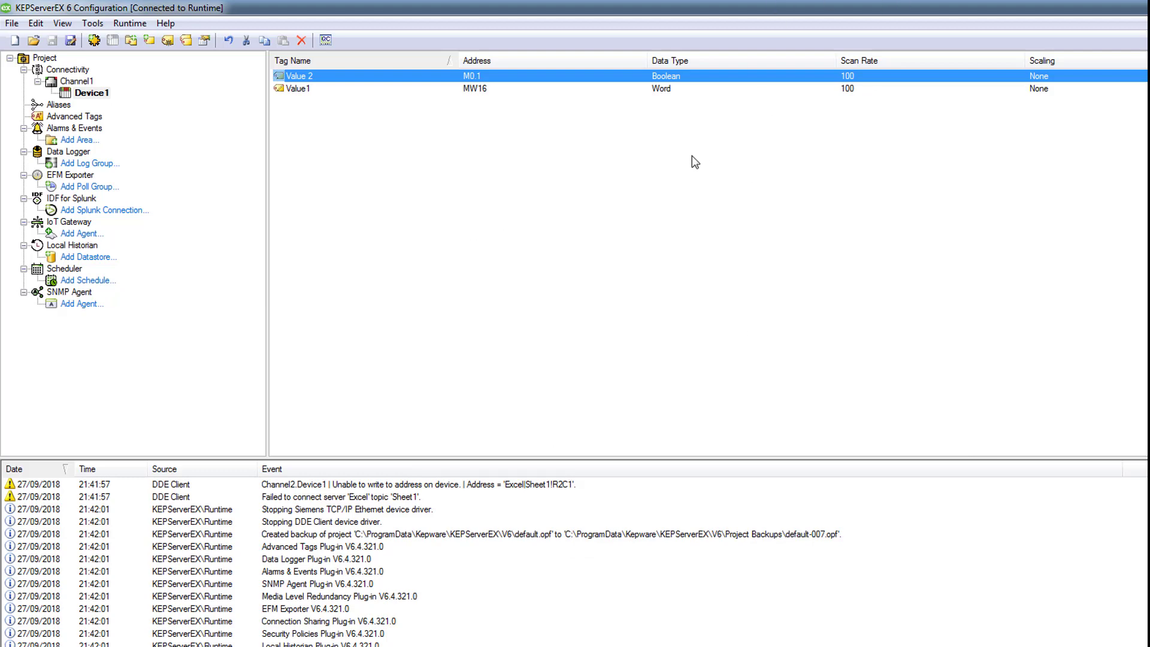
View Channel1.Device1 items in OPC Quick Client, check NetToPLCsim, then return to KEPServerEX.
{"action": "left_click", "coordinate": [327, 40]}
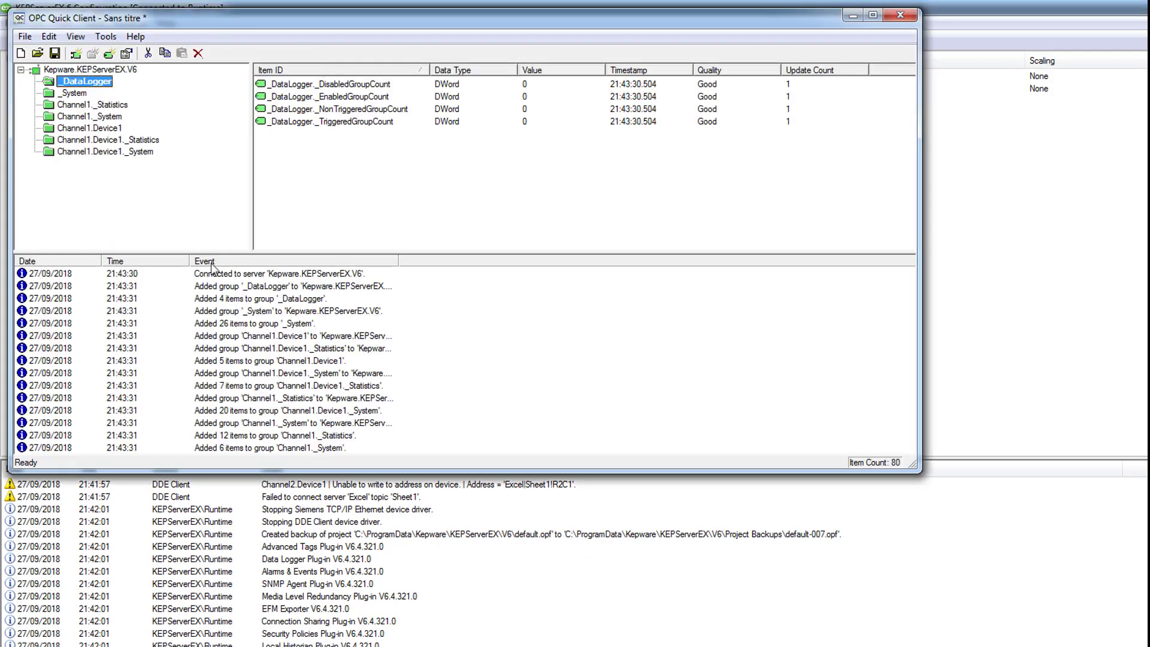
{"action": "left_click", "coordinate": [104, 128]}
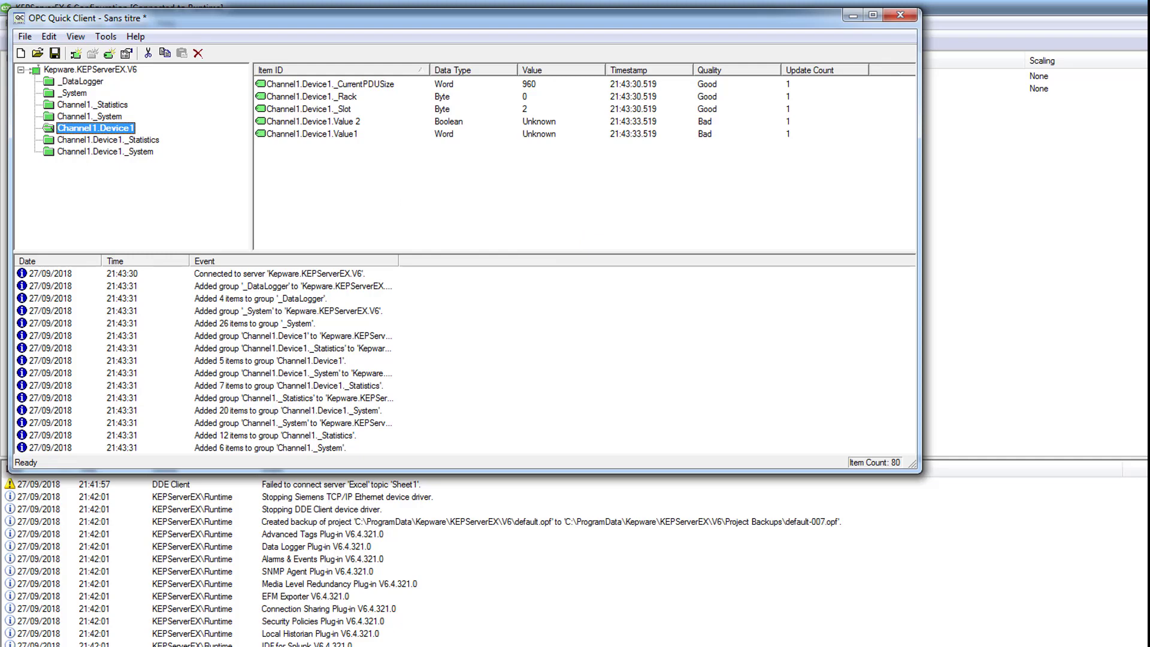
{"action": "key", "text": "alt+Tab"}
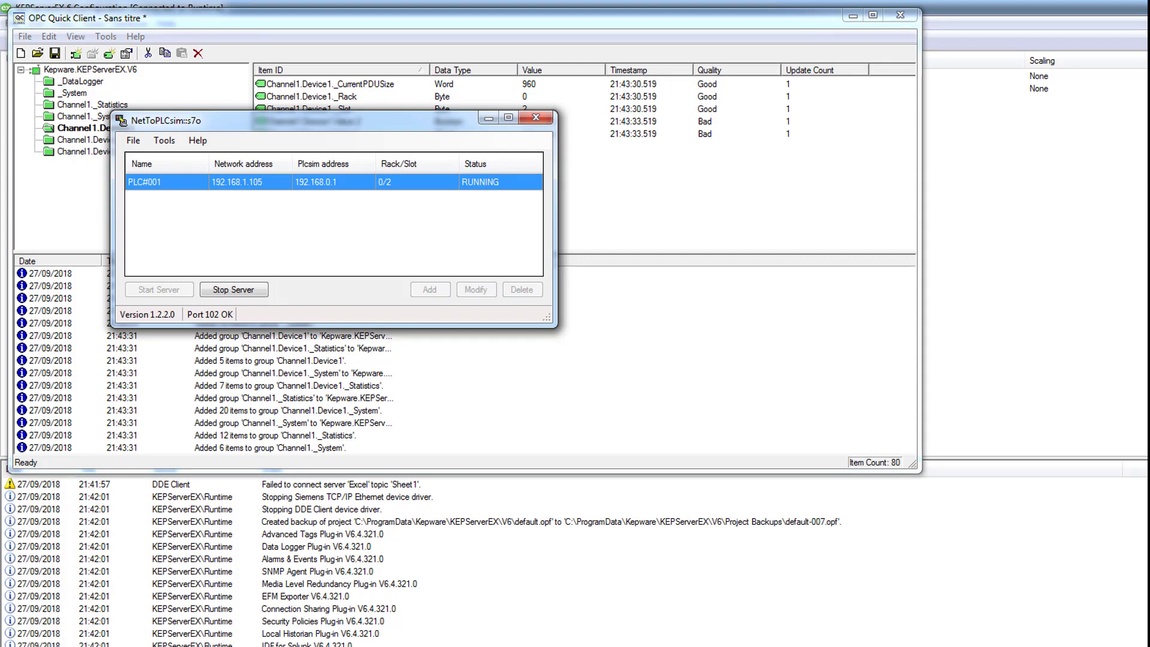
{"action": "key", "text": "alt+Tab"}
{"action": "key", "text": "Tab"}
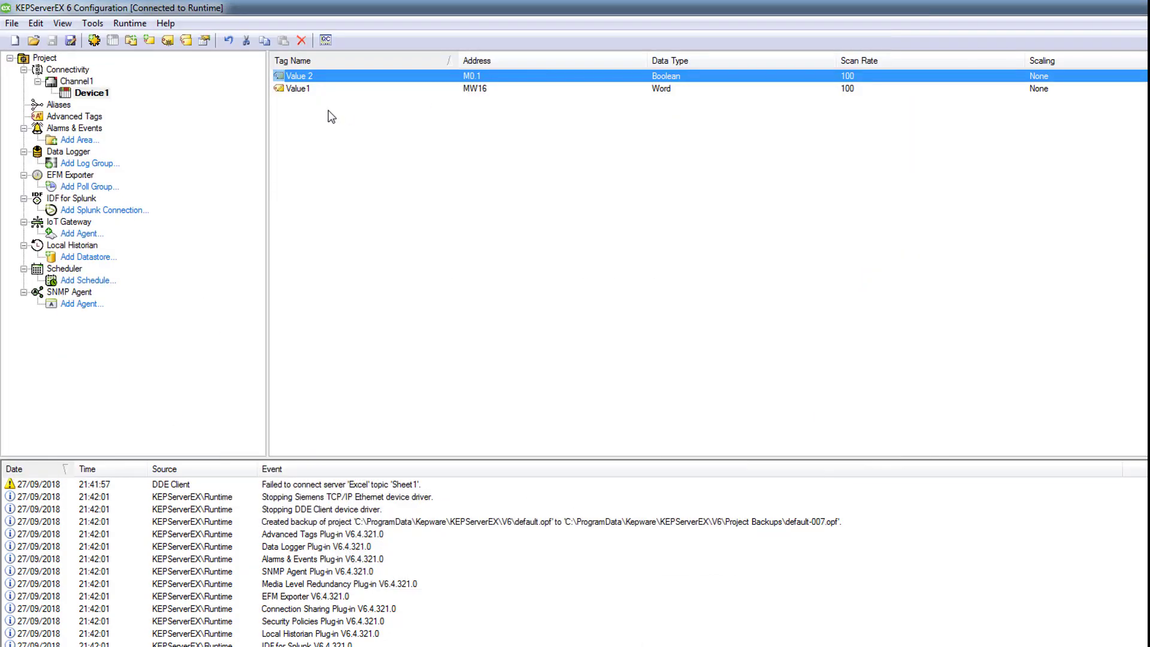
Correct Device1's ID from 198.168.1.105 to 192.168.1.105 and recheck its tags in OPC Quick Client.
{"action": "right_click", "coordinate": [89, 95]}
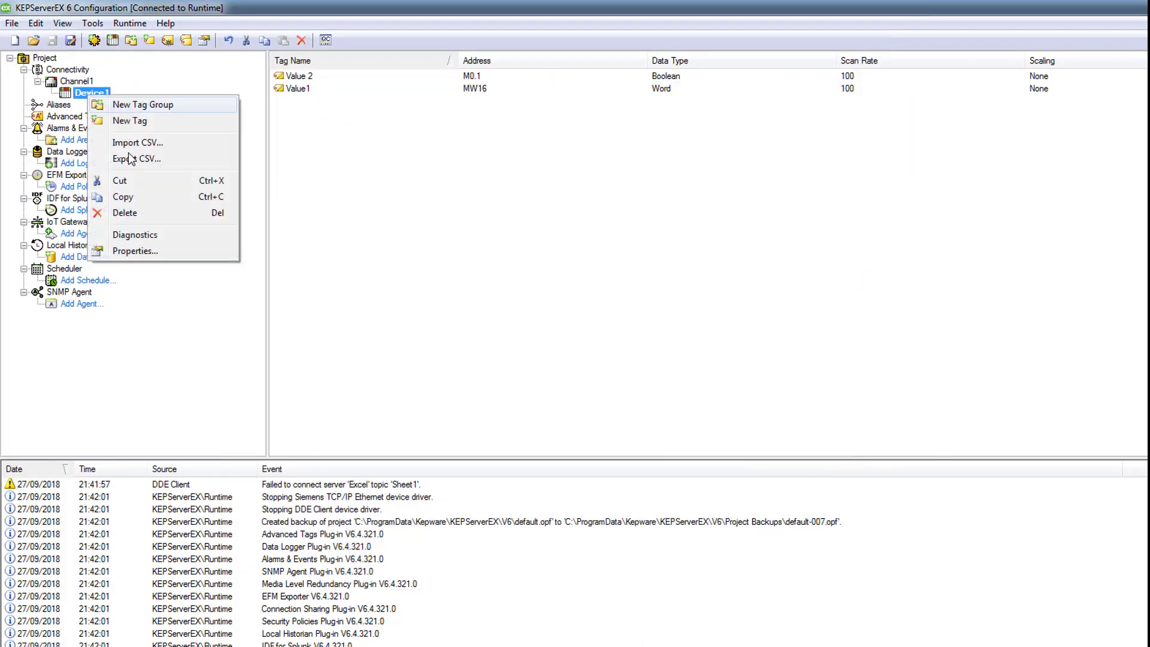
{"action": "left_click", "coordinate": [147, 249]}
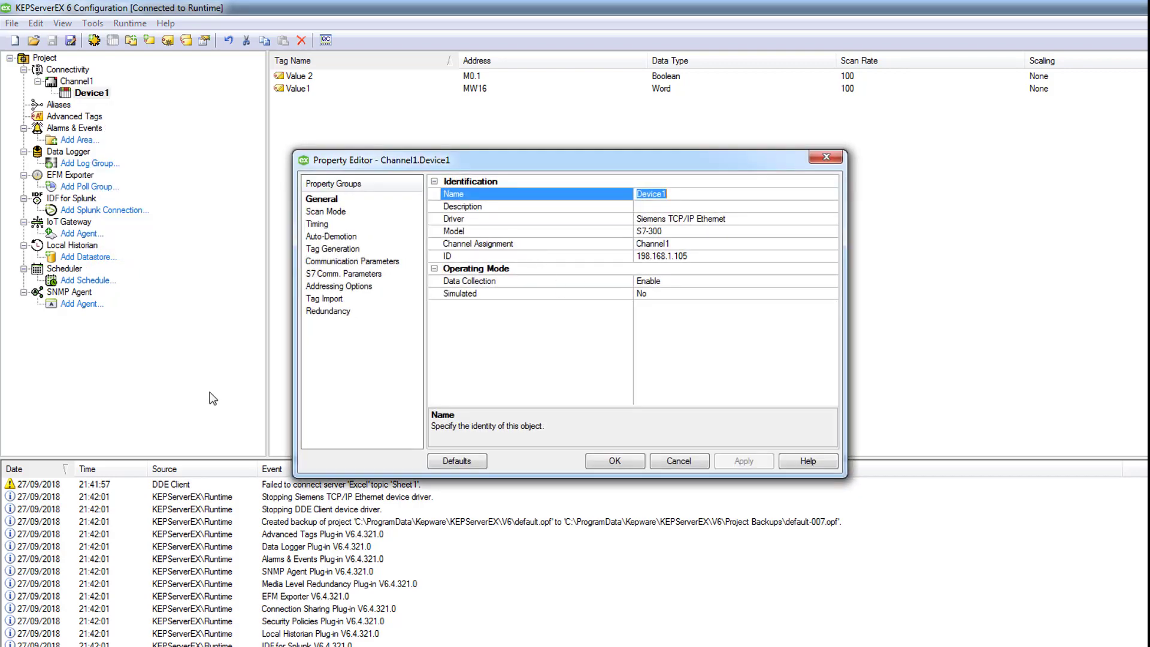
{"action": "left_click", "coordinate": [650, 256]}
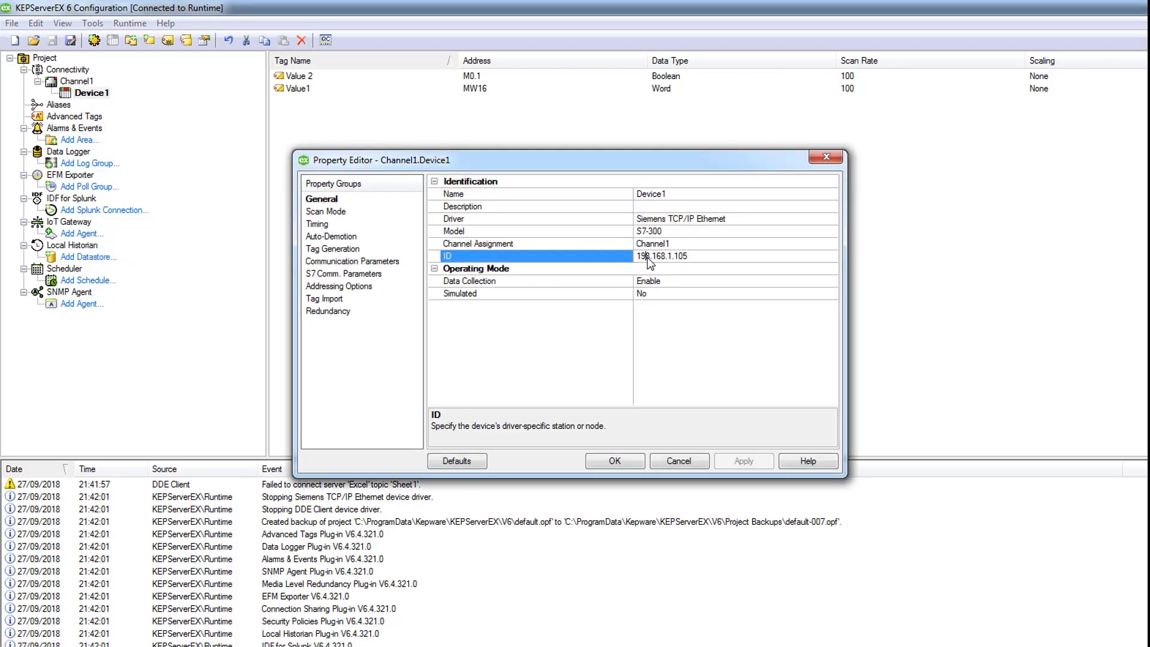
{"action": "key", "text": "BackSpace"}
{"action": "type", "text": "2"}
{"action": "left_click", "coordinate": [616, 461]}
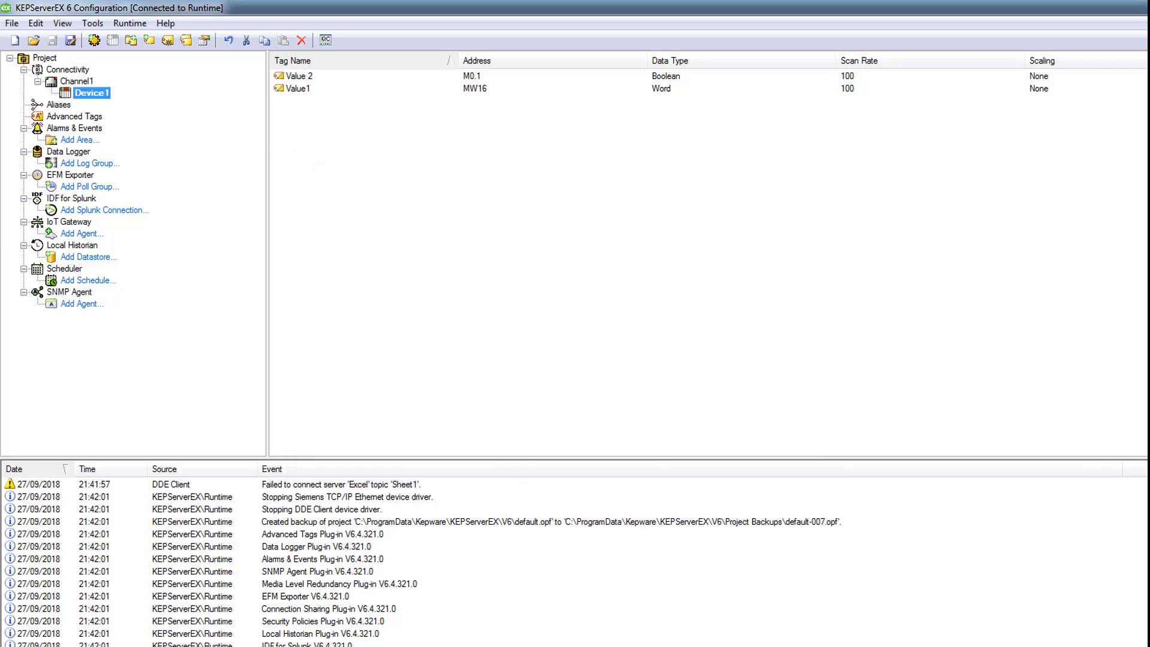
{"action": "key", "text": "alt+Tab"}
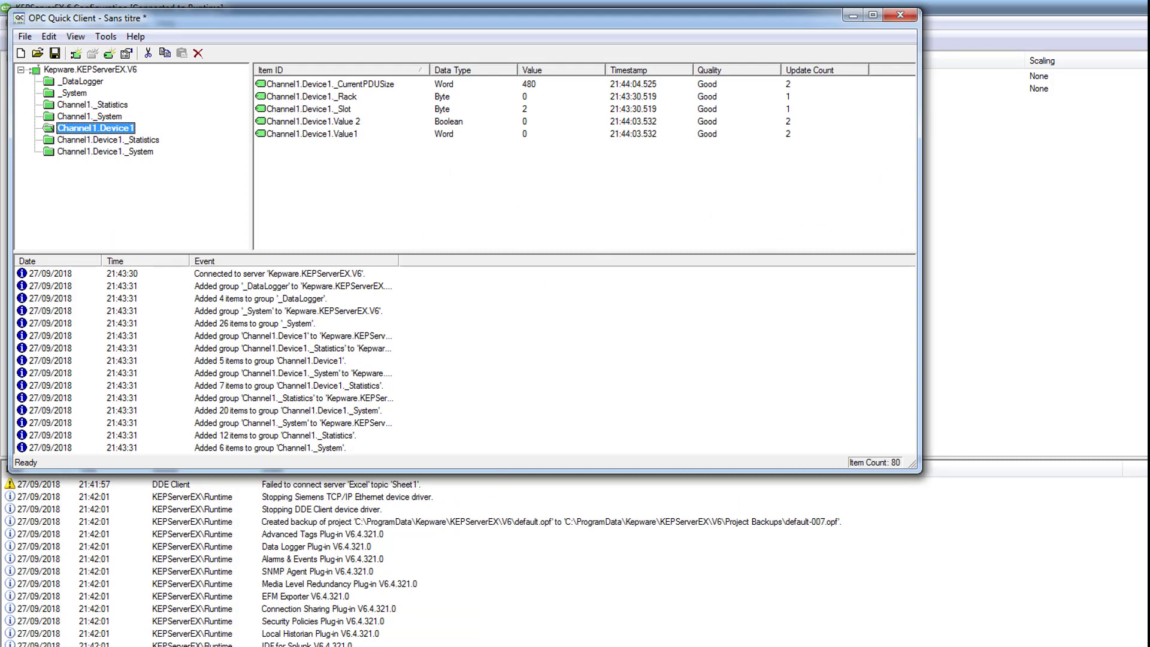
Set simulated word MW16 to 440, then 1200, then minimize the simulator and Quick Client.
{"action": "key", "text": "alt+Tab"}
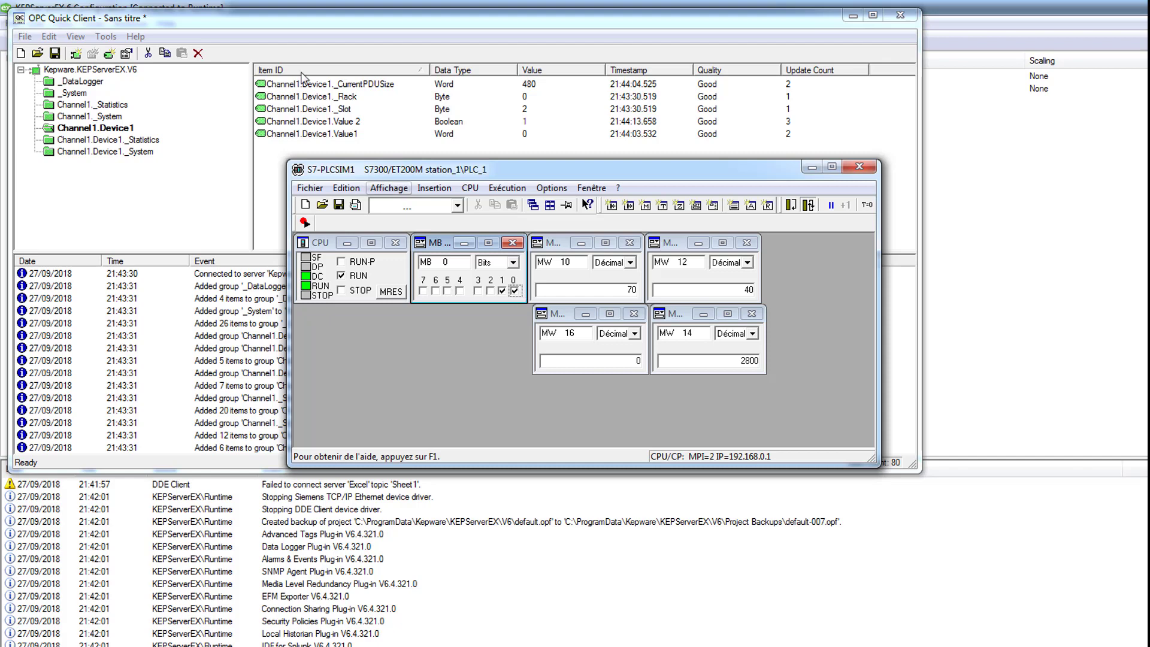
{"action": "left_click", "coordinate": [584, 366]}
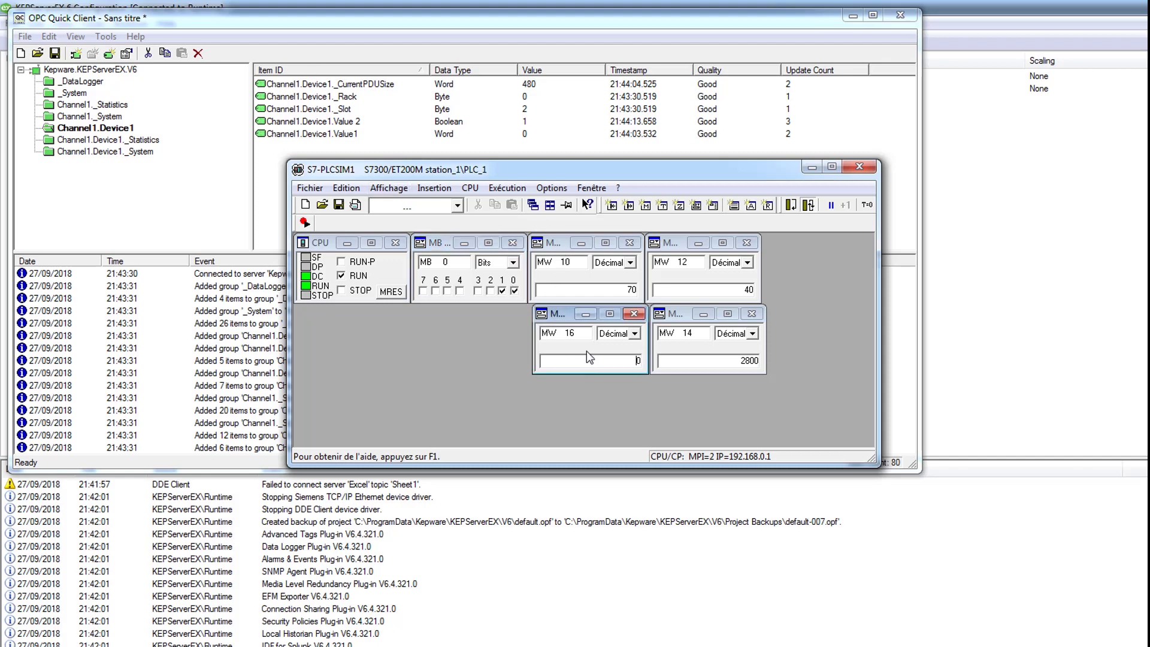
{"action": "type", "text": "44"}
{"action": "key", "text": "Return"}
{"action": "left_click_drag", "start_coordinate": [622, 361], "coordinate": [651, 360]}
{"action": "type", "text": "1200"}
{"action": "key", "text": "Return"}
{"action": "left_click", "coordinate": [809, 167]}
{"action": "left_click", "coordinate": [853, 17]}
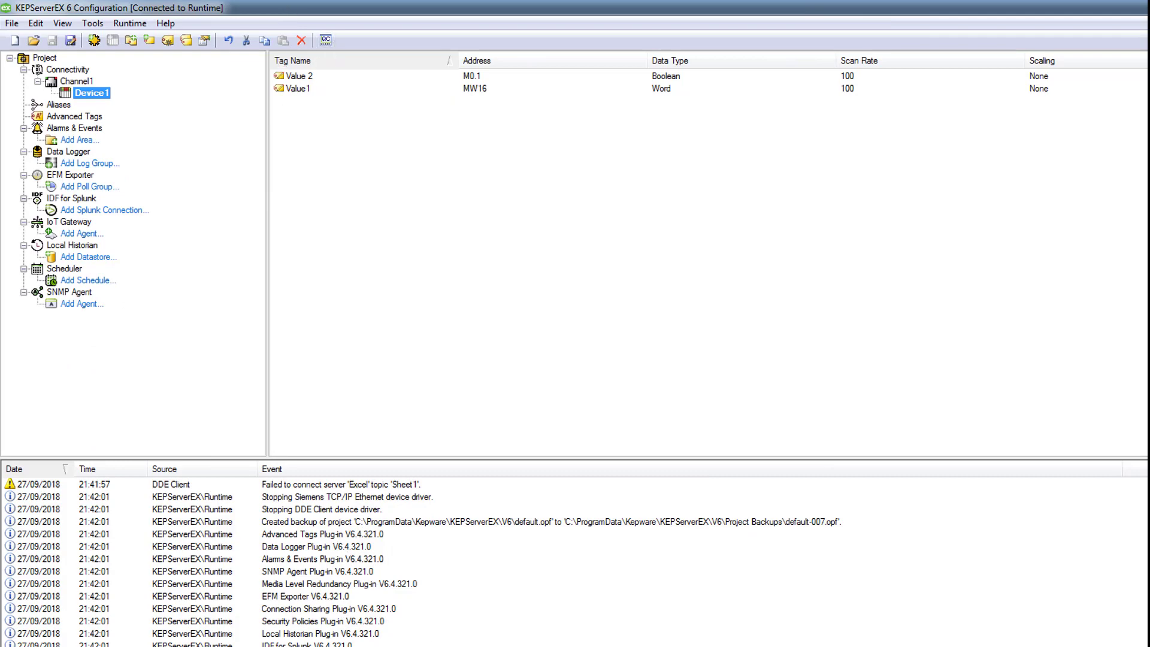
Search the Start menu for 'access' to find Microsoft Access 2010.
{"action": "key", "text": "alt+Tab"}
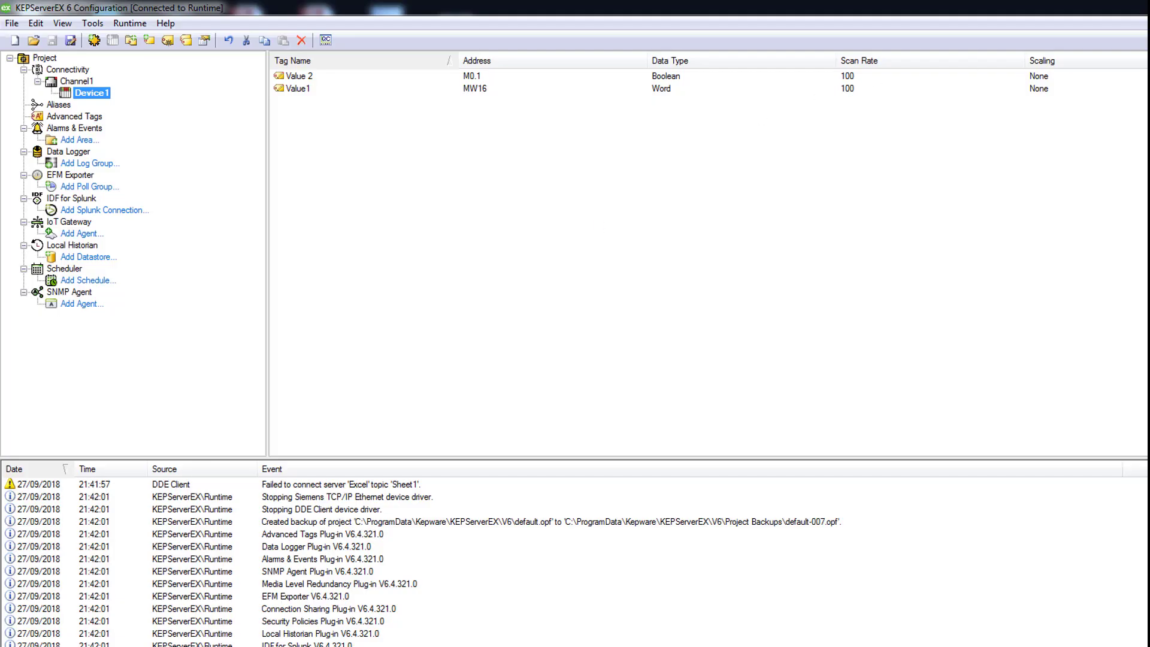
{"action": "key", "text": "super"}
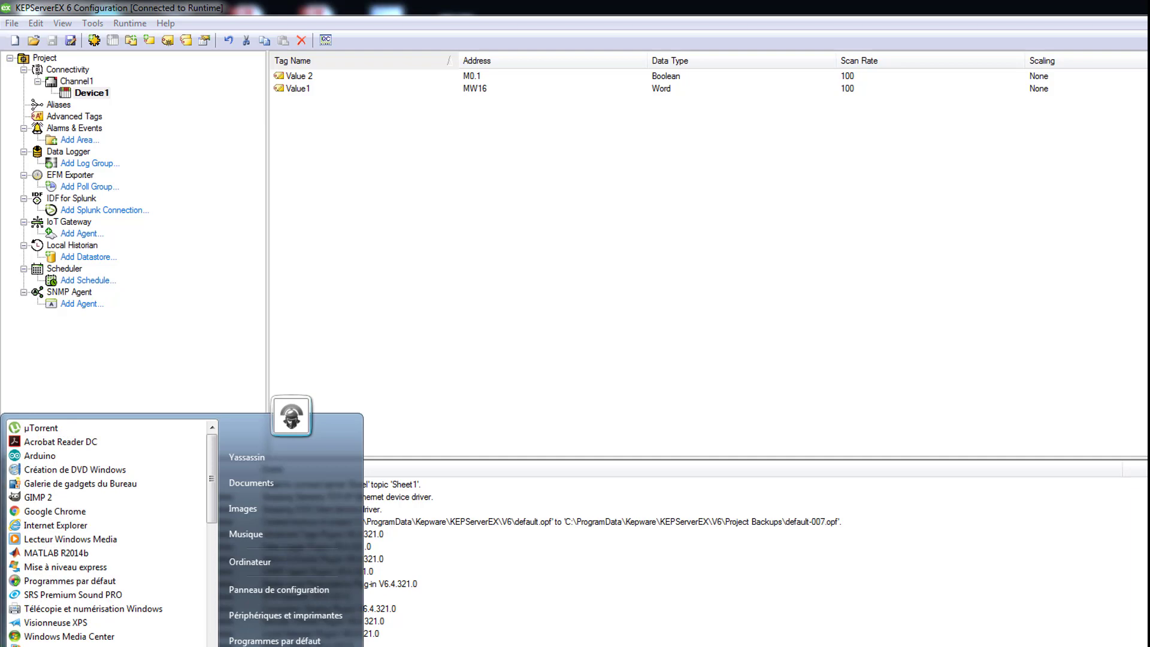
{"action": "type", "text": "access"}
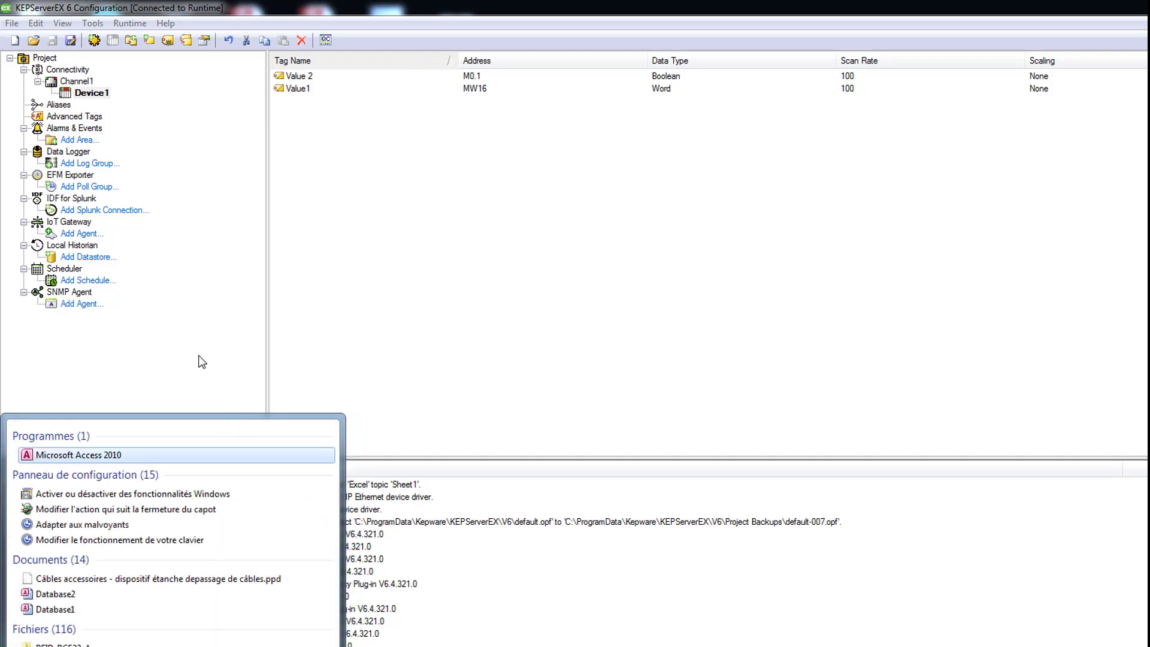
Launch Access 2010, dismiss the activation warning, and create blank database Database3.
{"action": "left_click", "coordinate": [99, 455]}
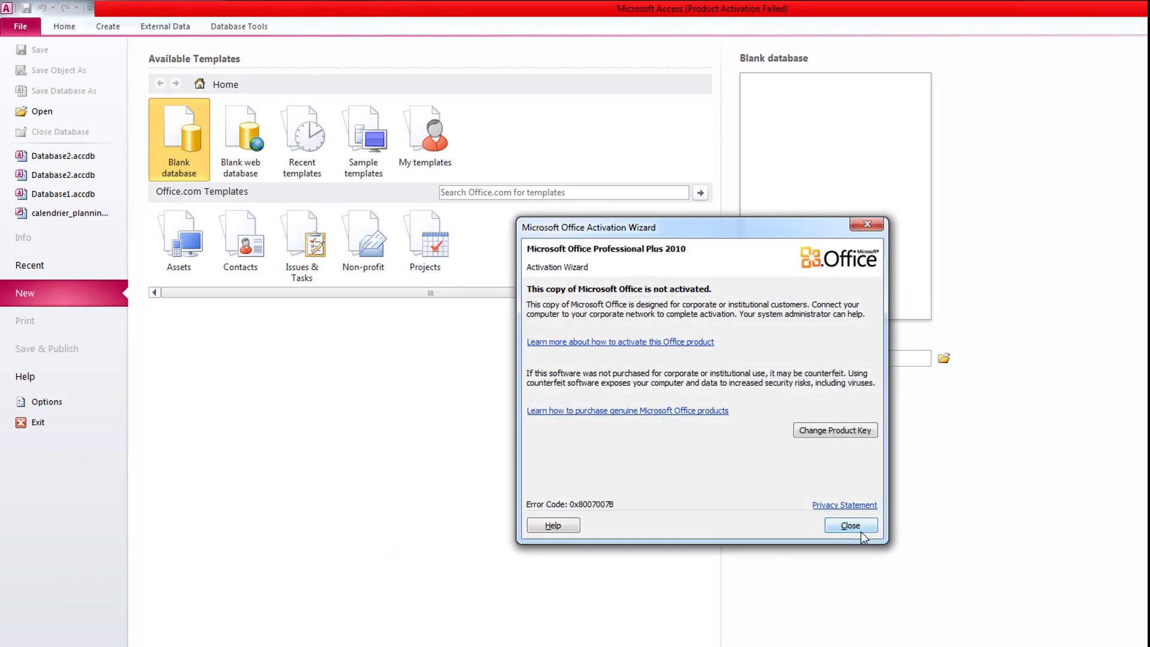
{"action": "left_click", "coordinate": [851, 525]}
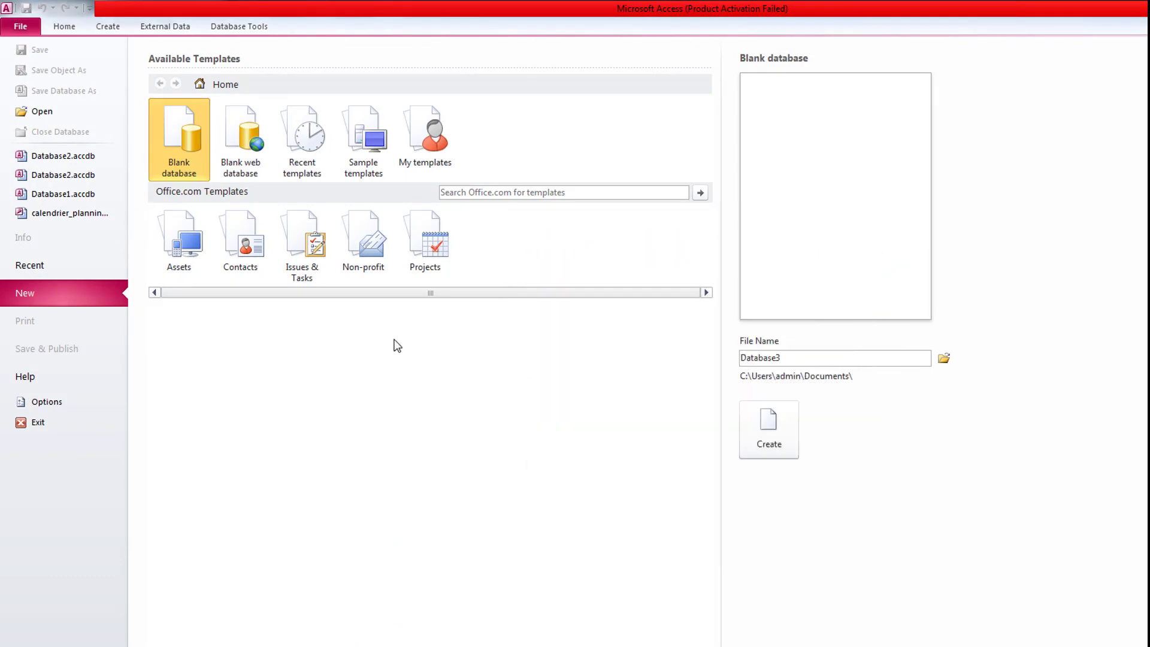
{"action": "left_click", "coordinate": [75, 28]}
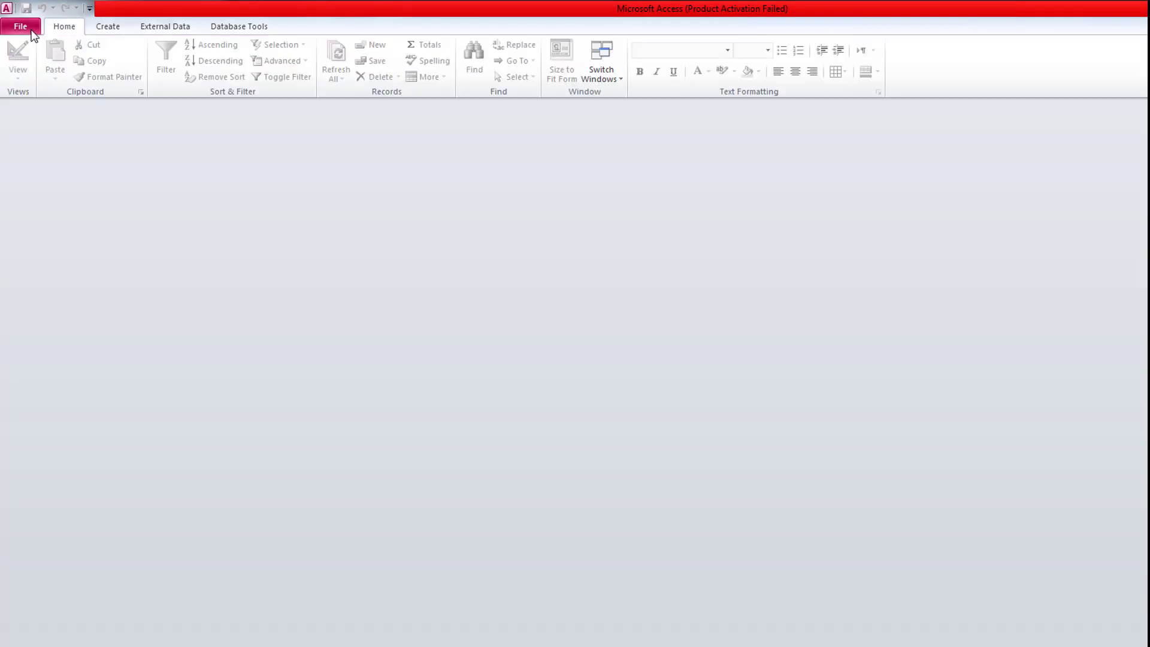
{"action": "left_click", "coordinate": [21, 27]}
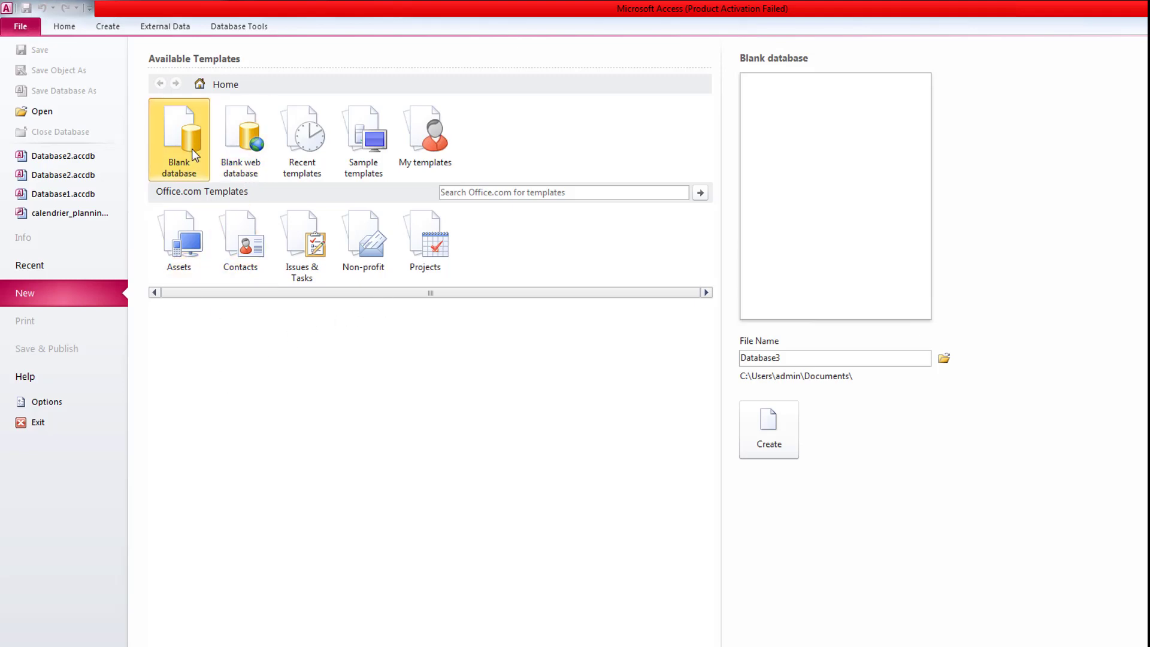
{"action": "left_click", "coordinate": [762, 428]}
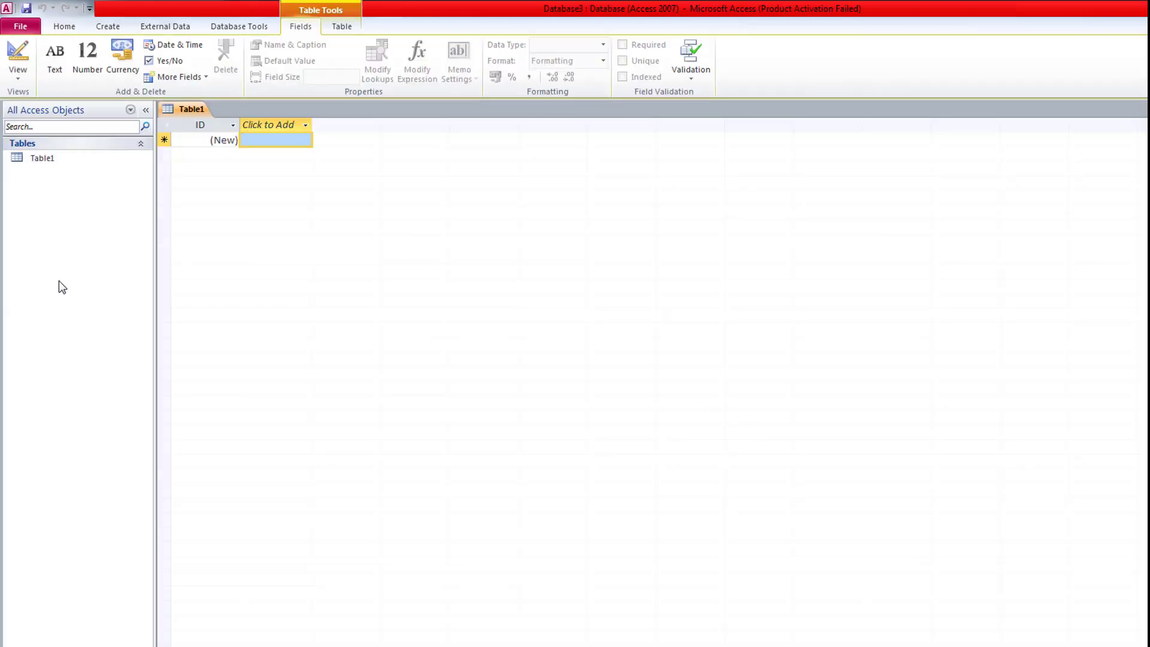
Add two Text columns to Table1 after ID, named Value 1 and Value 2.
{"action": "left_click", "coordinate": [275, 124]}
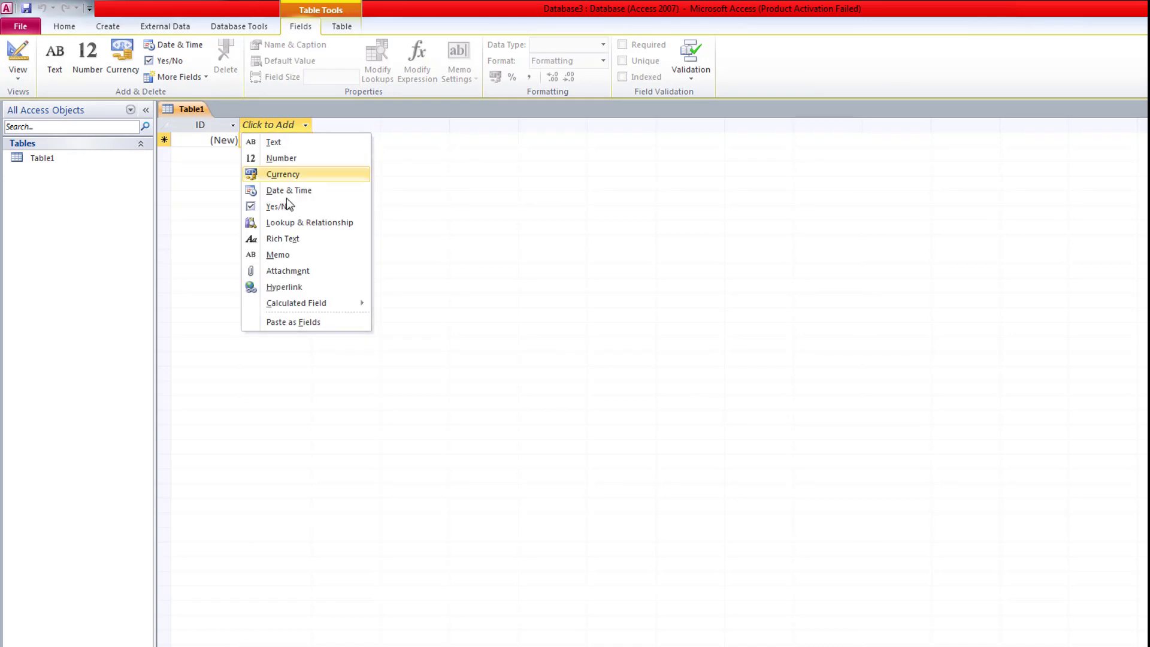
{"action": "left_click", "coordinate": [290, 144]}
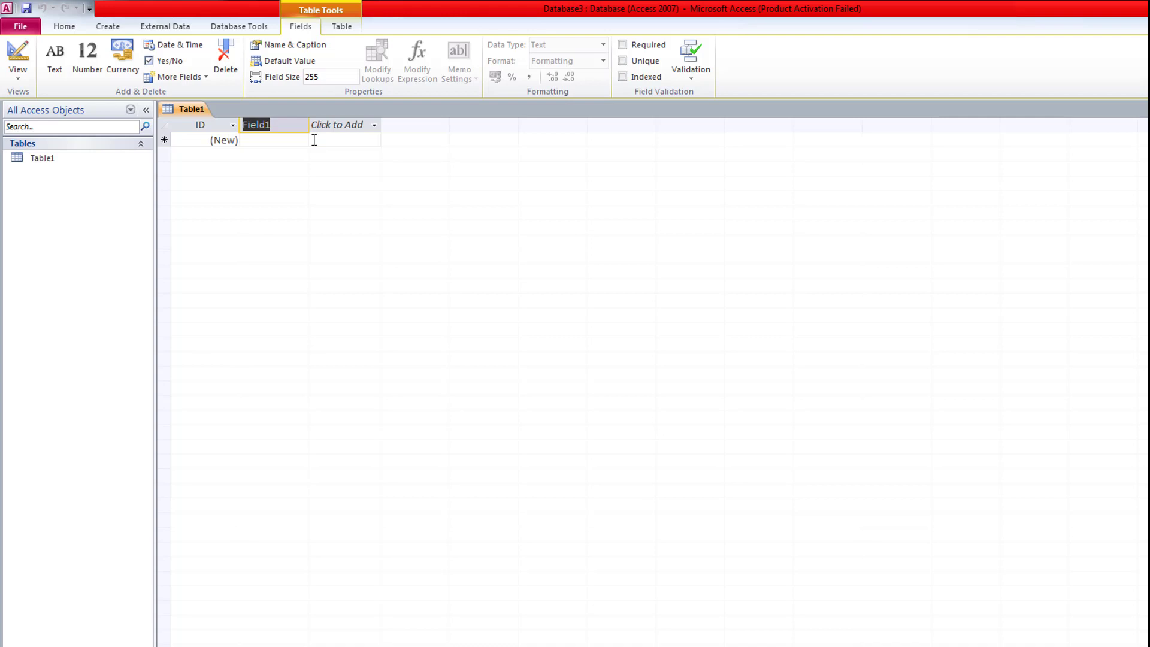
{"action": "type", "text": "Value 1"}
{"action": "left_click", "coordinate": [360, 124]}
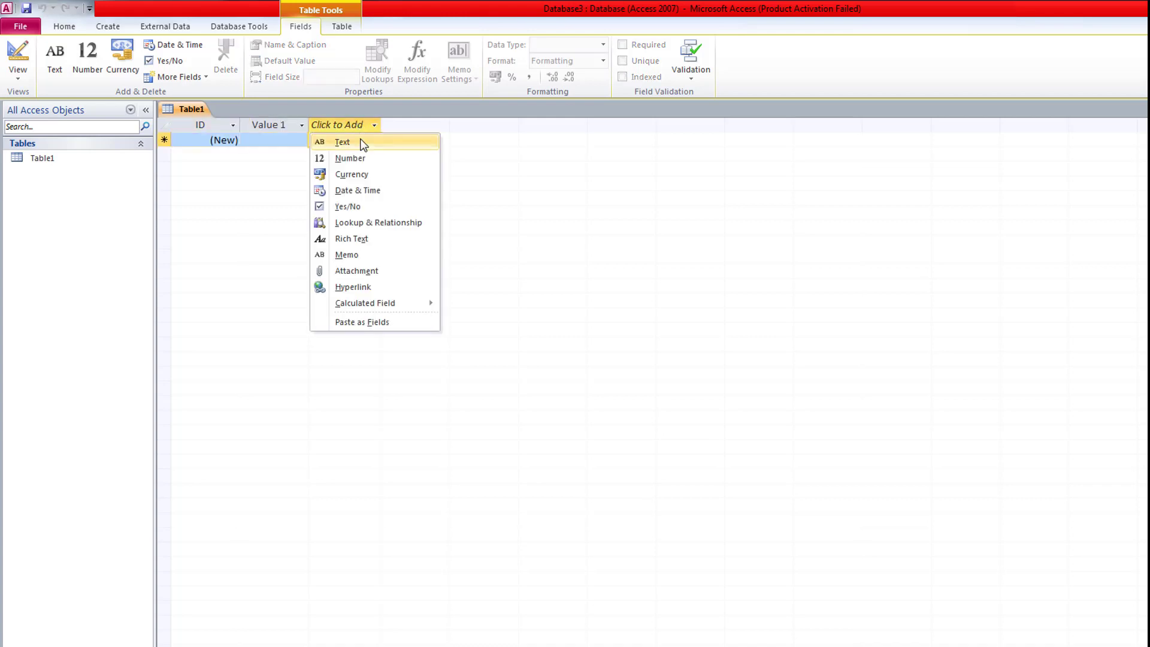
{"action": "left_click", "coordinate": [363, 143]}
{"action": "type", "text": "Va"}
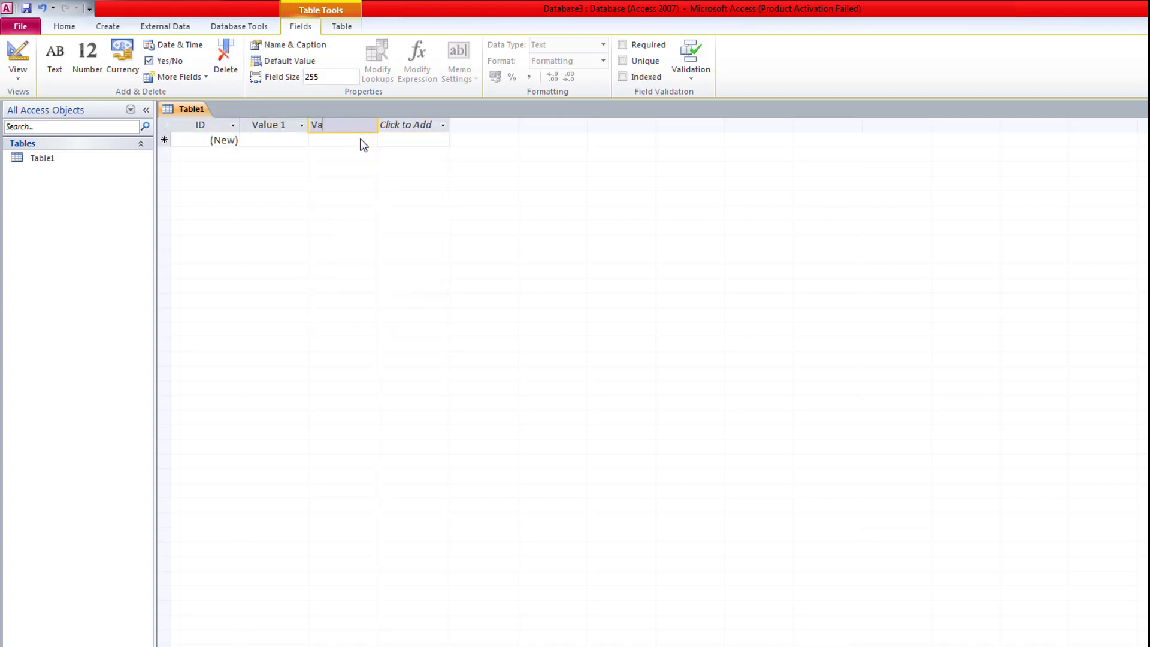
{"action": "type", "text": "lue 2"}
{"action": "key", "text": "Tab"}
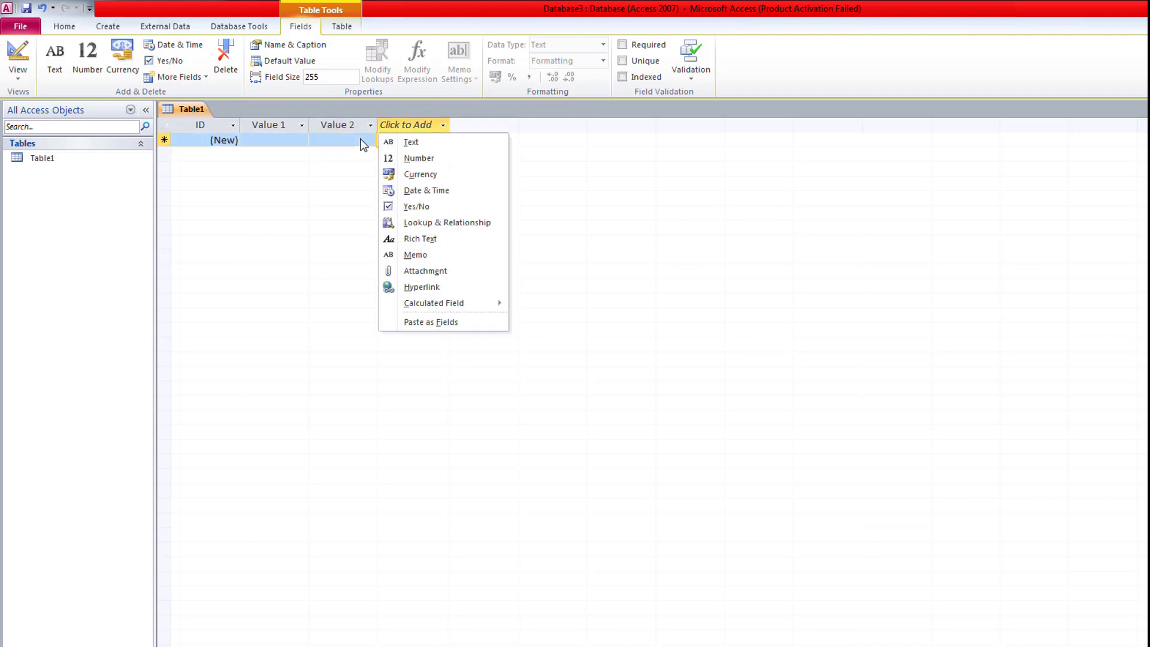
{"action": "key", "text": "Escape"}
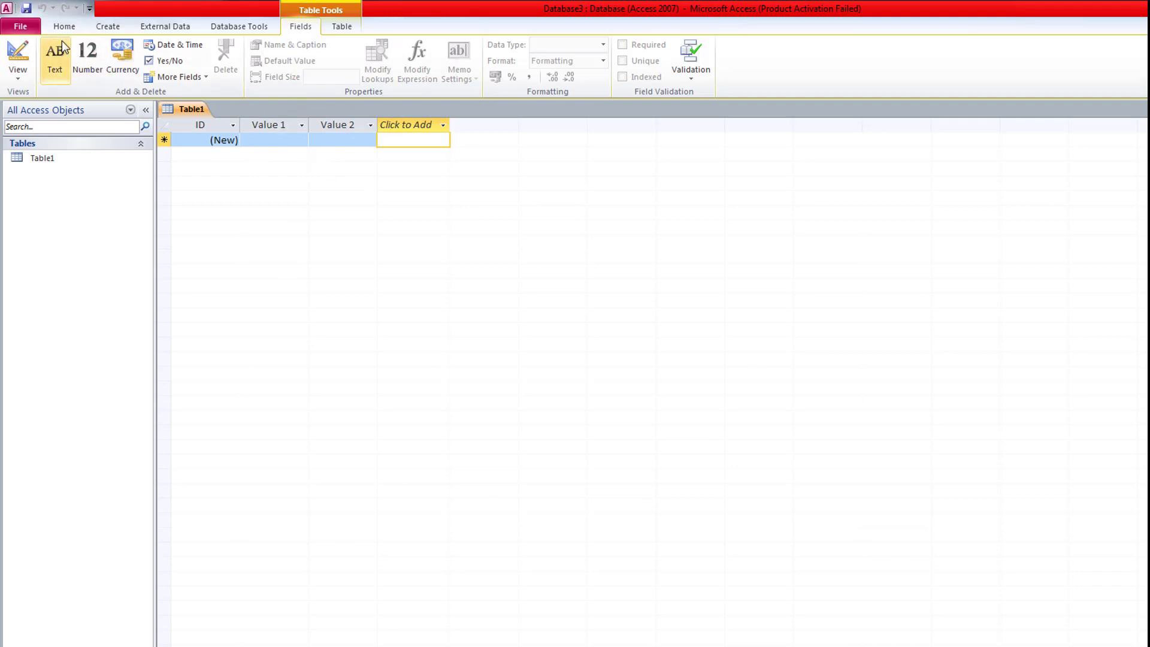
Save the database as Database31 in C:\Download C, keeping Table1's changes and name.
{"action": "left_click", "coordinate": [28, 26]}
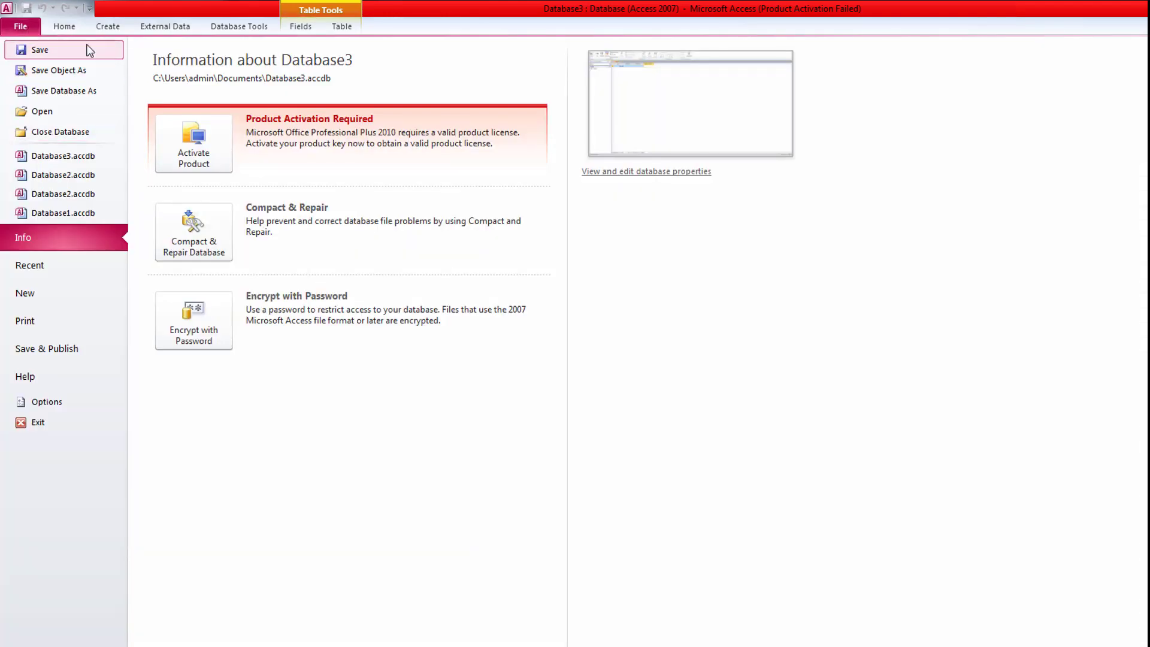
{"action": "left_click", "coordinate": [91, 91]}
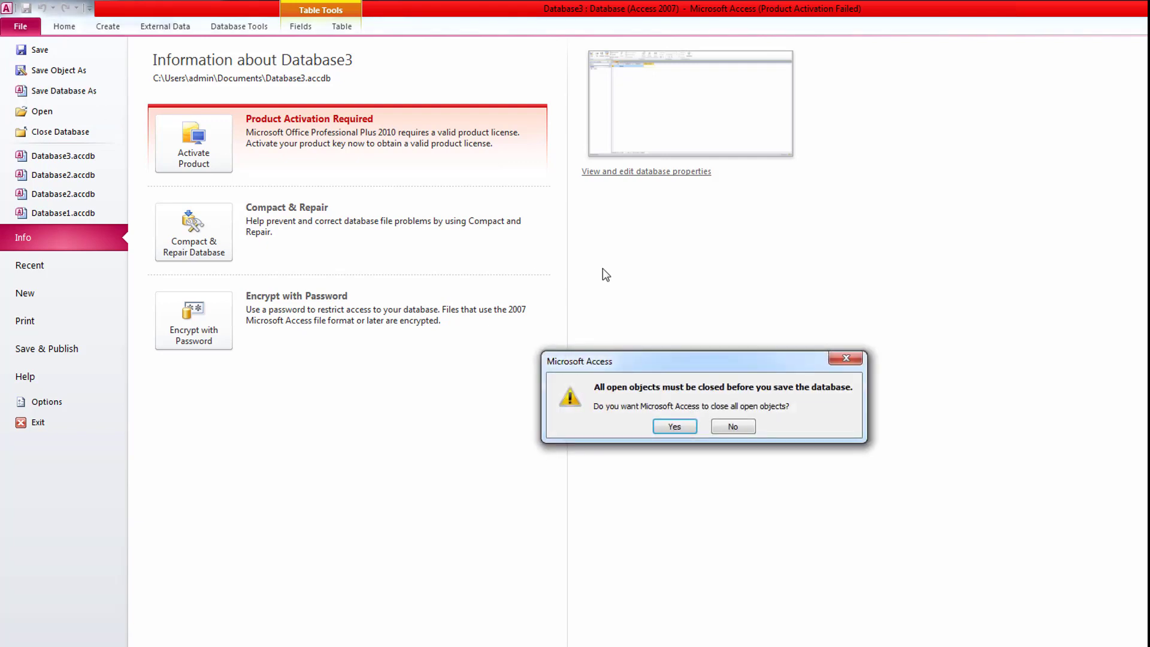
{"action": "left_click", "coordinate": [672, 426]}
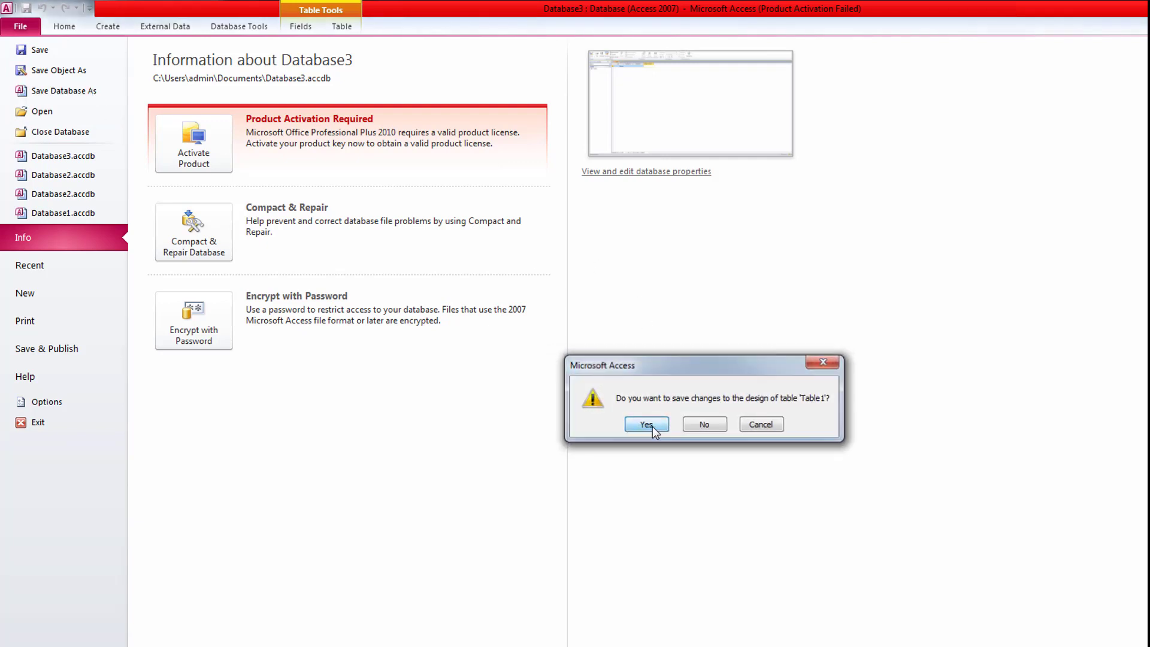
{"action": "left_click", "coordinate": [652, 426]}
{"action": "left_click", "coordinate": [695, 291]}
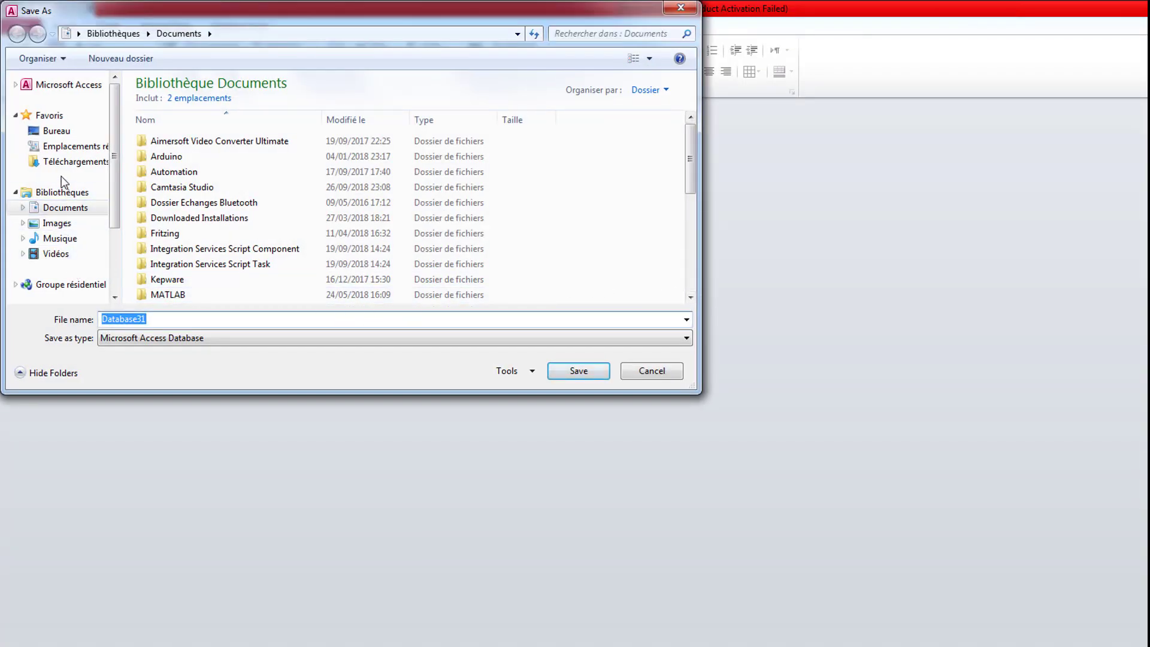
{"action": "scroll", "coordinate": [96, 179], "scroll_direction": "down", "scroll_amount": 3}
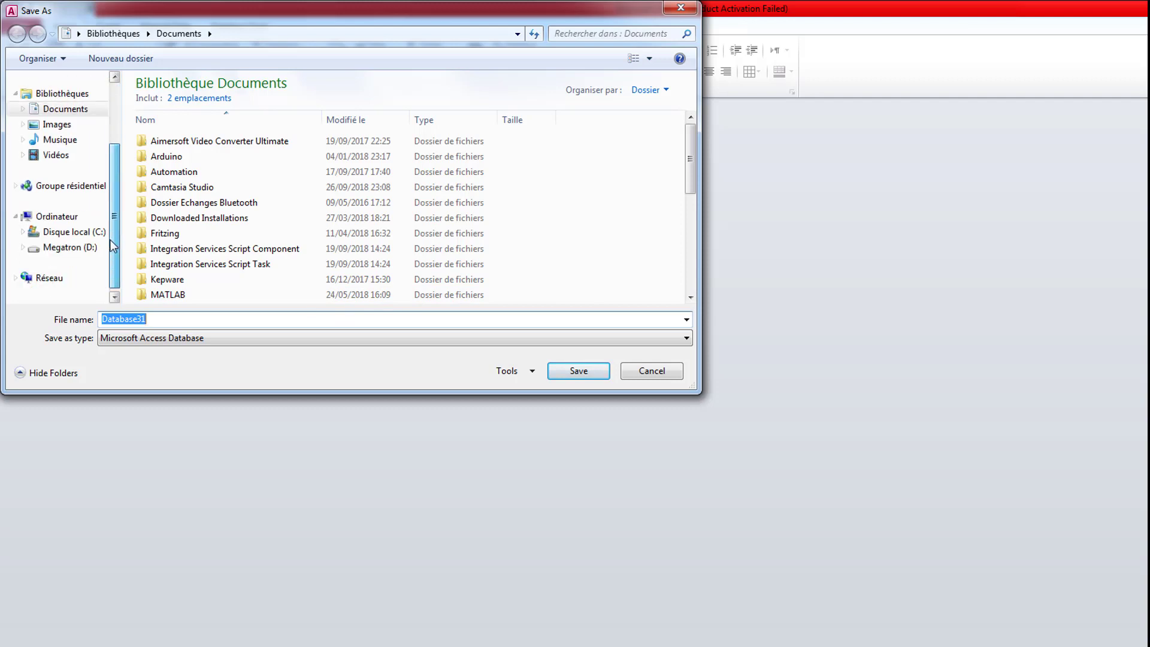
{"action": "left_click", "coordinate": [72, 231]}
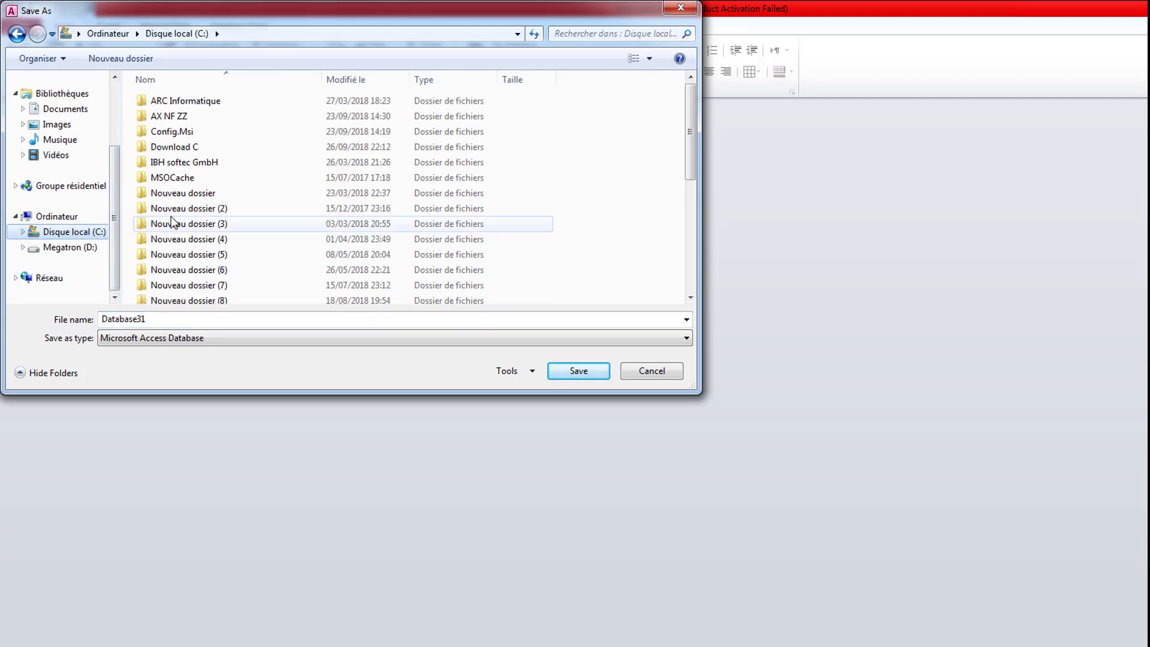
{"action": "double_click", "coordinate": [190, 148]}
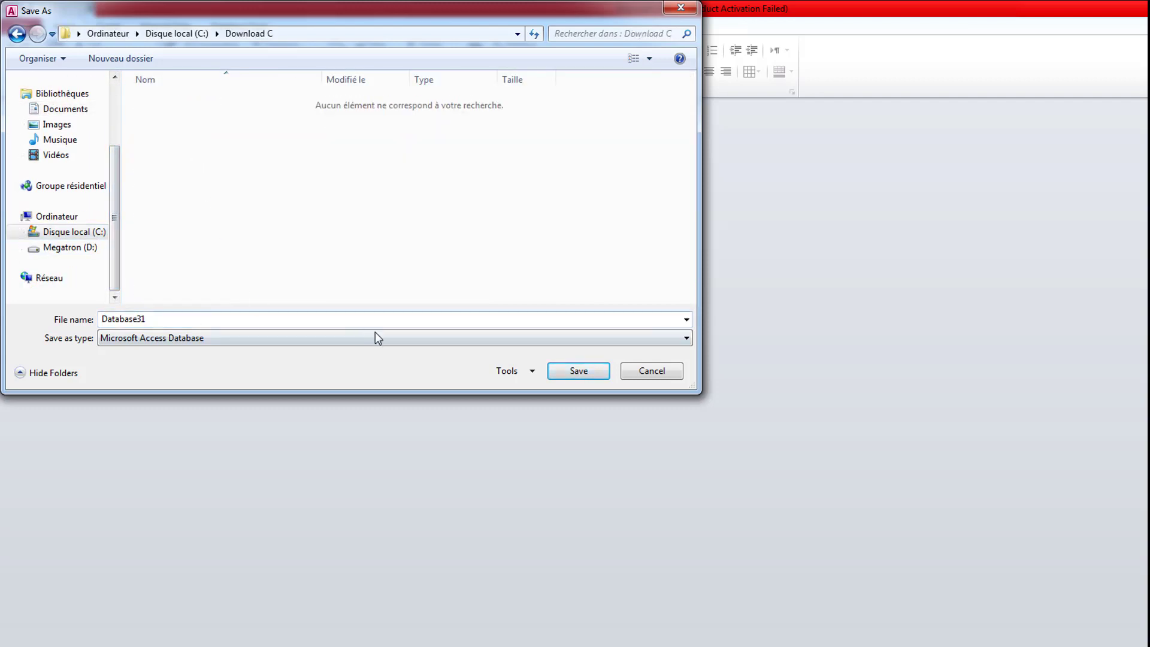
{"action": "left_click", "coordinate": [575, 370]}
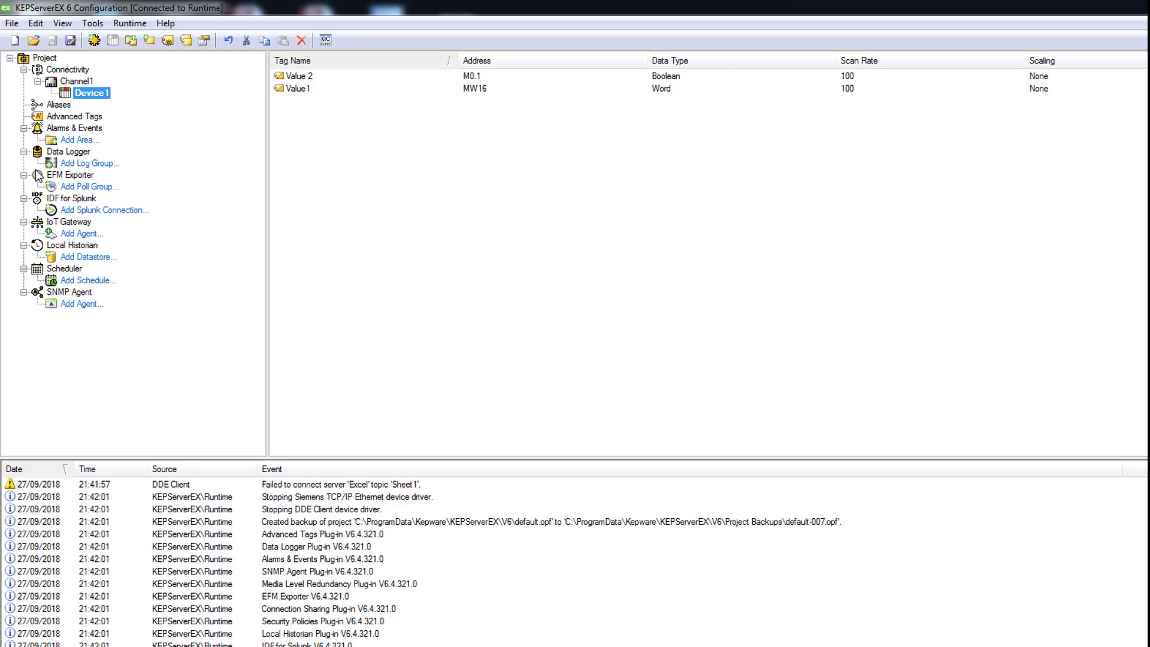
Add a new Data Logger log group and start renaming it from 'untitled' to Surtr13.
{"action": "left_click", "coordinate": [88, 165]}
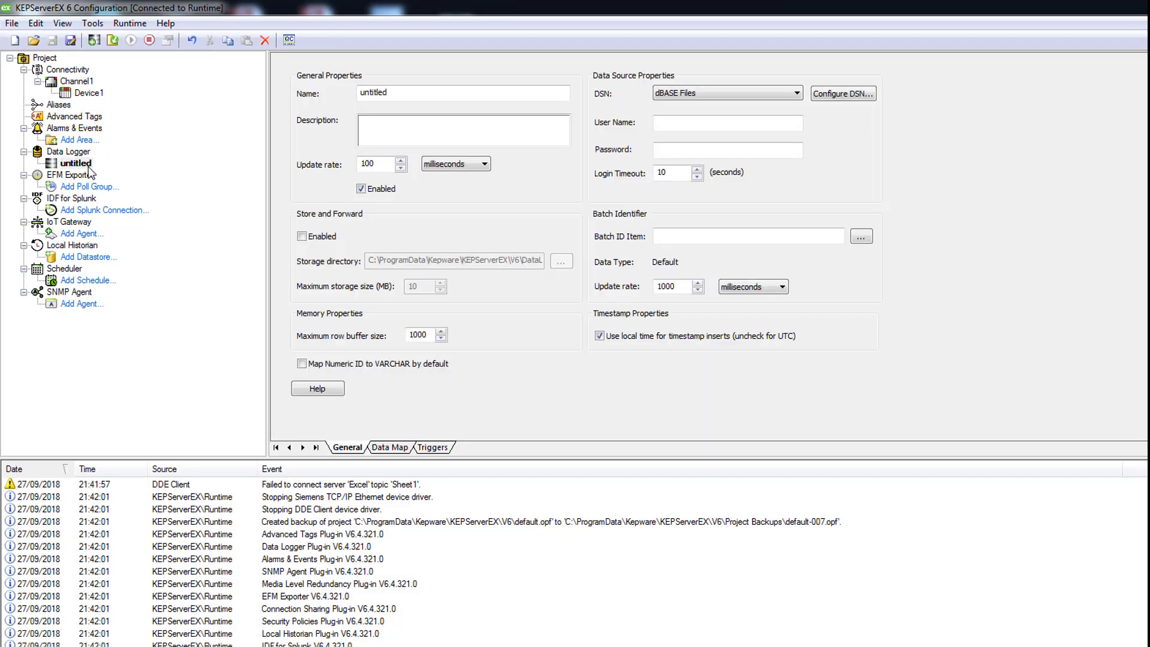
{"action": "left_click", "coordinate": [403, 96]}
{"action": "double_click", "coordinate": [403, 96]}
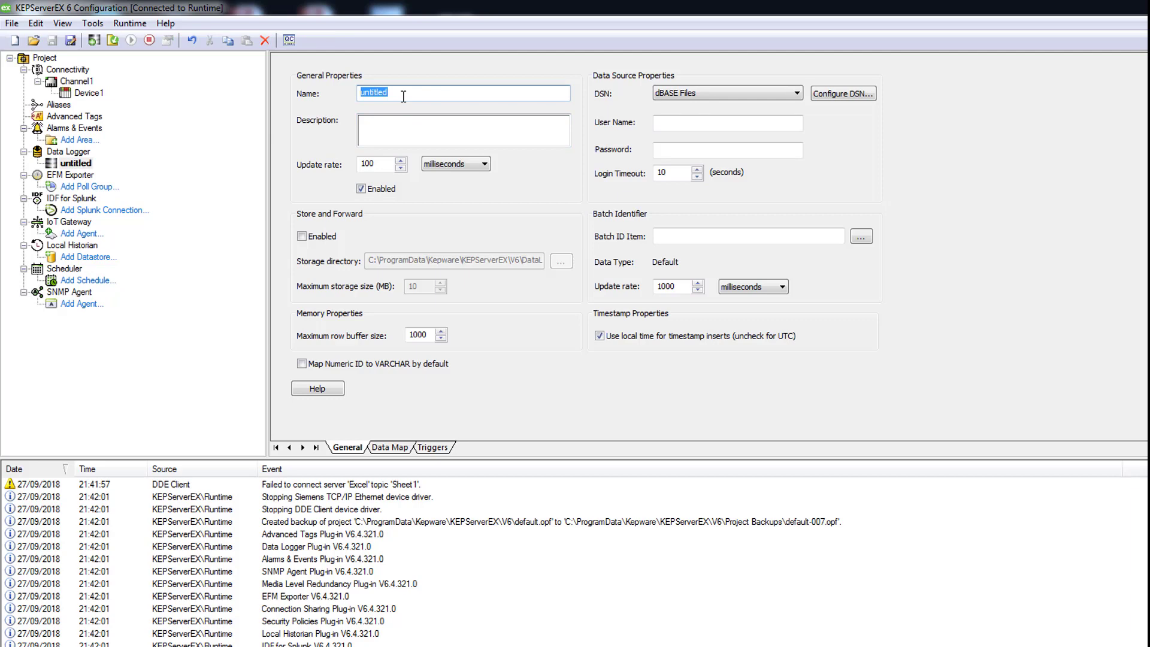
{"action": "type", "text": "Surtr13"}
Start a new ODBC data source using the Microsoft Access driver.
{"action": "left_click", "coordinate": [856, 96]}
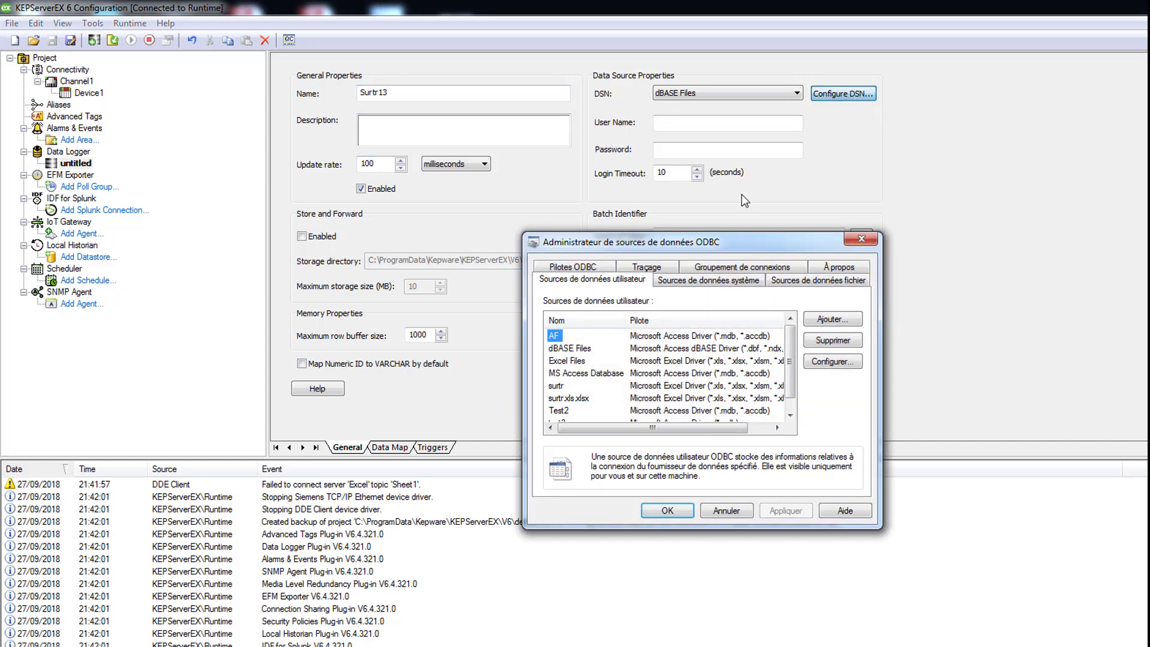
{"action": "left_click_drag", "start_coordinate": [719, 242], "coordinate": [623, 152]}
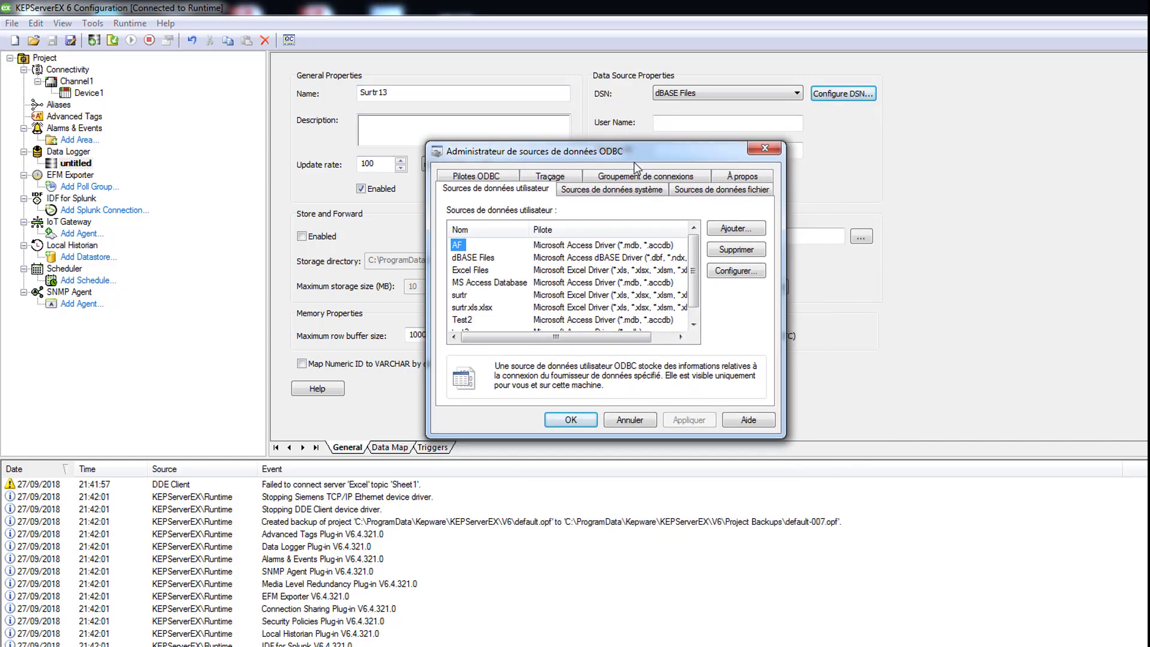
{"action": "left_click", "coordinate": [750, 227]}
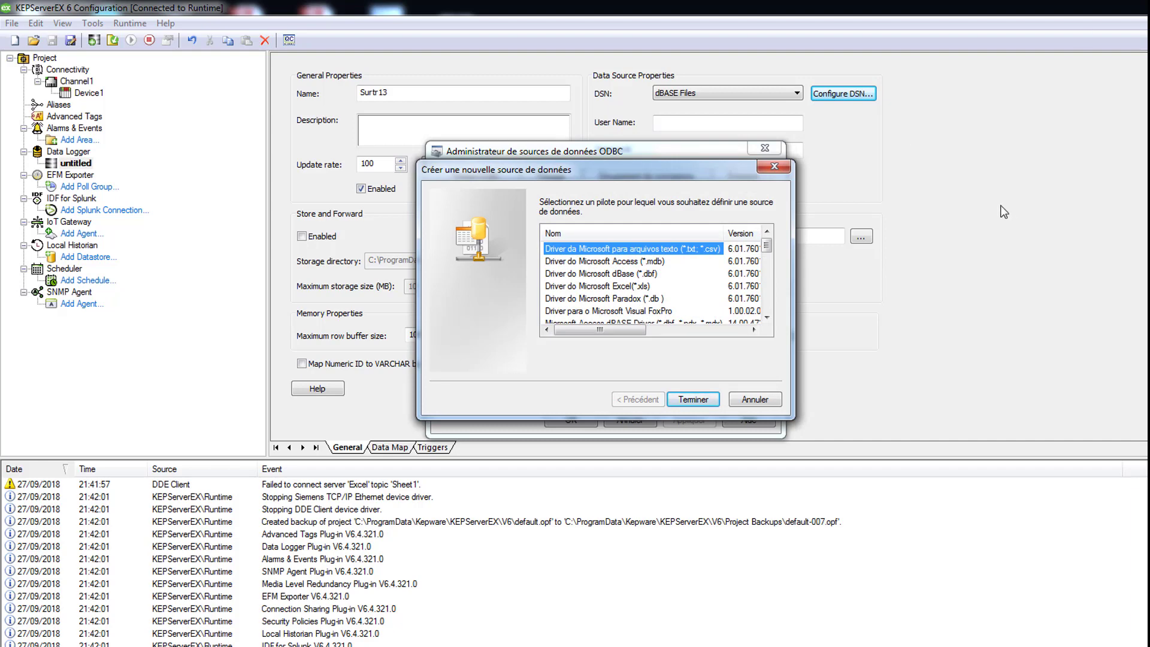
{"action": "left_click", "coordinate": [766, 317]}
{"action": "left_click", "coordinate": [767, 317]}
{"action": "left_click", "coordinate": [767, 317]}
{"action": "left_click", "coordinate": [767, 317]}
{"action": "left_click", "coordinate": [642, 303]}
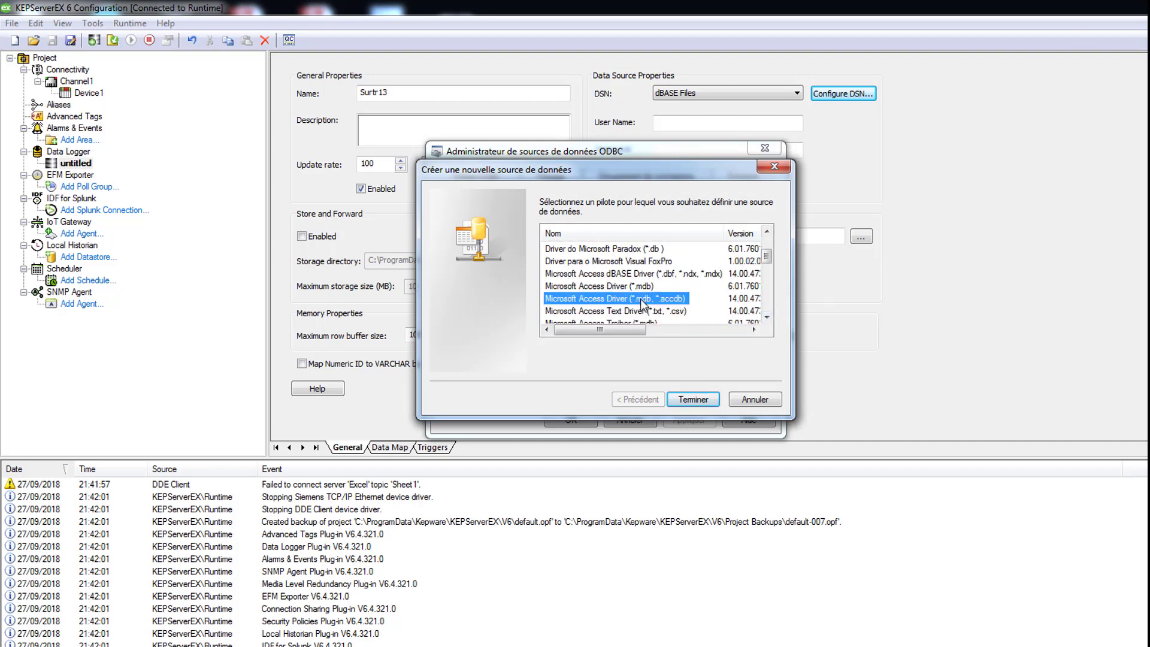
{"action": "left_click", "coordinate": [692, 400]}
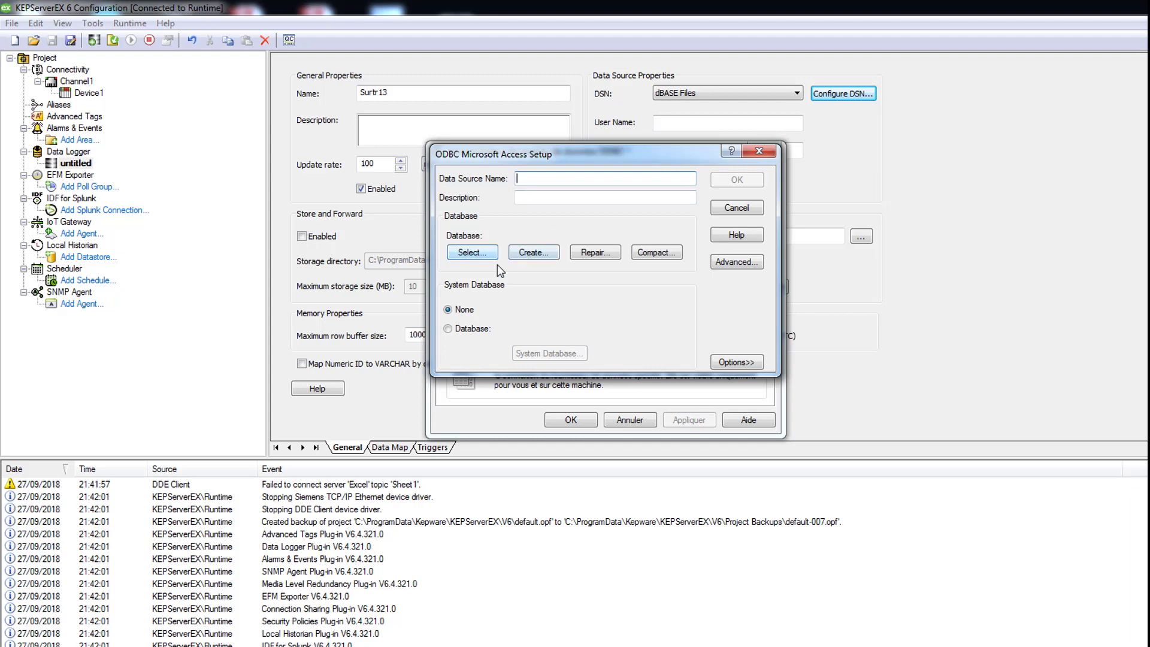
Point the data source at C:\Download C\Database31.accdb and name it Surtr13.
{"action": "left_click", "coordinate": [475, 259]}
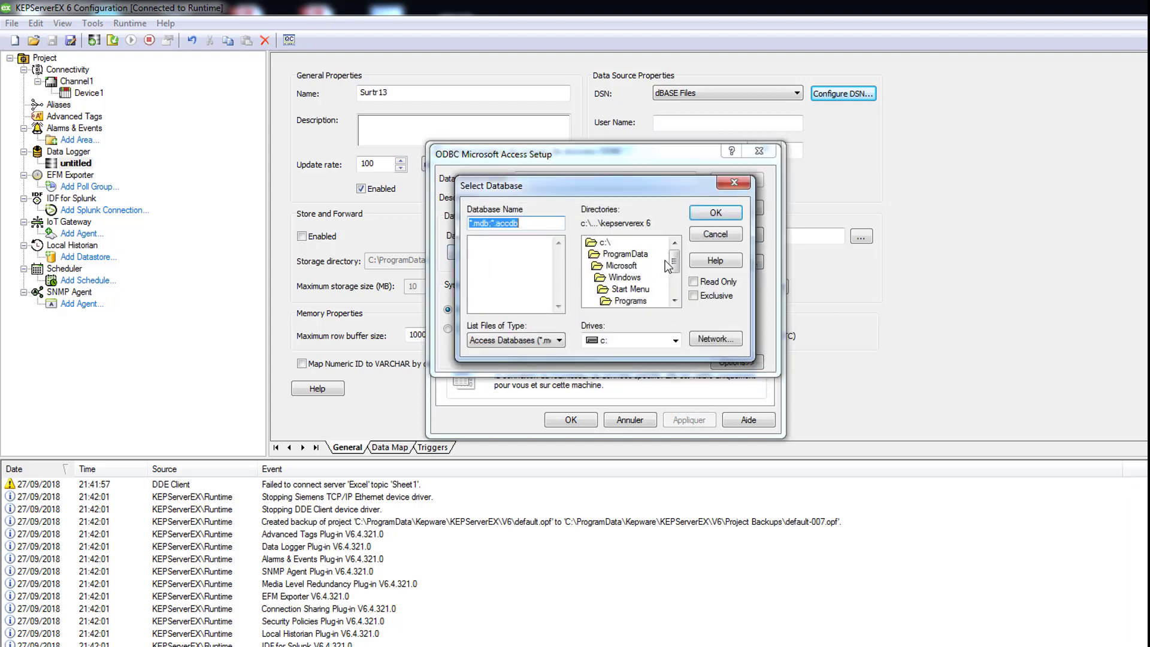
{"action": "double_click", "coordinate": [605, 242]}
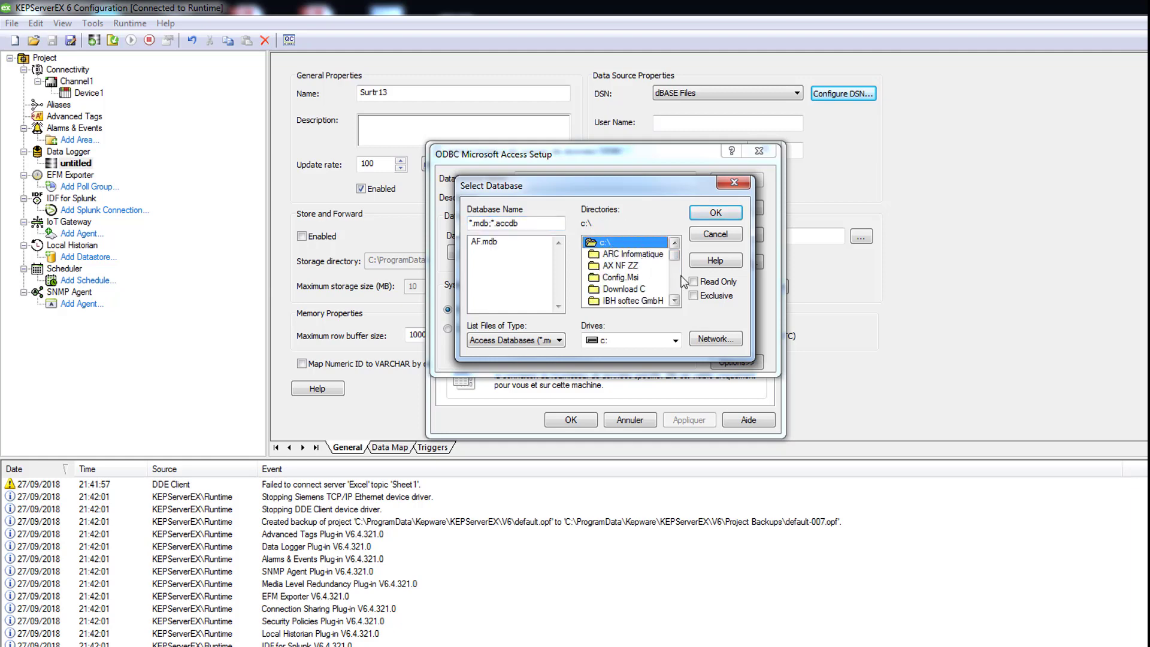
{"action": "double_click", "coordinate": [641, 291]}
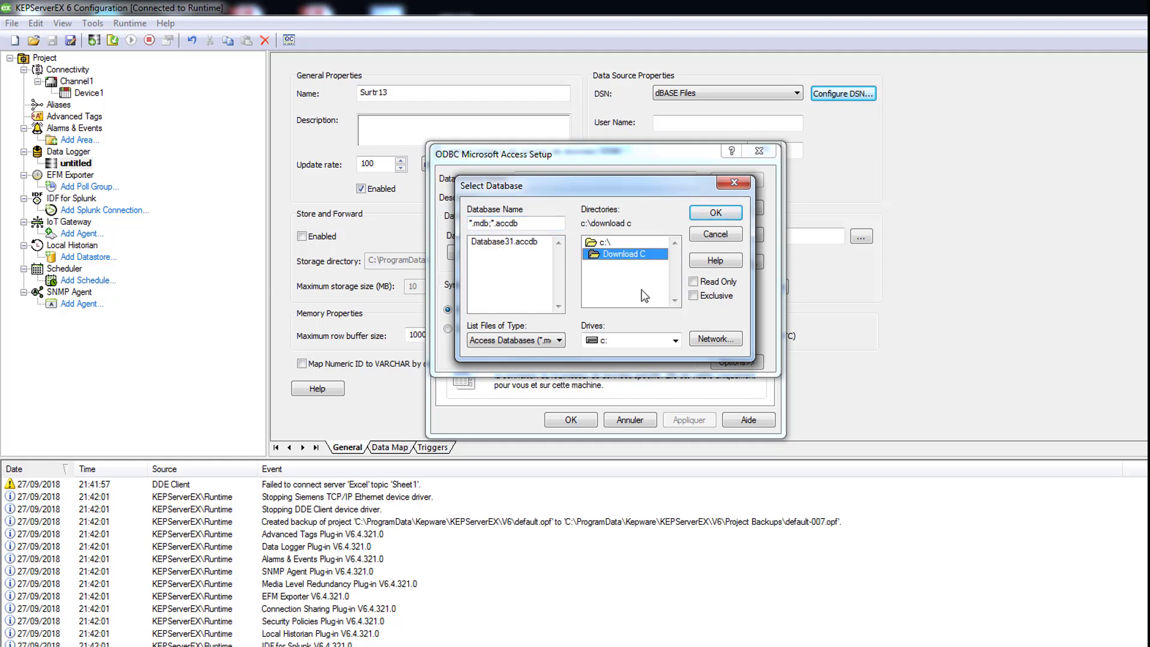
{"action": "left_click", "coordinate": [518, 242]}
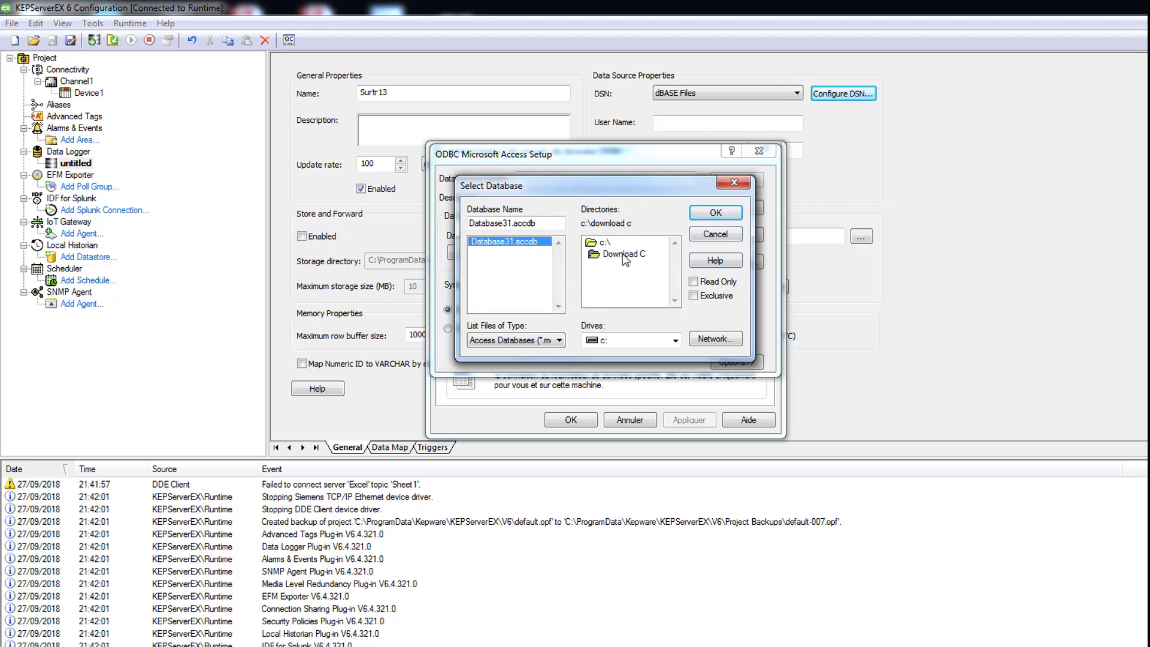
{"action": "left_click", "coordinate": [713, 214]}
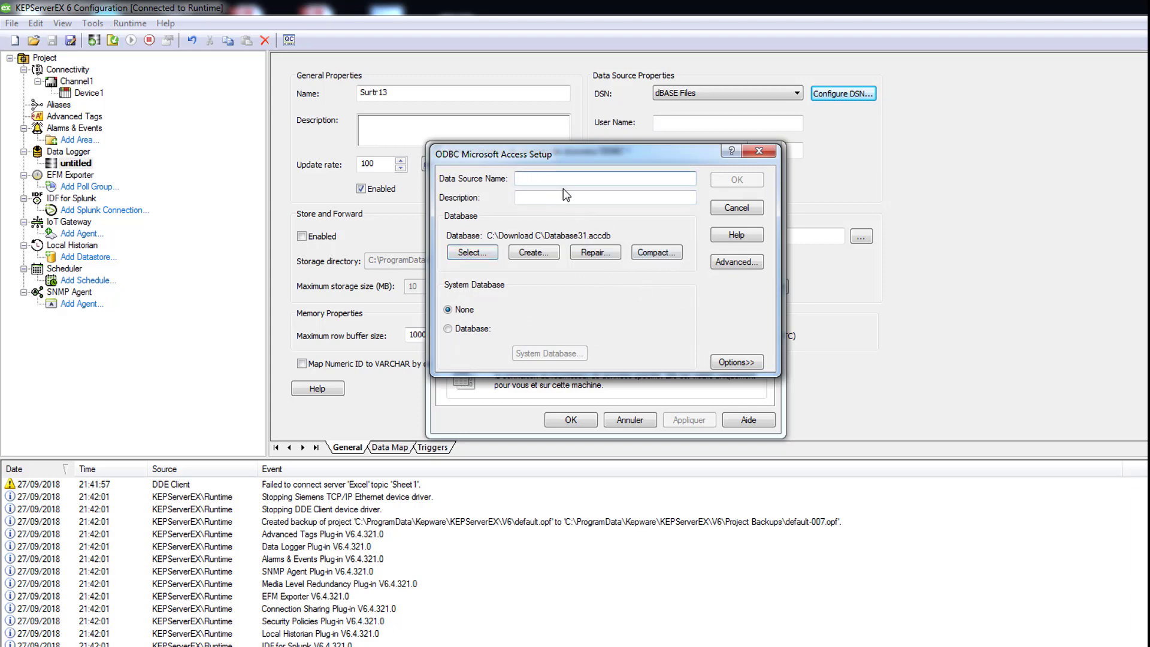
{"action": "type", "text": "Surtr13"}
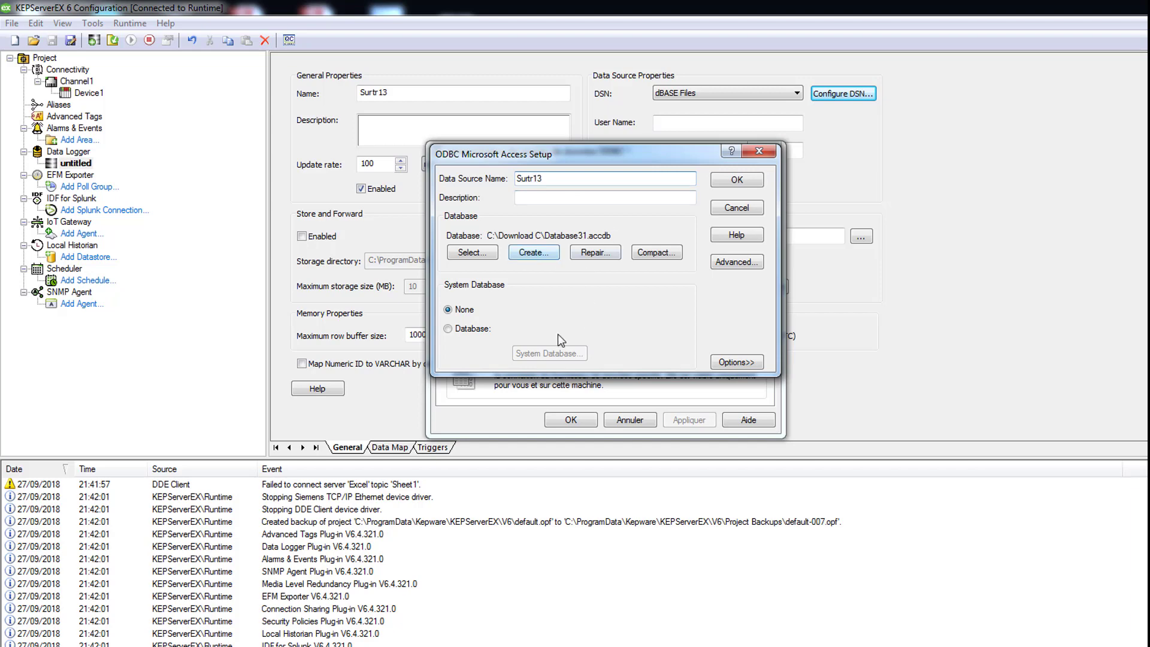
{"action": "left_click", "coordinate": [737, 180]}
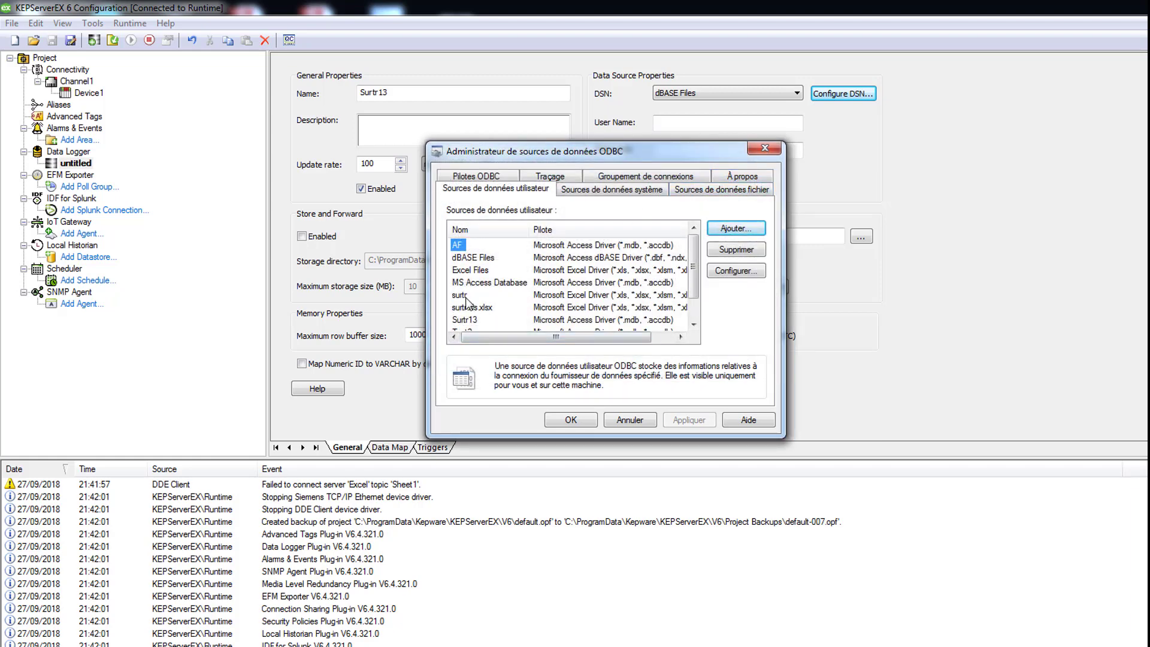
Close the ODBC administrator and select Surtr13 as the log group's DSN.
{"action": "left_click", "coordinate": [465, 320]}
{"action": "left_click", "coordinate": [566, 417]}
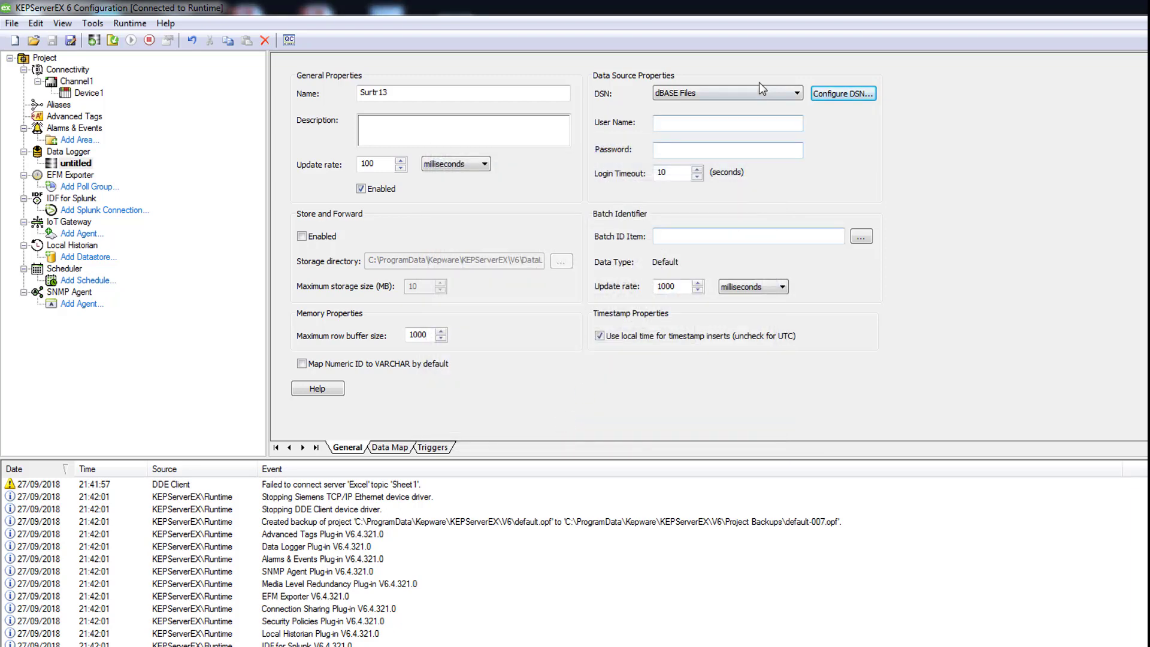
{"action": "left_click", "coordinate": [778, 93]}
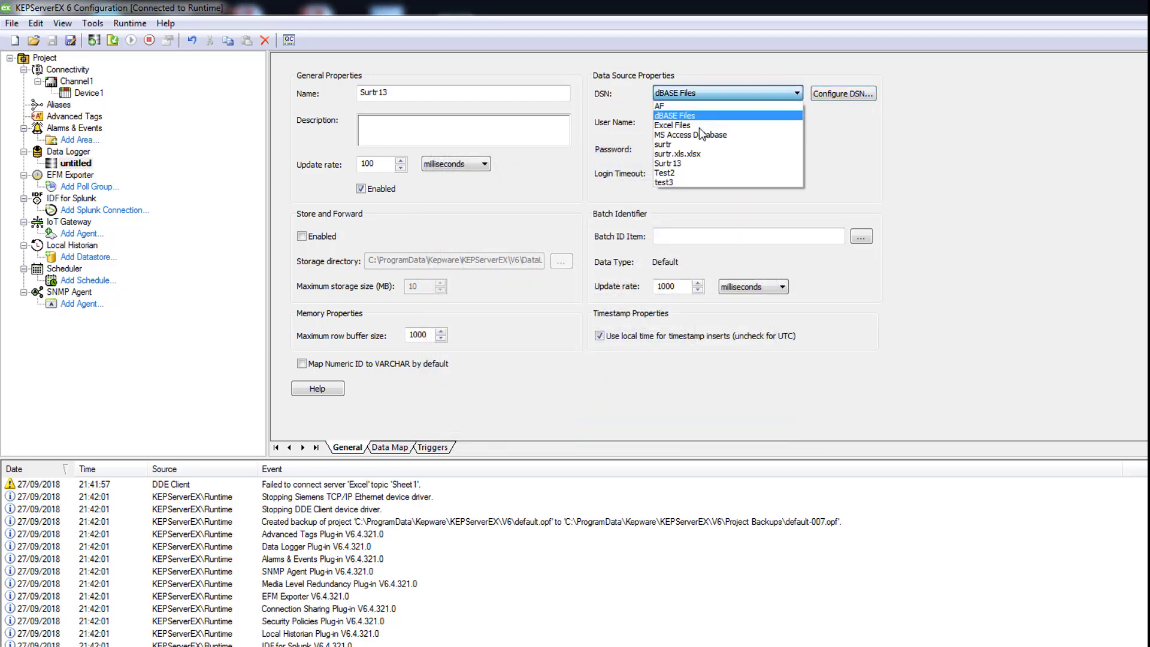
{"action": "left_click", "coordinate": [688, 162]}
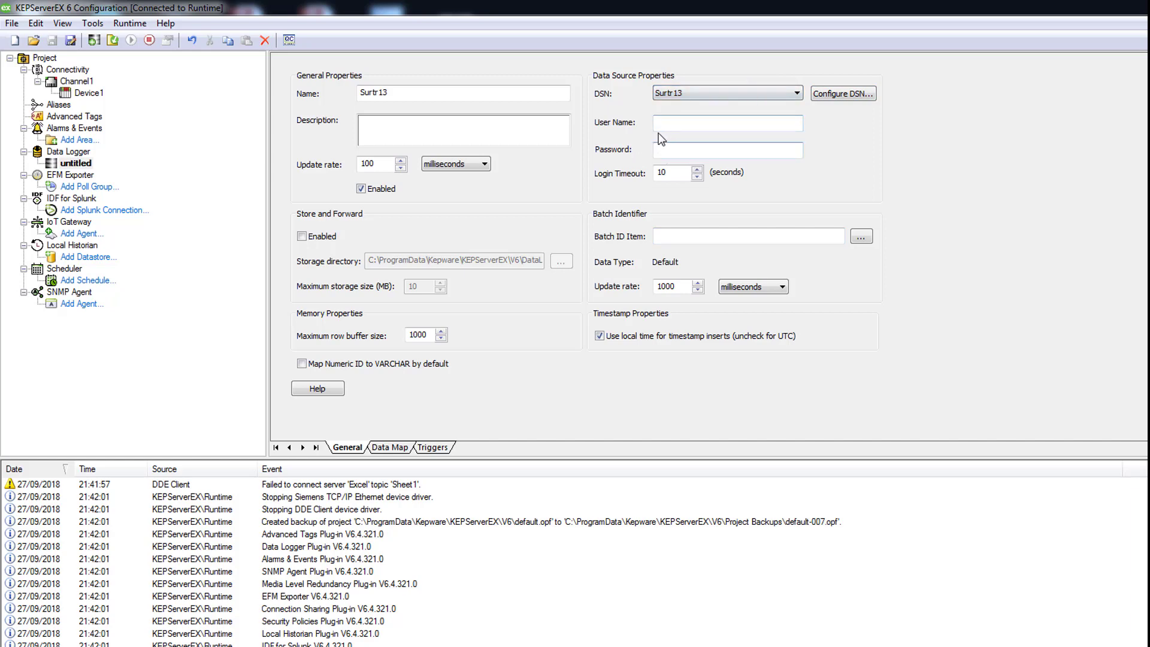
{"action": "left_click", "coordinate": [405, 454]}
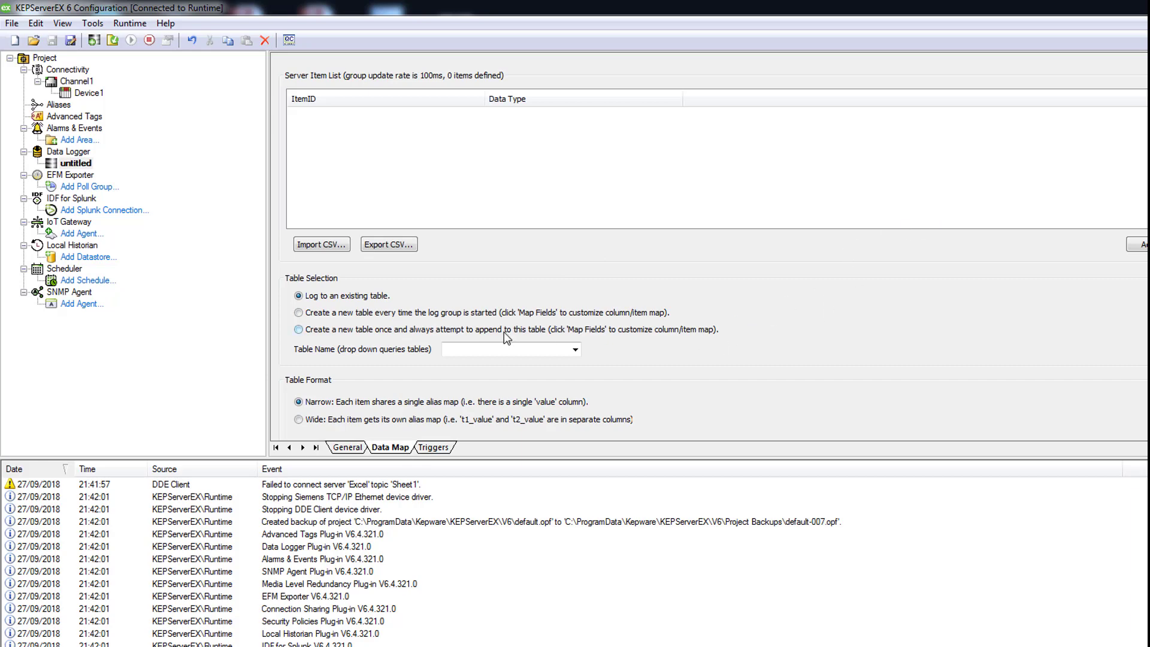
Target Table1 and add Channel1.Device1.Value1 as a logged server item.
{"action": "left_click", "coordinate": [574, 349]}
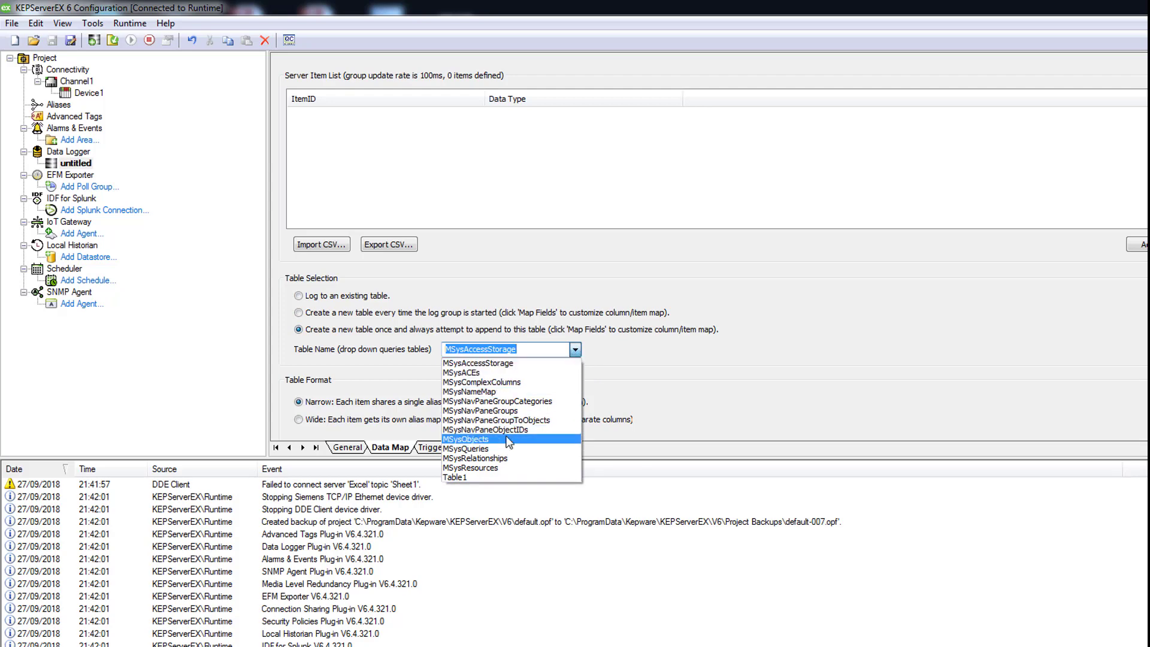
{"action": "left_click", "coordinate": [482, 476]}
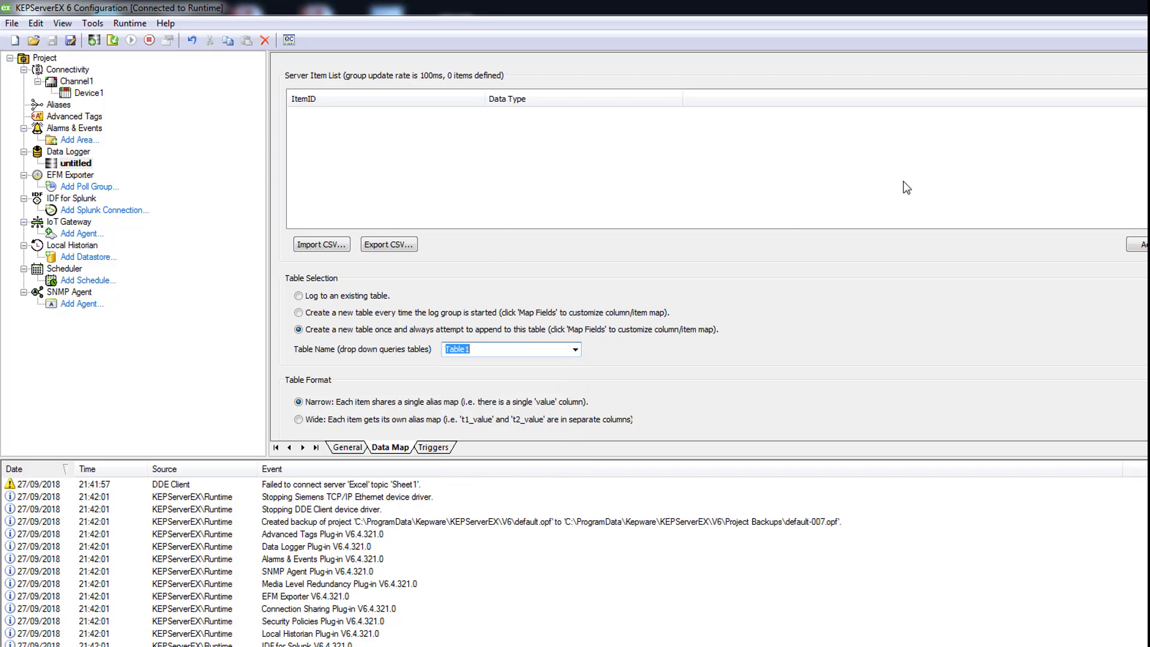
{"action": "left_click", "coordinate": [1138, 244]}
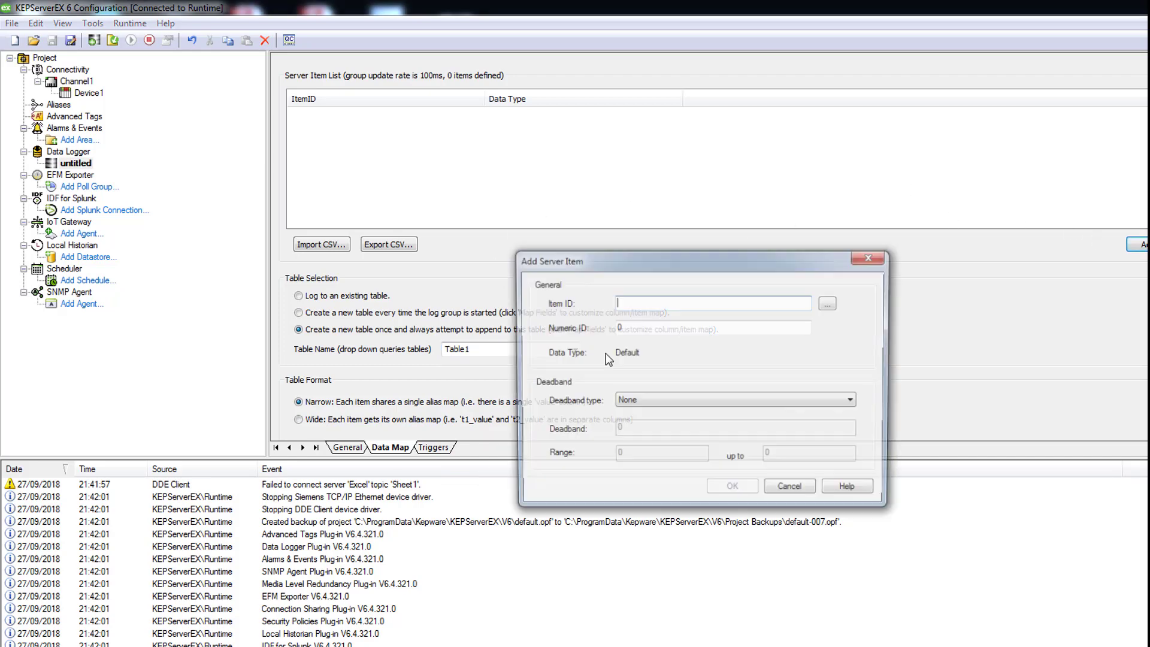
{"action": "left_click", "coordinate": [829, 304]}
{"action": "left_click", "coordinate": [63, 251]}
{"action": "double_click", "coordinate": [189, 60]}
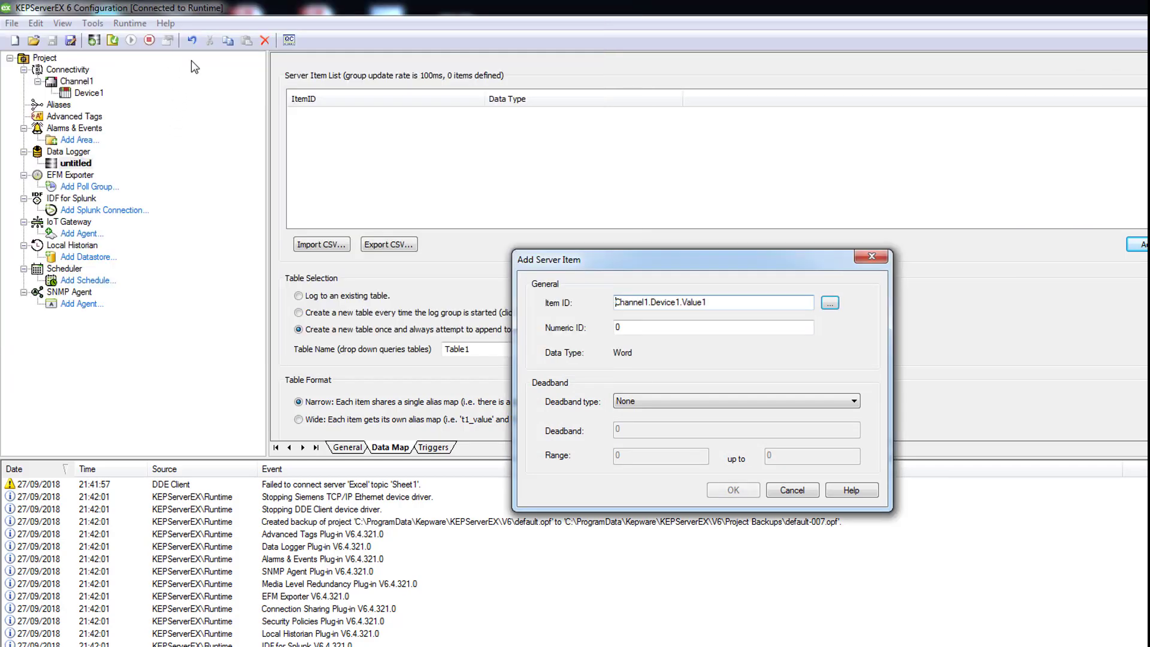
{"action": "left_click", "coordinate": [733, 490]}
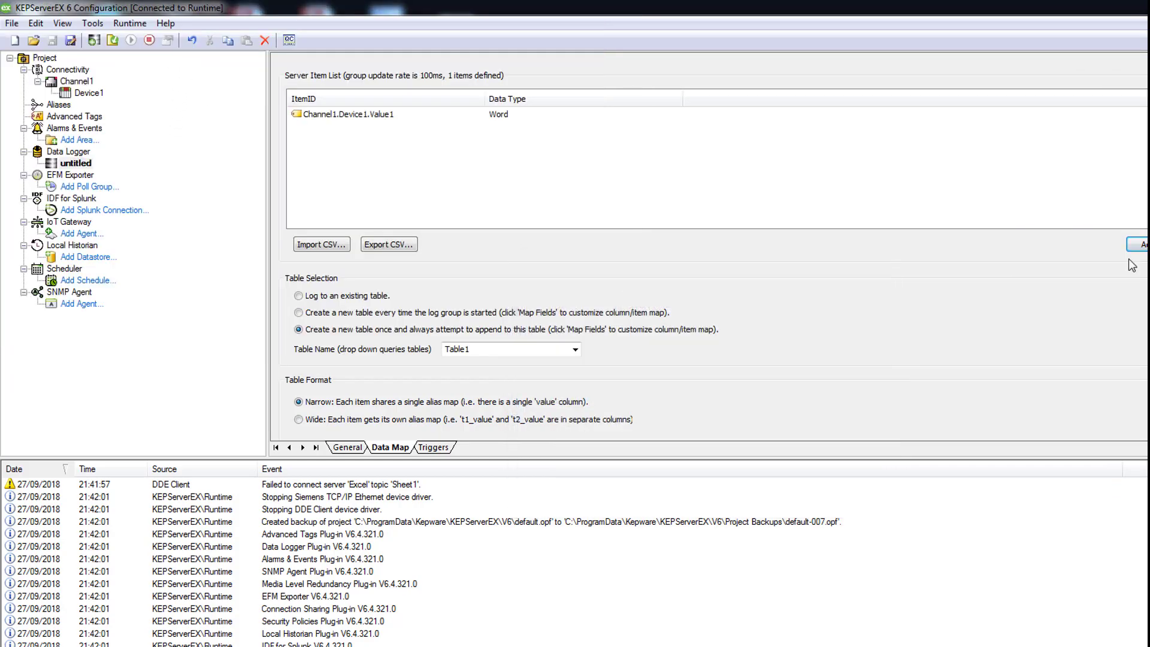
Add Channel1.Device1.Value 2 as a second logged server item.
{"action": "left_click", "coordinate": [1136, 246]}
{"action": "left_click", "coordinate": [829, 302]}
{"action": "double_click", "coordinate": [187, 45]}
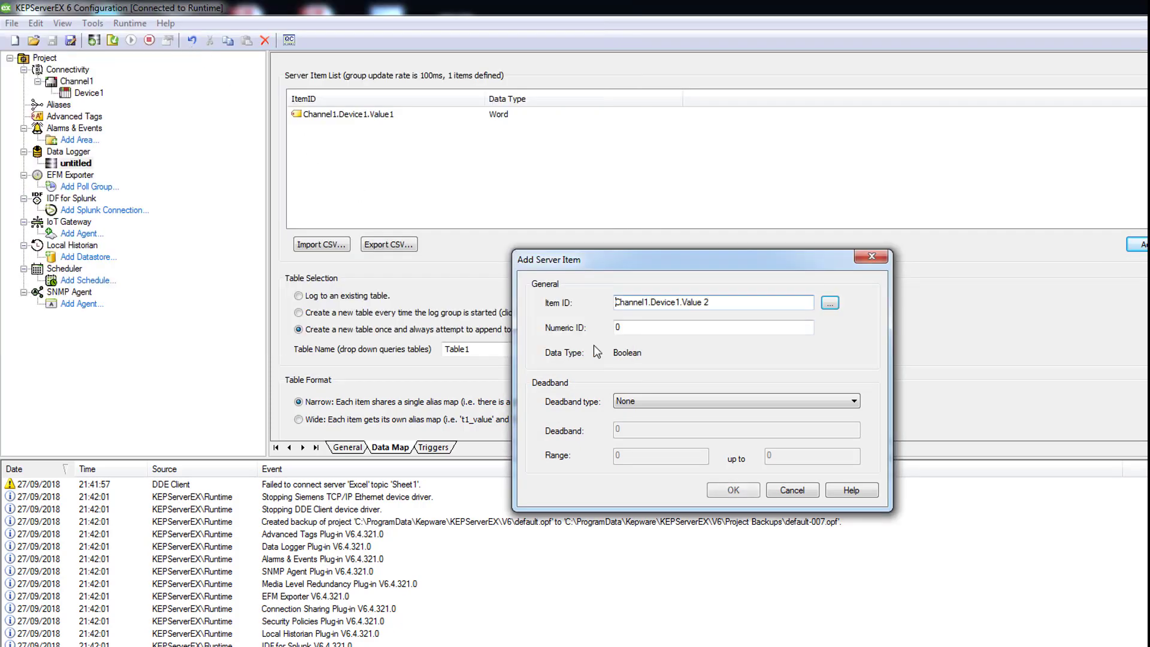
{"action": "left_click", "coordinate": [729, 492]}
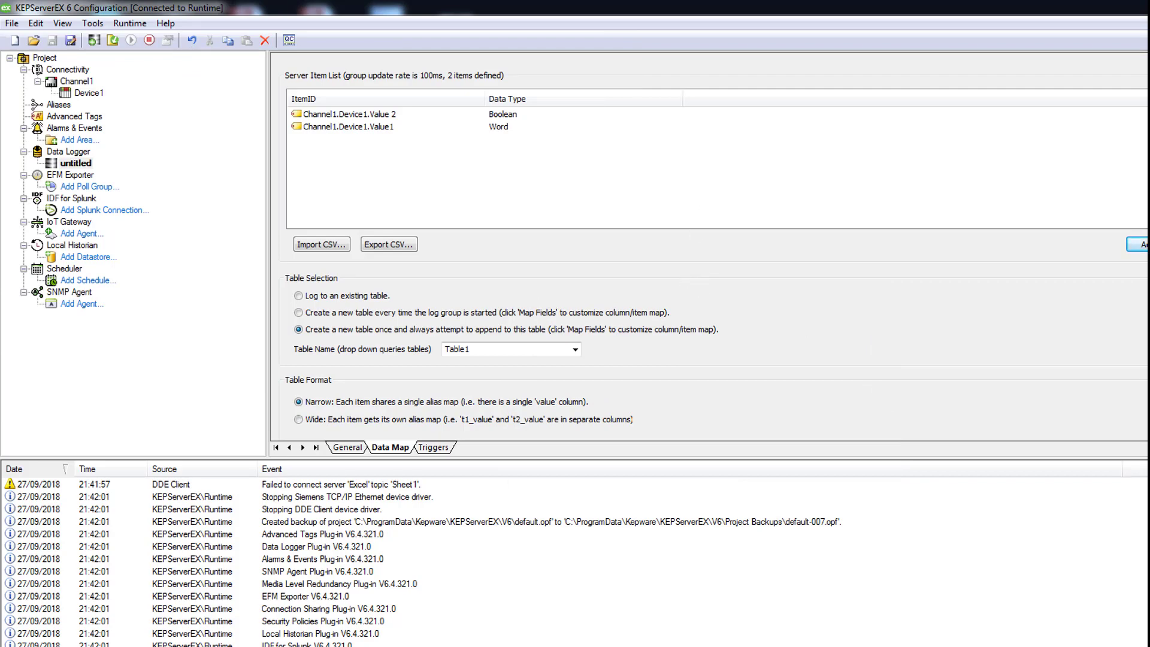
Switch the data map to the wide table format, one column set per item.
{"action": "scroll", "coordinate": [707, 252], "scroll_direction": "down", "scroll_amount": 1}
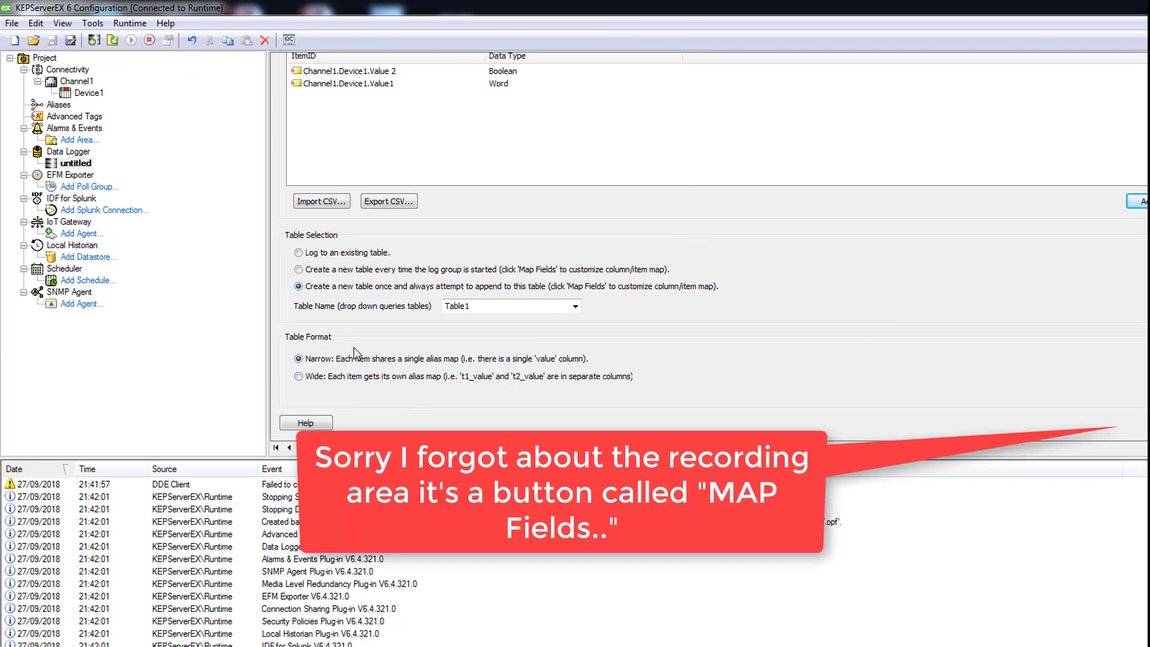
{"action": "left_click", "coordinate": [342, 379]}
{"action": "key", "text": "Return"}
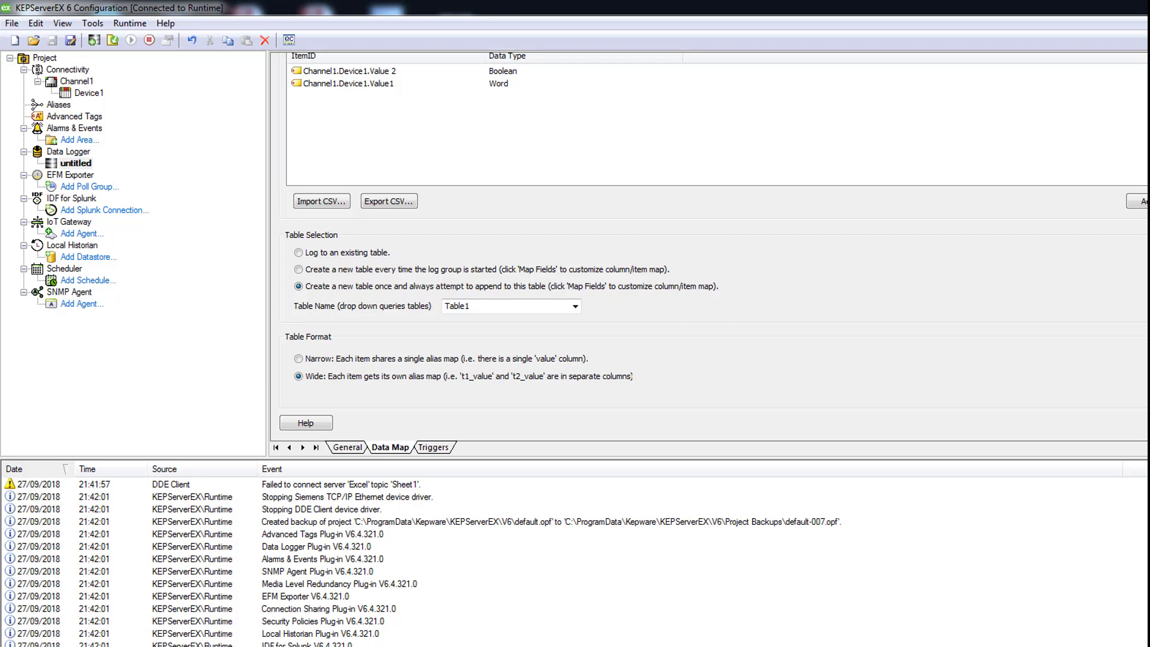
Clear the NUMERICID, QUALITY and TIMESTAMP field mappings for Value 2.
{"action": "left_click", "coordinate": [1143, 201]}
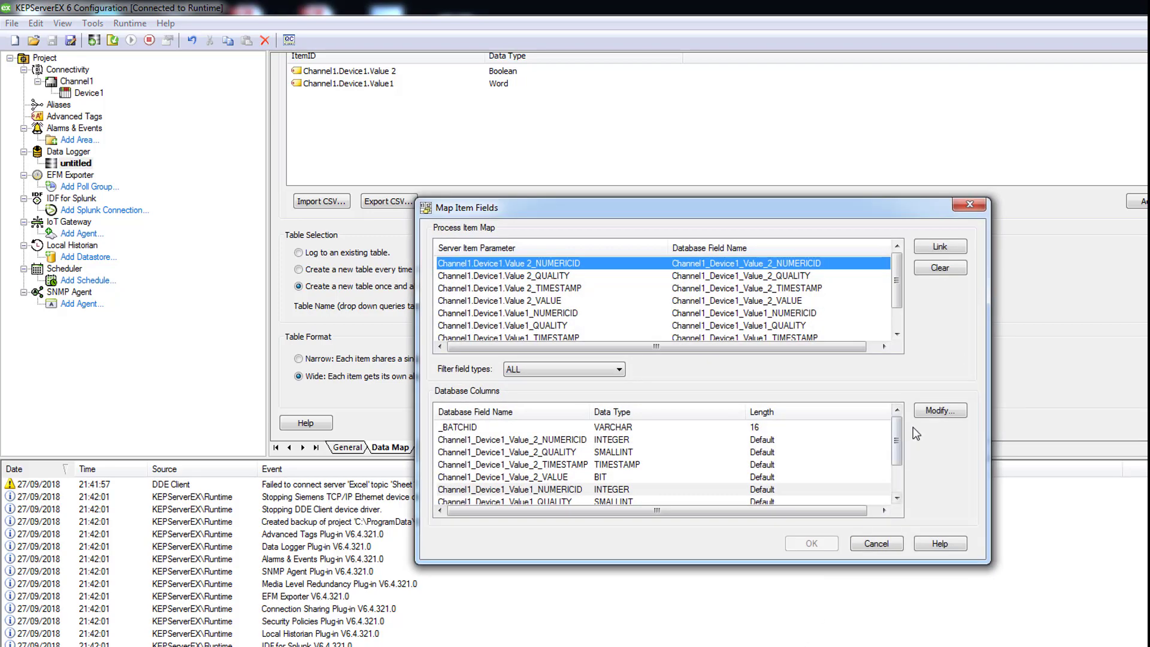
{"action": "left_click_drag", "start_coordinate": [882, 213], "coordinate": [746, 140]}
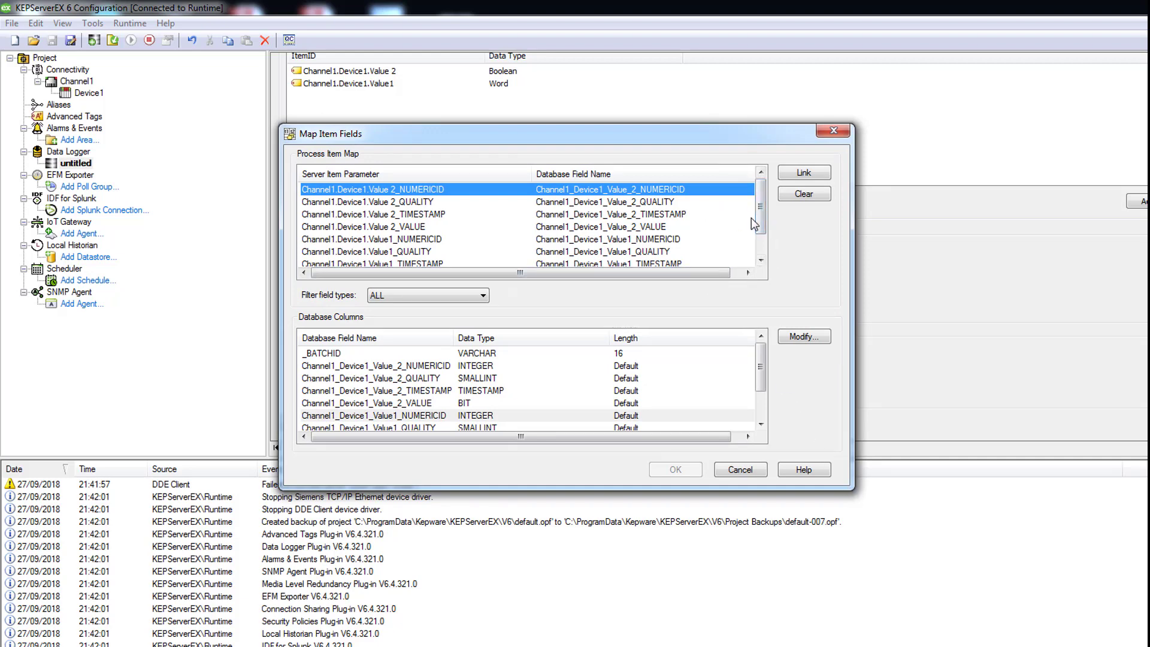
{"action": "scroll", "coordinate": [759, 227], "scroll_direction": "down", "scroll_amount": 1}
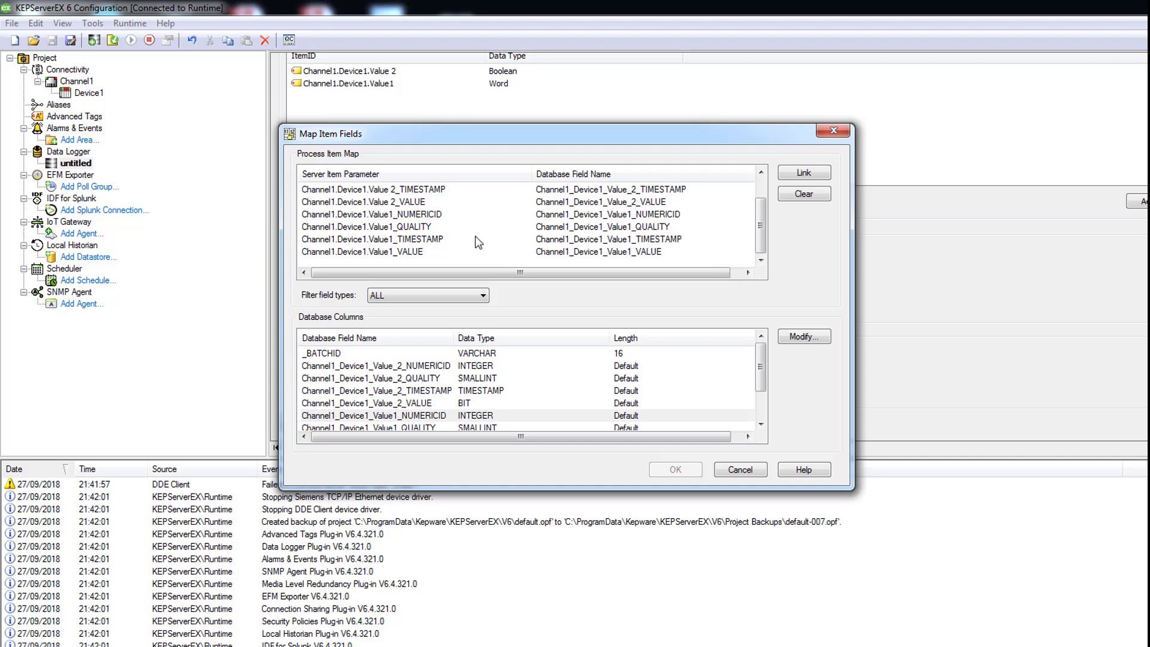
{"action": "scroll", "coordinate": [759, 234], "scroll_direction": "up", "scroll_amount": 1}
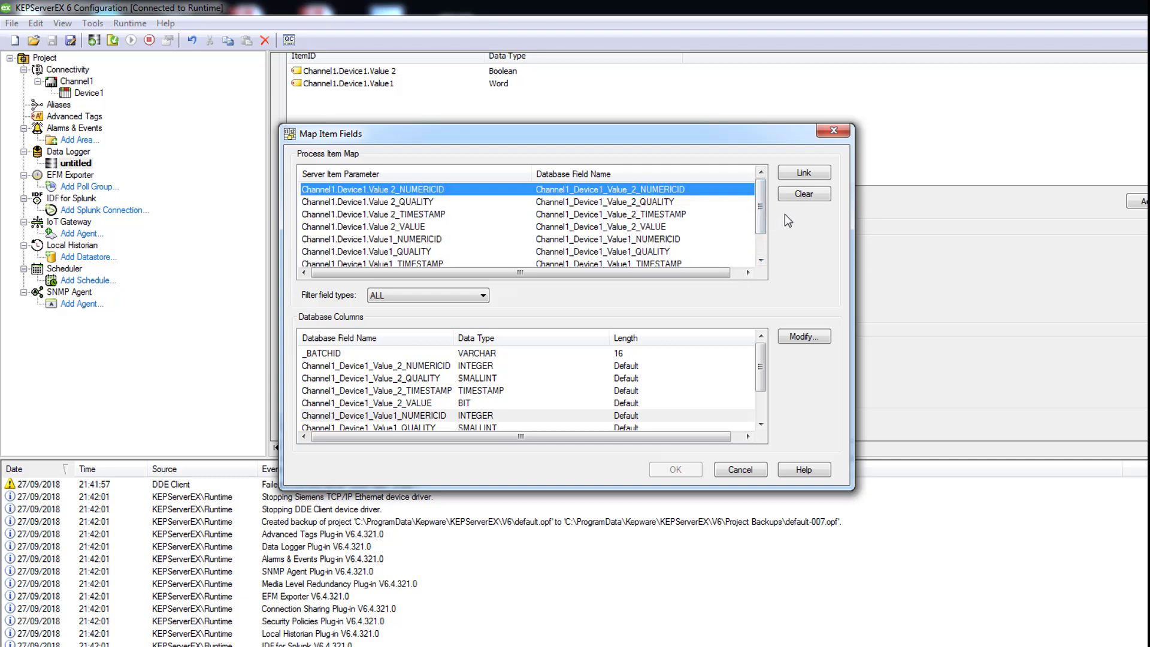
{"action": "left_click", "coordinate": [799, 200]}
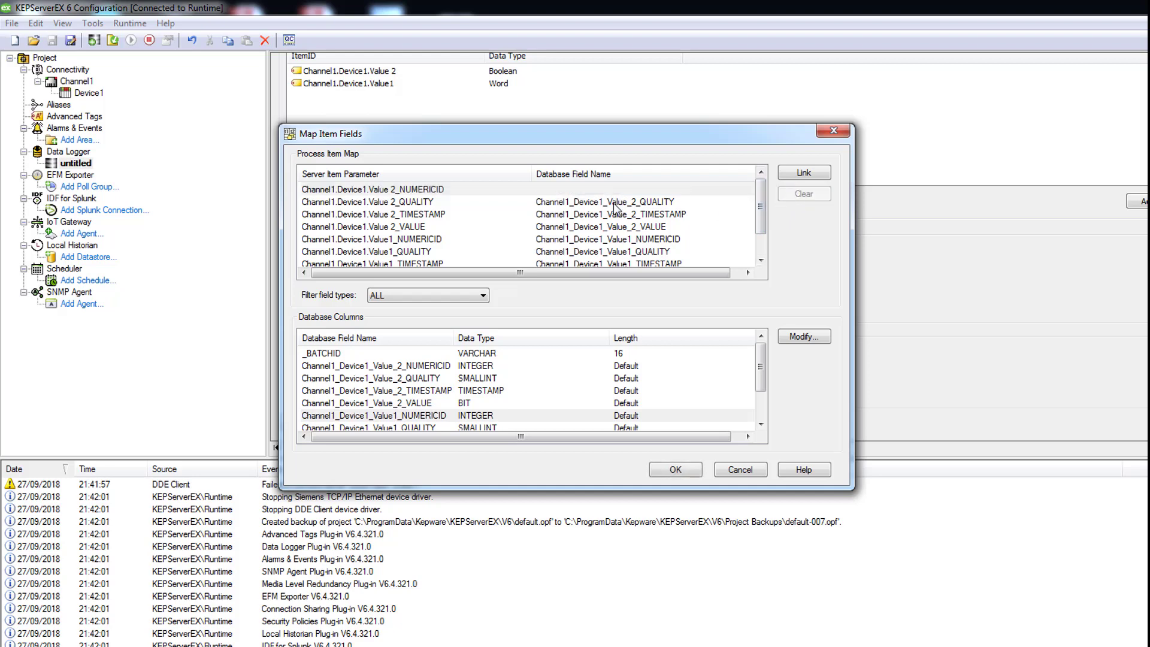
{"action": "left_click", "coordinate": [614, 203]}
{"action": "left_click", "coordinate": [798, 193]}
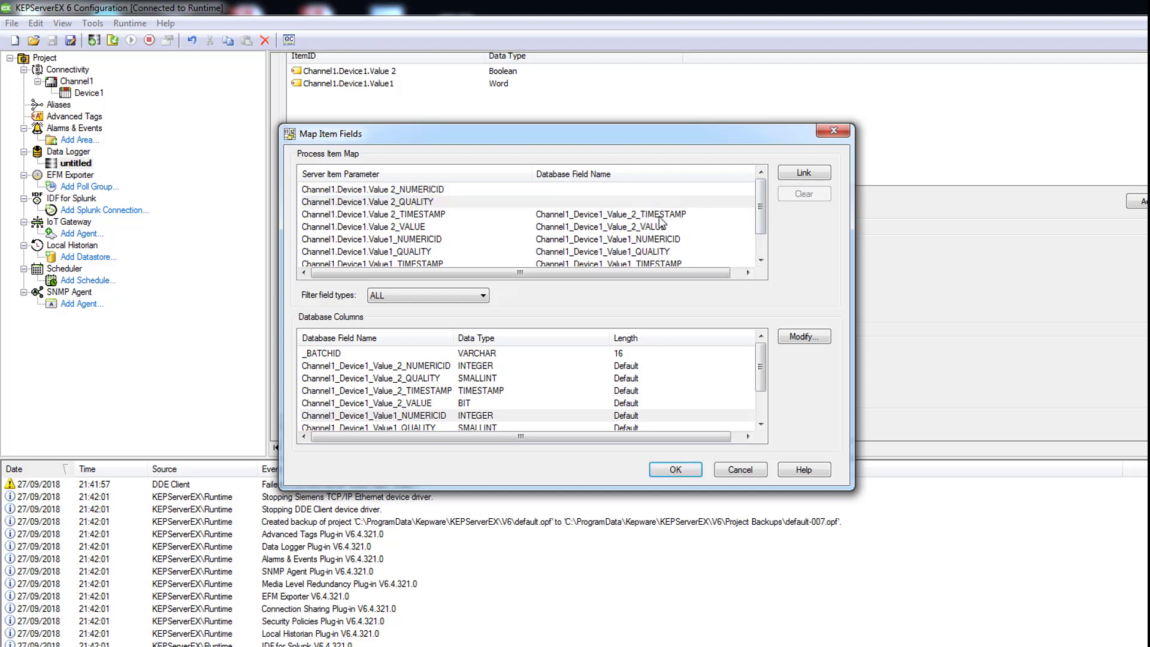
{"action": "left_click", "coordinate": [659, 218]}
{"action": "left_click", "coordinate": [803, 193]}
{"action": "left_click_drag", "start_coordinate": [761, 228], "coordinate": [762, 247]}
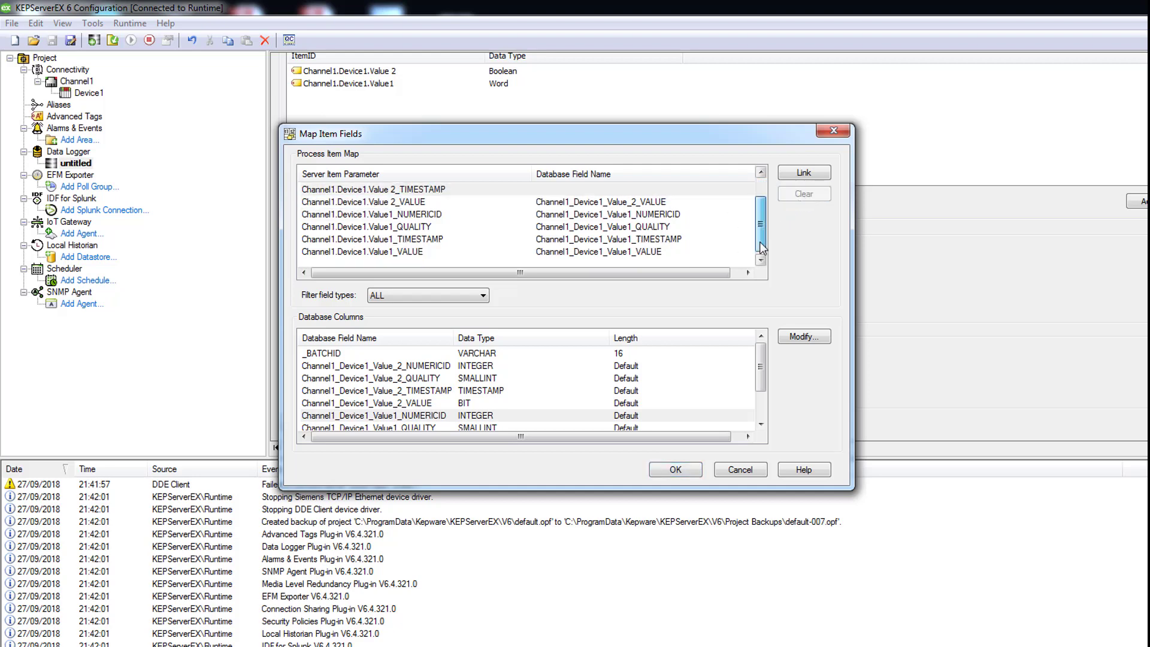
Clear the NUMERICID, QUALITY and TIMESTAMP field mappings for Value1.
{"action": "left_click", "coordinate": [613, 217]}
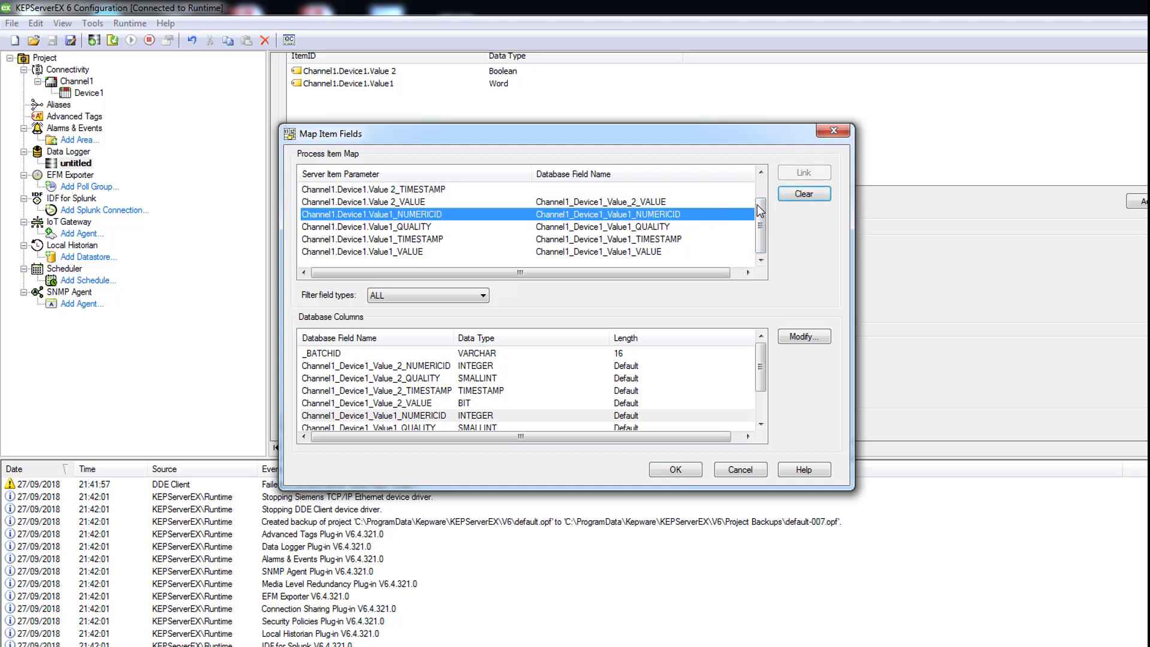
{"action": "left_click", "coordinate": [793, 198]}
{"action": "left_click", "coordinate": [706, 229]}
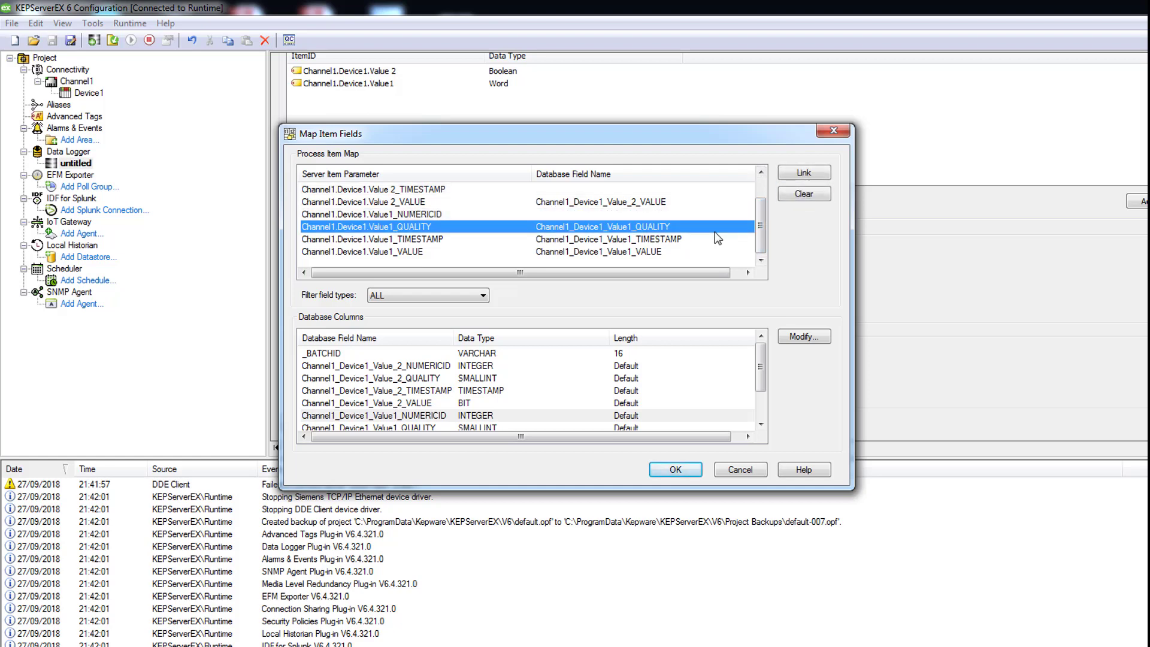
{"action": "left_click", "coordinate": [806, 195]}
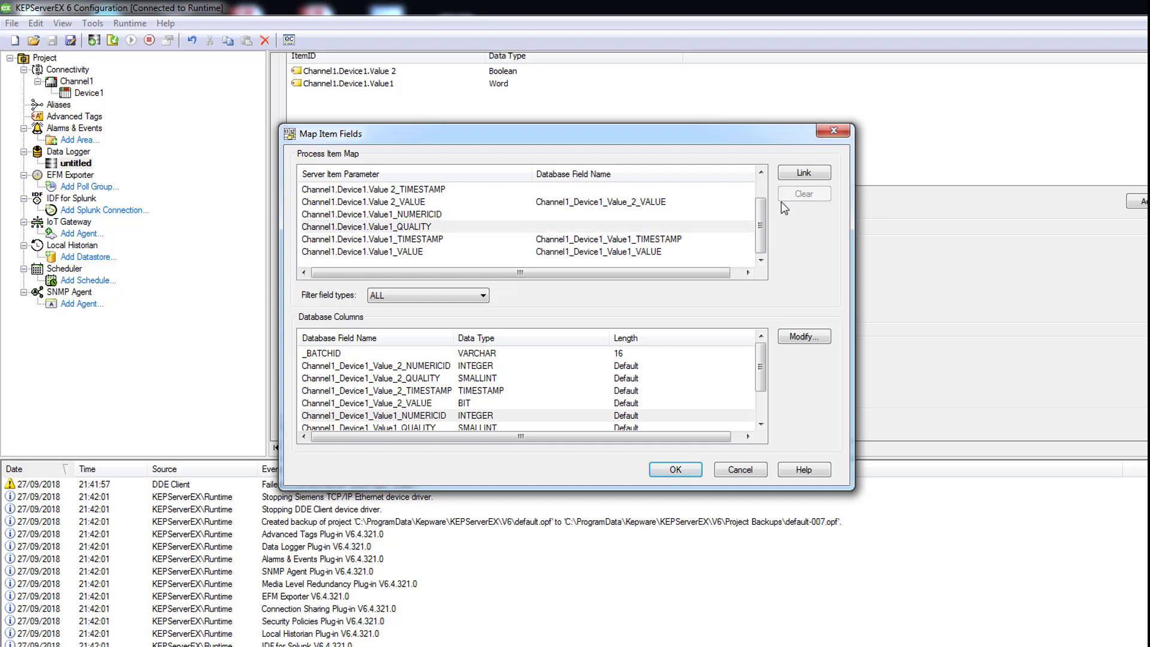
{"action": "left_click", "coordinate": [633, 239]}
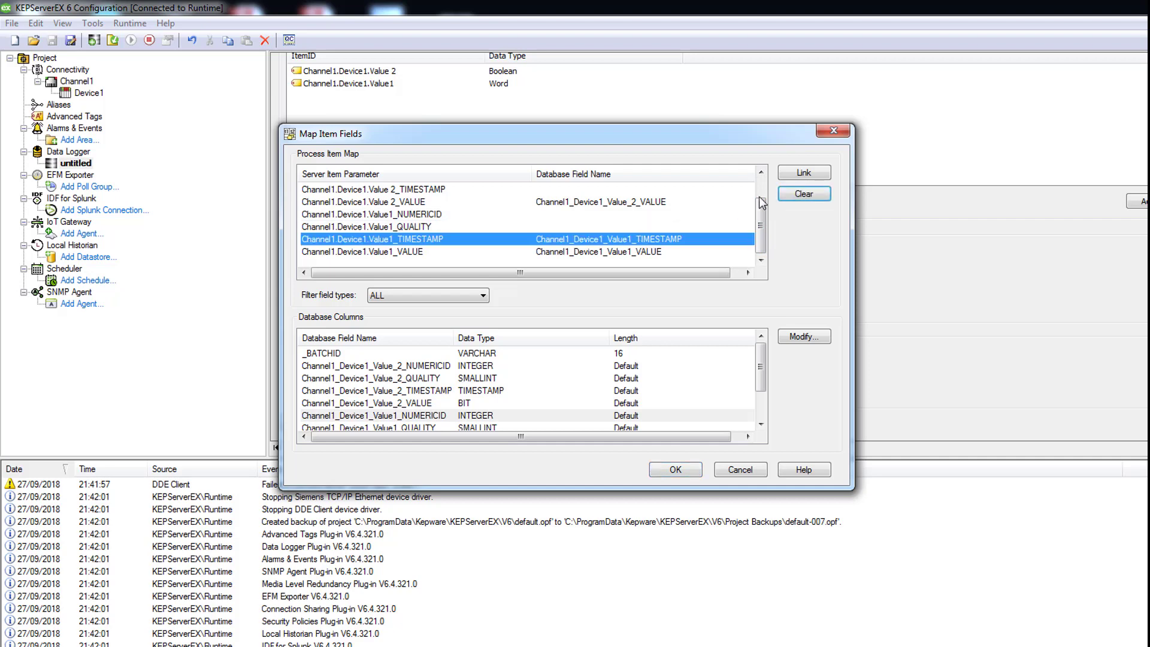
{"action": "left_click", "coordinate": [792, 197]}
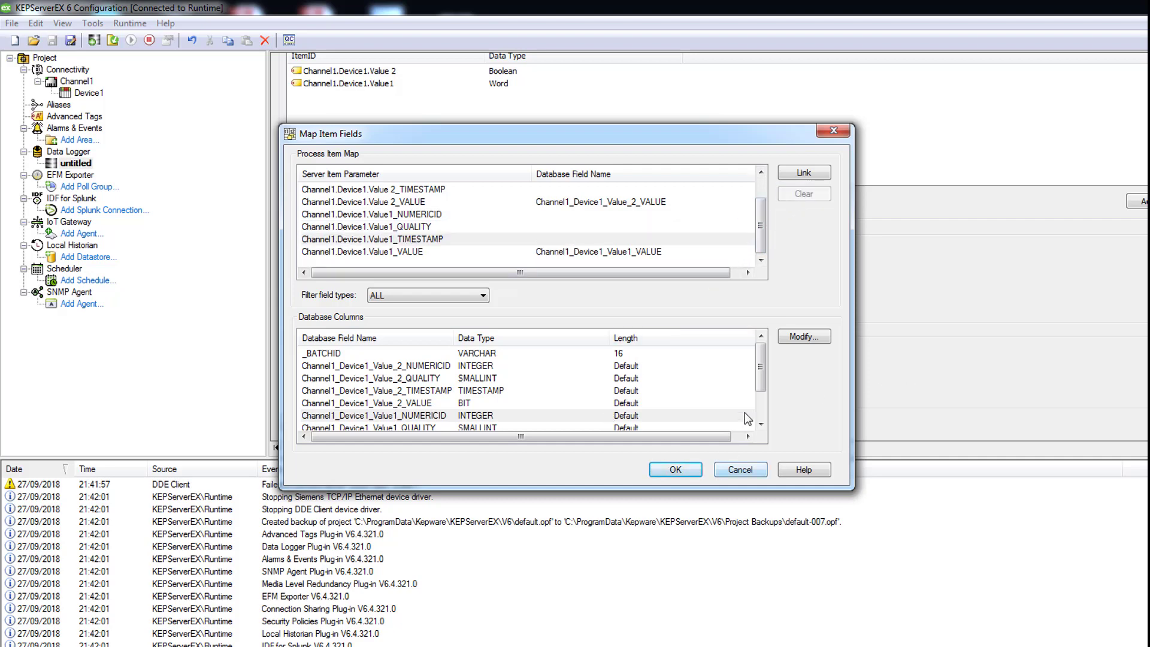
{"action": "mouse_move", "coordinate": [764, 368]}
{"action": "left_mouse_down"}
{"action": "mouse_move", "coordinate": [760, 390]}
{"action": "mouse_move", "coordinate": [764, 358]}
{"action": "left_mouse_up"}
Rename the boolean tag's Channel1_Device1_Value_2_VALUE column to Value2.
{"action": "left_click", "coordinate": [633, 201]}
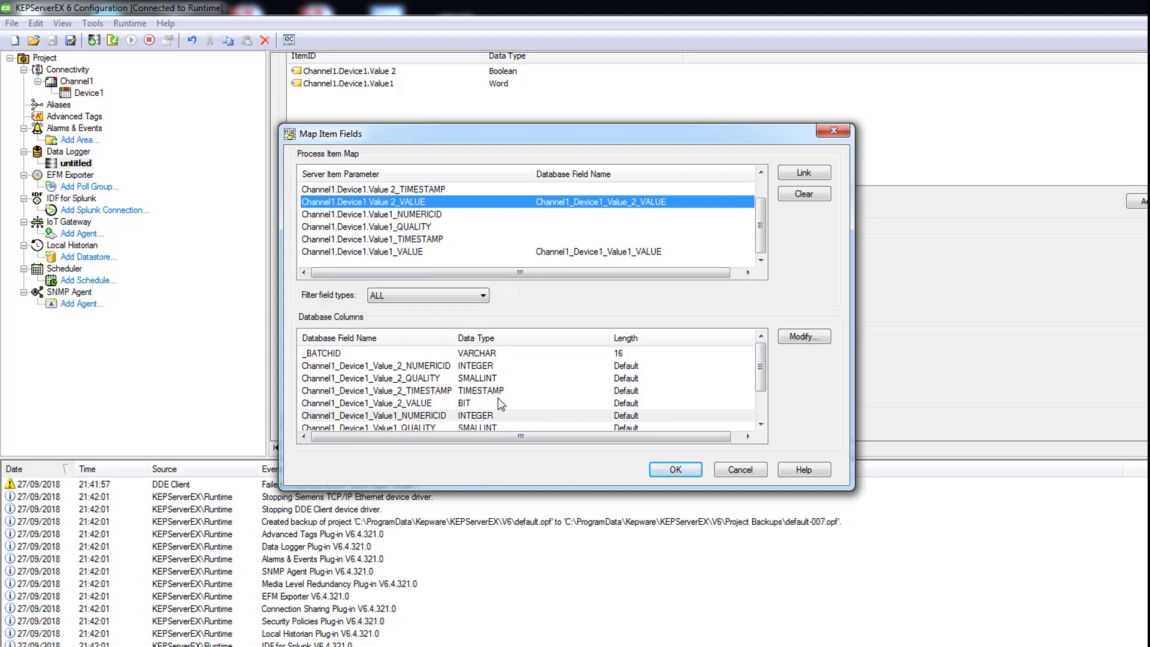
{"action": "left_click", "coordinate": [617, 407]}
{"action": "left_click", "coordinate": [802, 337]}
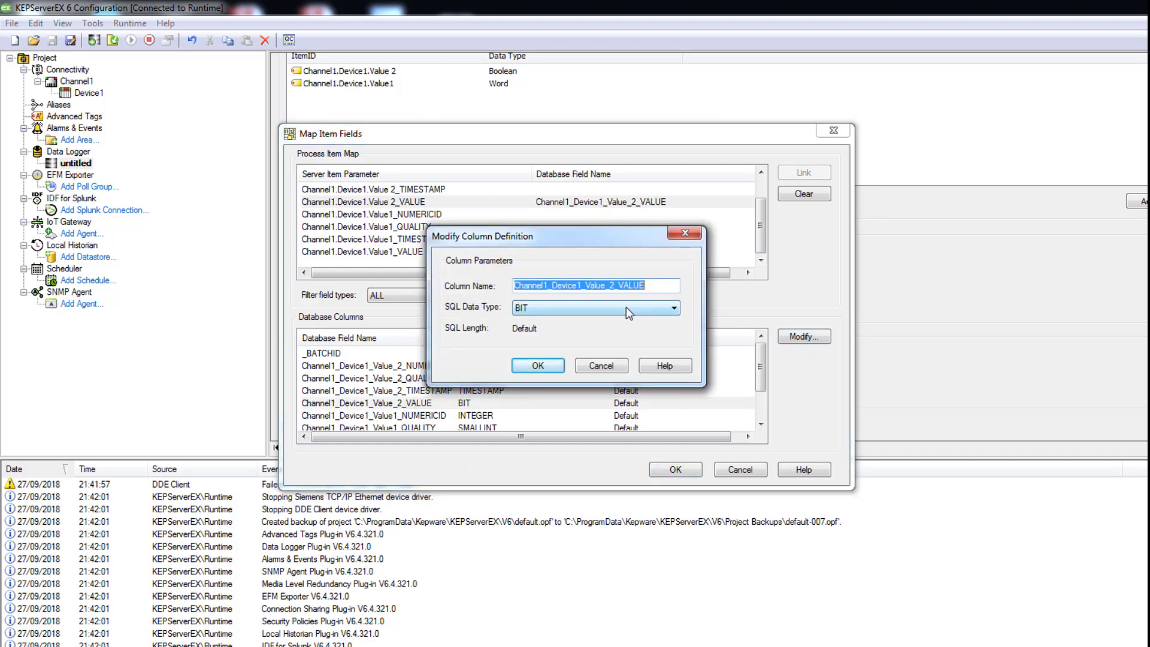
{"action": "type", "text": "Value"}
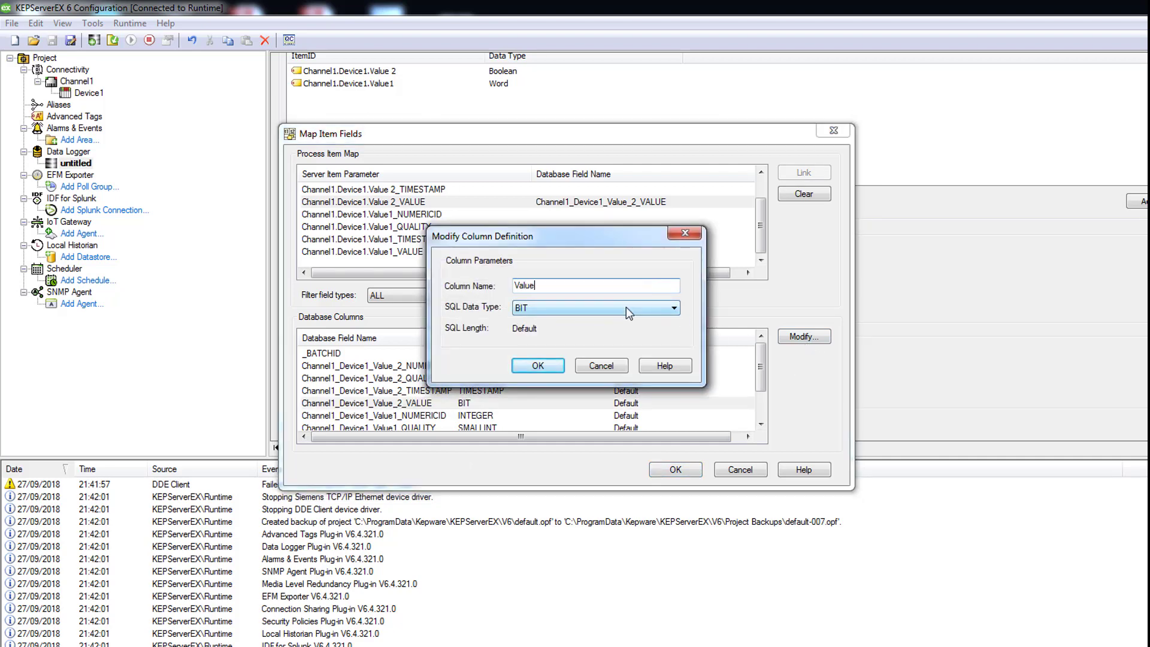
{"action": "type", "text": "1"}
{"action": "left_click", "coordinate": [555, 366]}
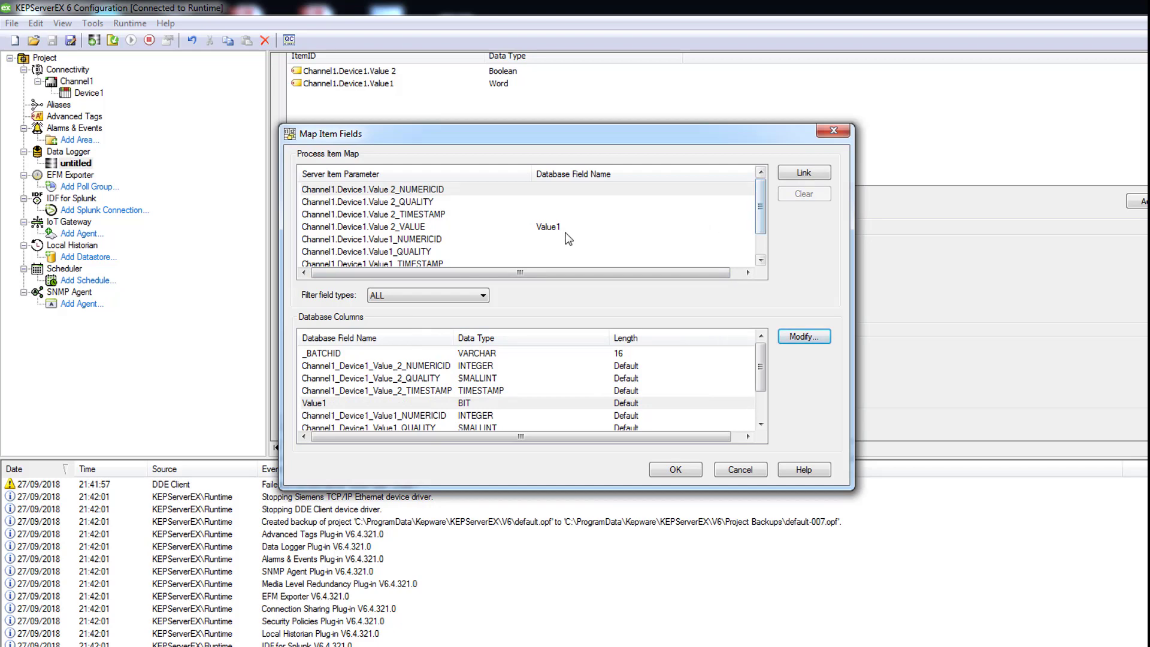
{"action": "left_click", "coordinate": [829, 341]}
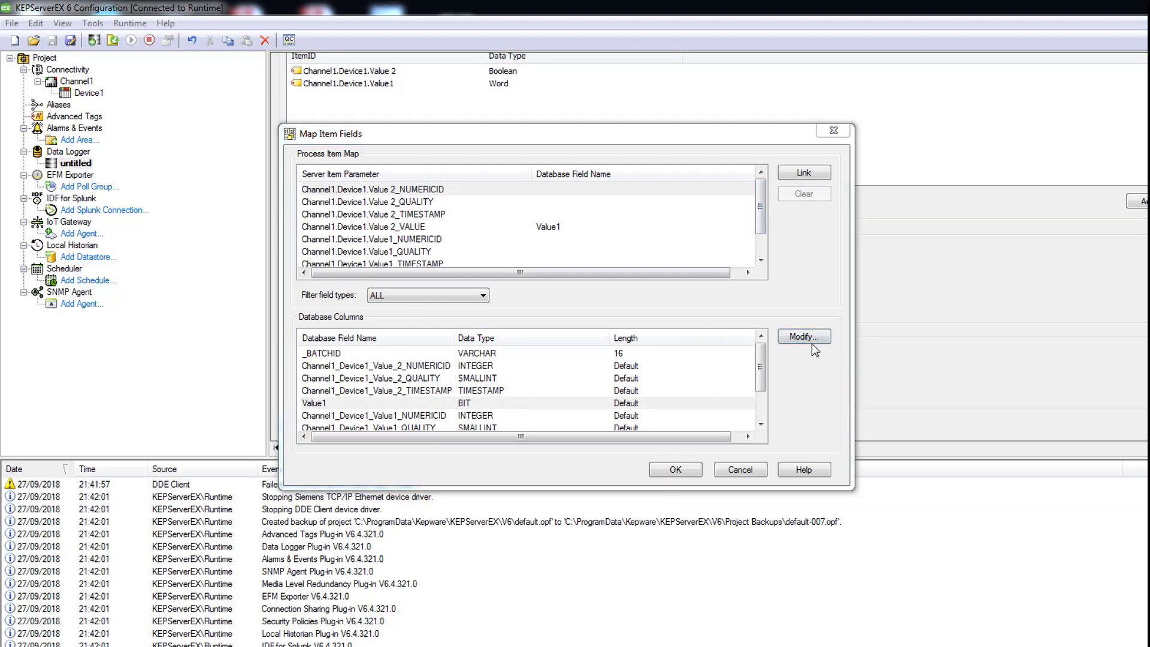
{"action": "left_click", "coordinate": [586, 280]}
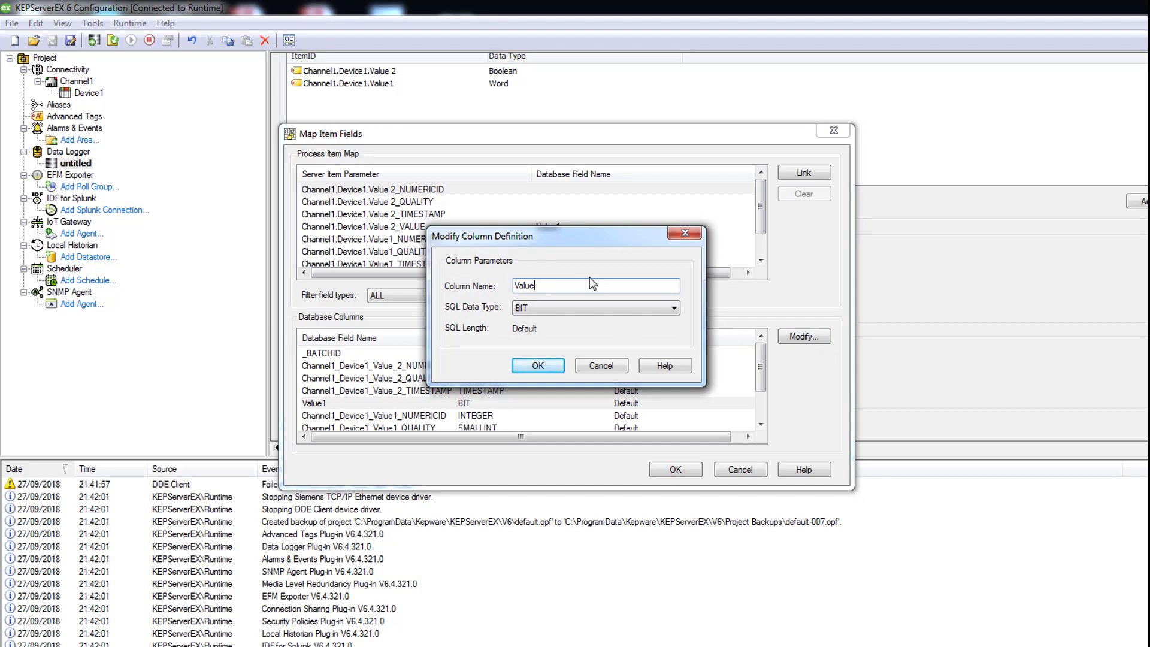
{"action": "key", "text": "BackSpace"}
{"action": "type", "text": "2"}
{"action": "key", "text": "Return"}
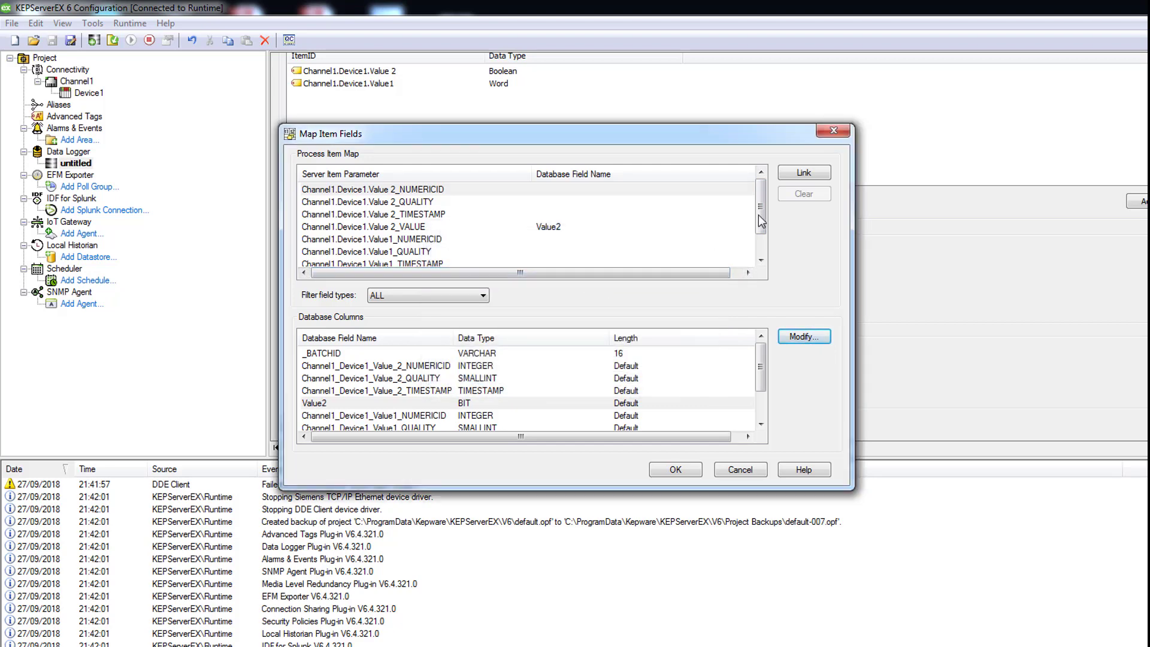
Rename the word tag's Channel1_Device1_Value1_VALUE column to 'Value 1'.
{"action": "scroll", "coordinate": [753, 233], "scroll_direction": "down", "scroll_amount": 1}
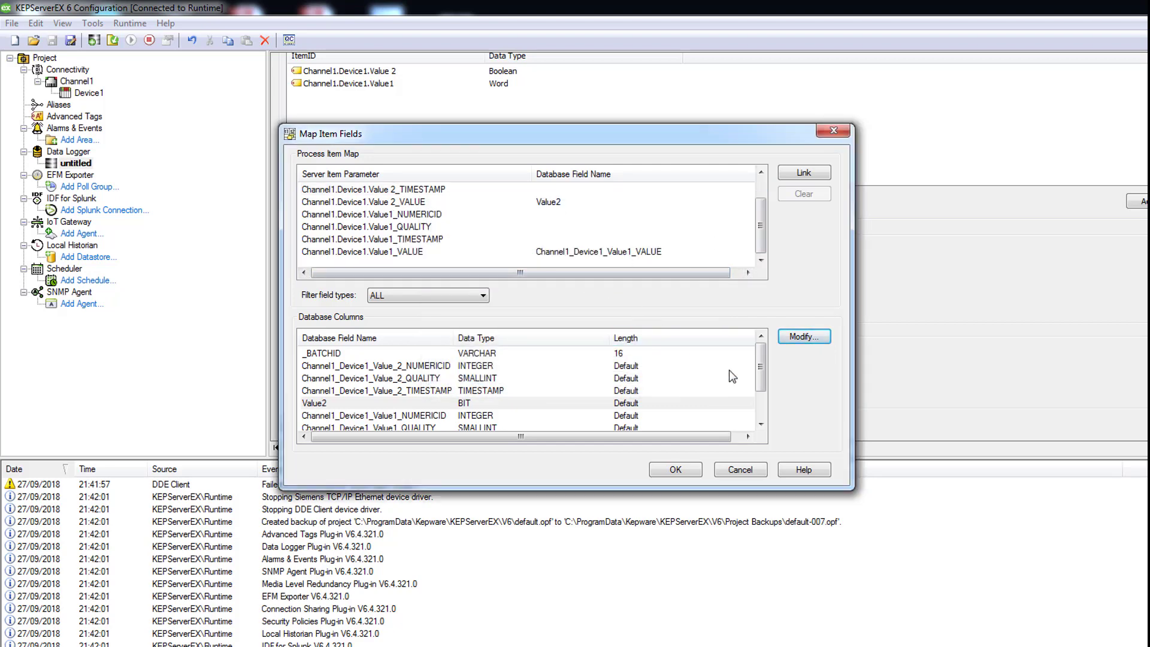
{"action": "left_click_drag", "start_coordinate": [761, 372], "coordinate": [758, 406]}
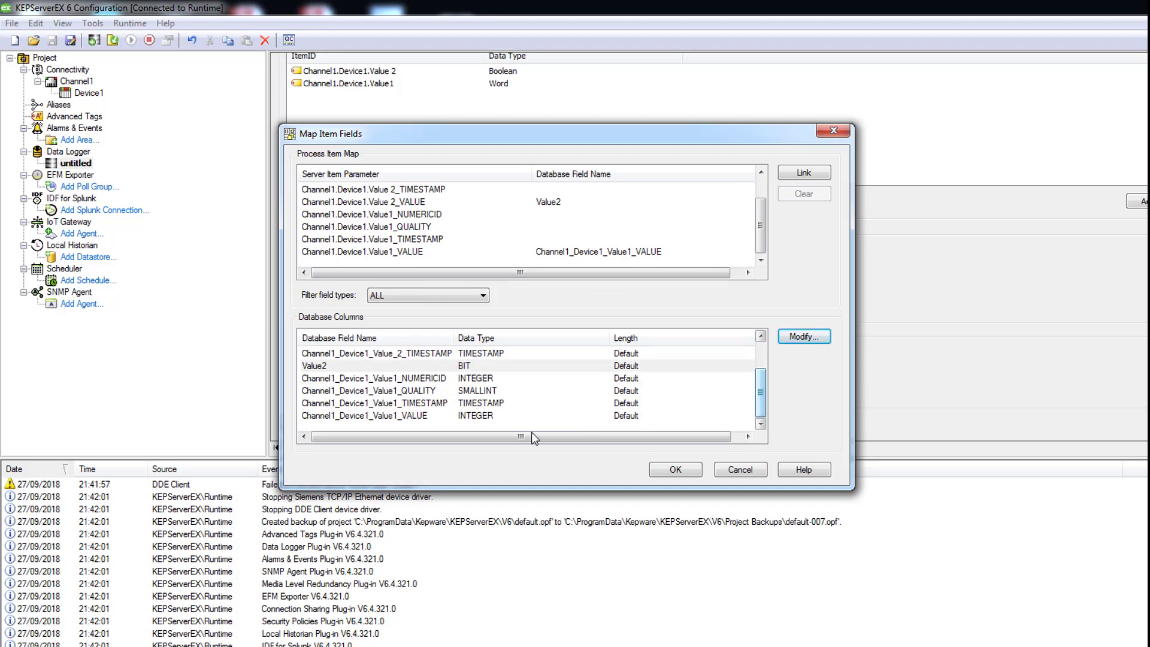
{"action": "left_click", "coordinate": [477, 416]}
{"action": "left_click", "coordinate": [786, 340]}
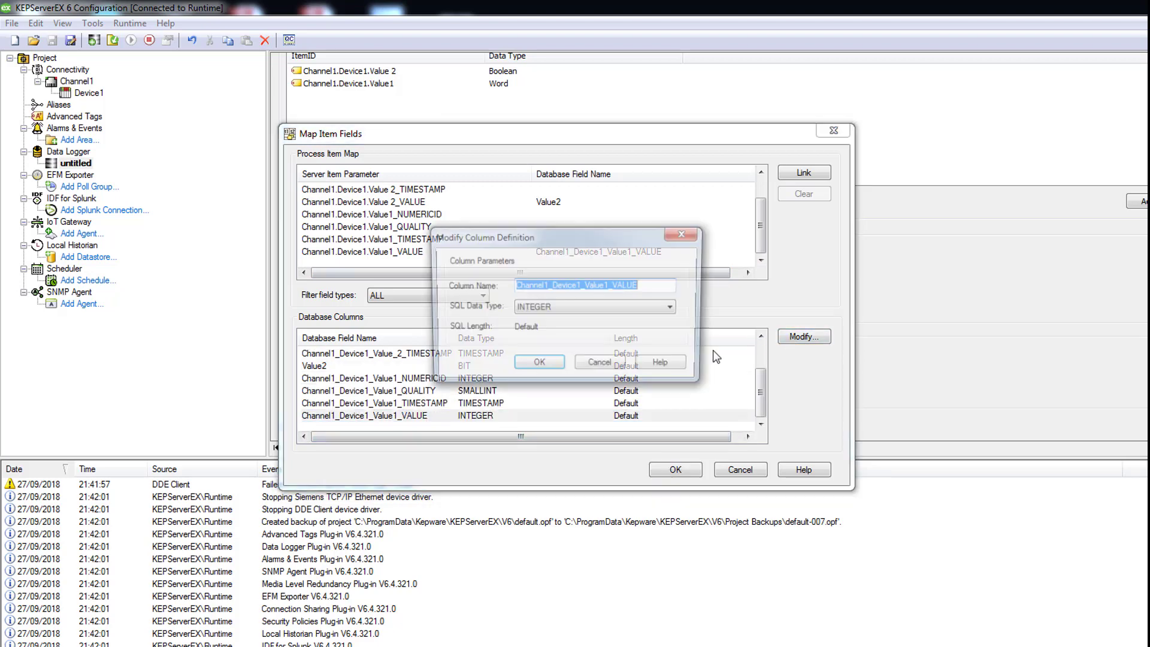
{"action": "type", "text": "Value"}
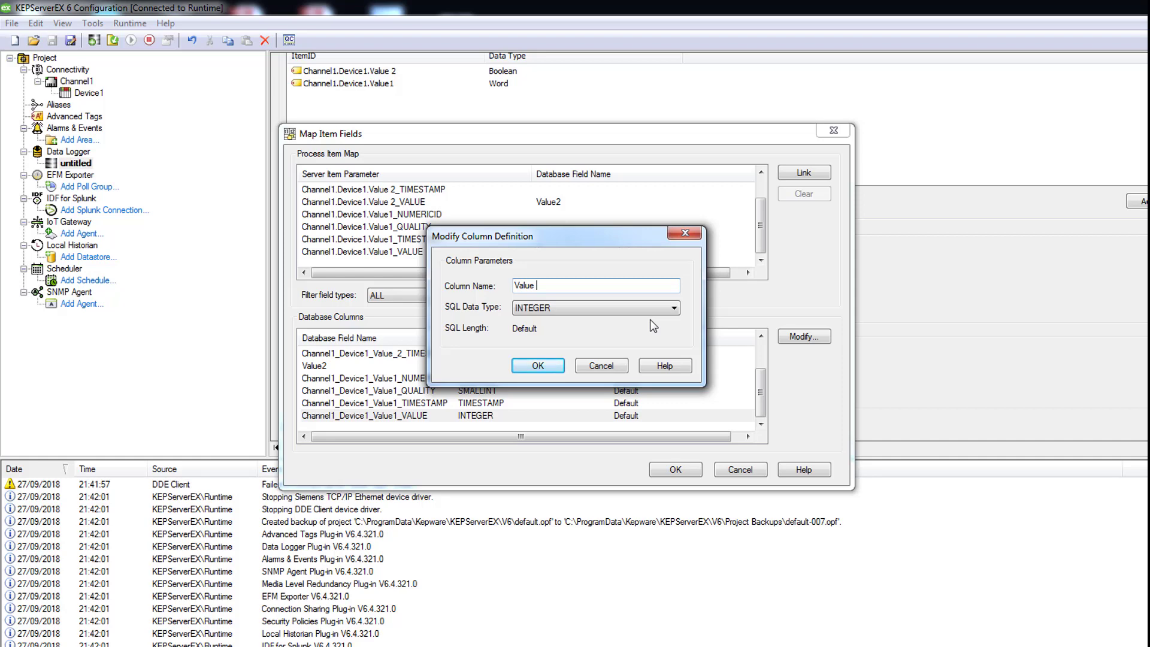
{"action": "type", "text": " 1"}
{"action": "left_click", "coordinate": [538, 365]}
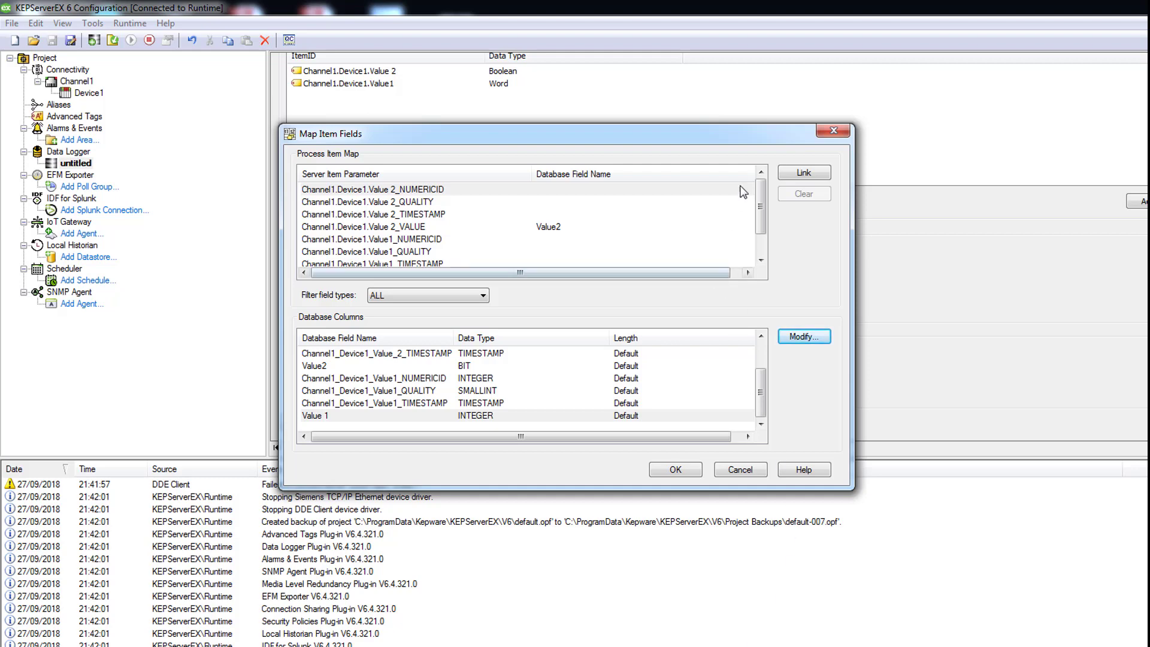
{"action": "left_click_drag", "start_coordinate": [759, 221], "coordinate": [759, 240]}
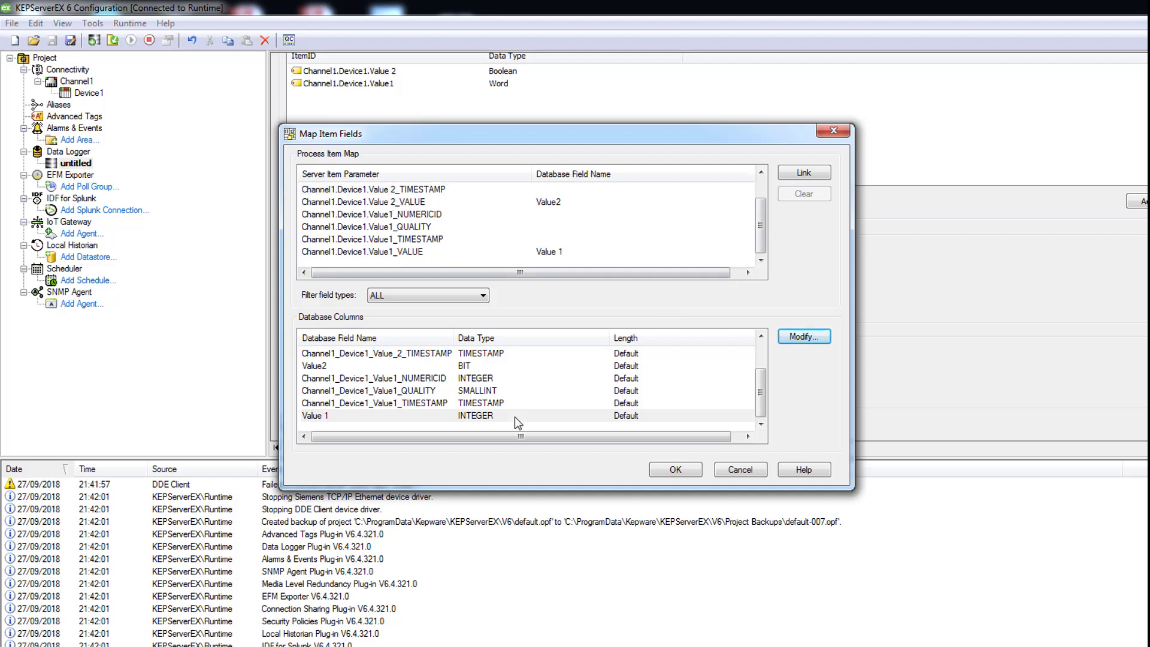
Open the Database31 Access database from the C:\Download C folder.
{"action": "key", "text": "super"}
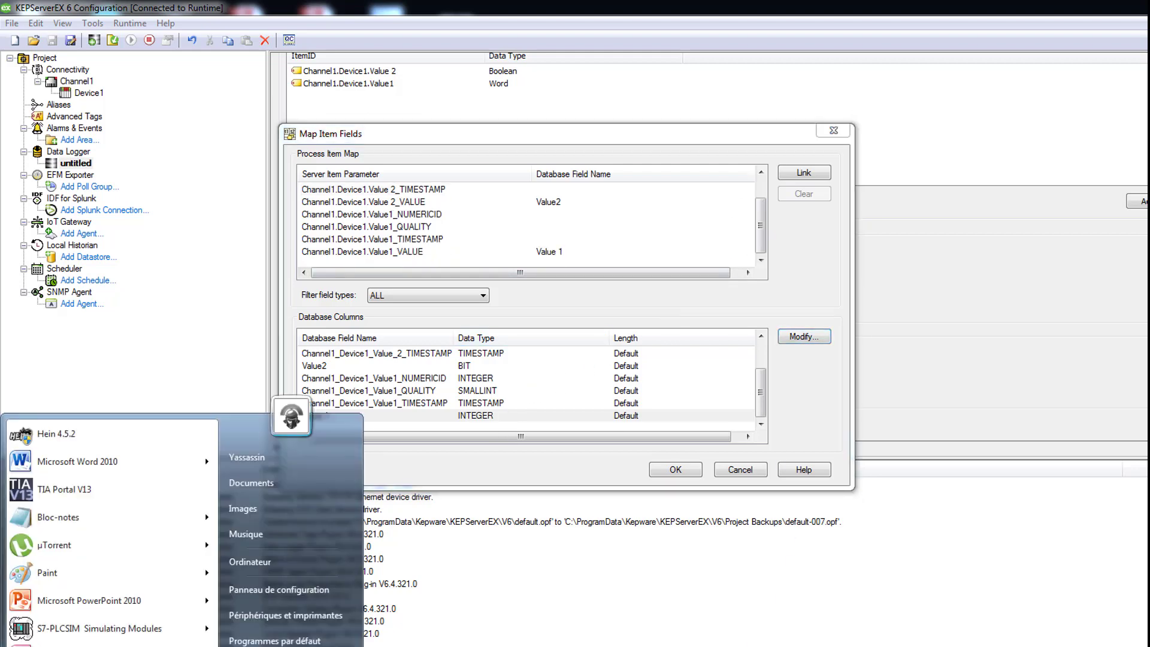
{"action": "key", "text": "Escape"}
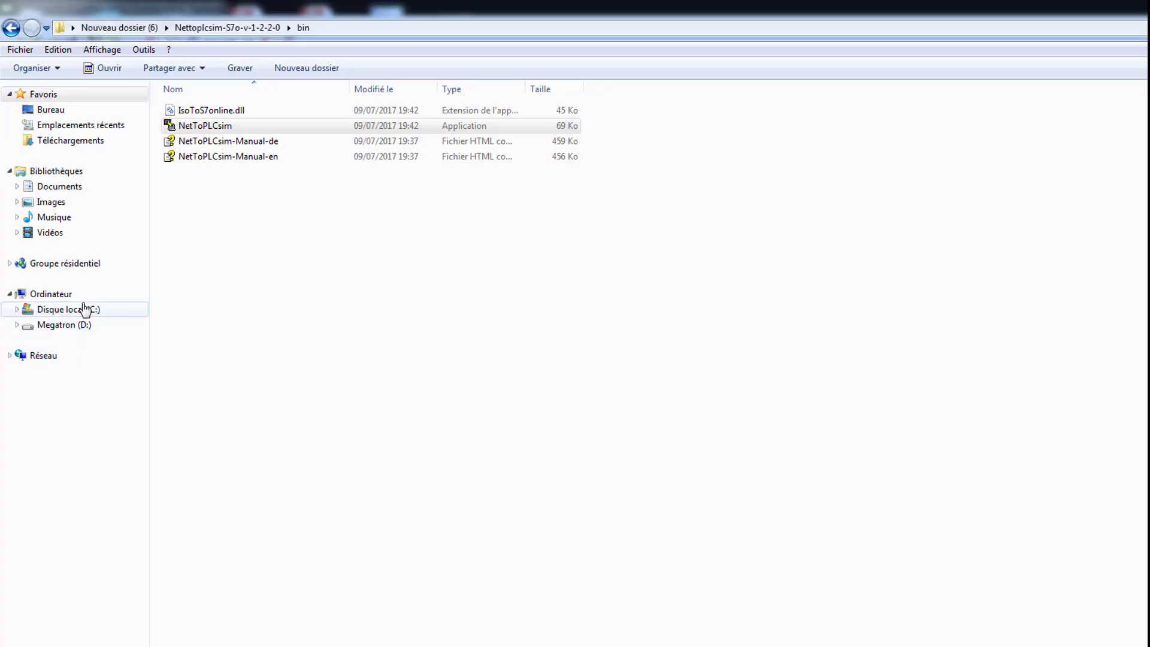
{"action": "left_click", "coordinate": [83, 309]}
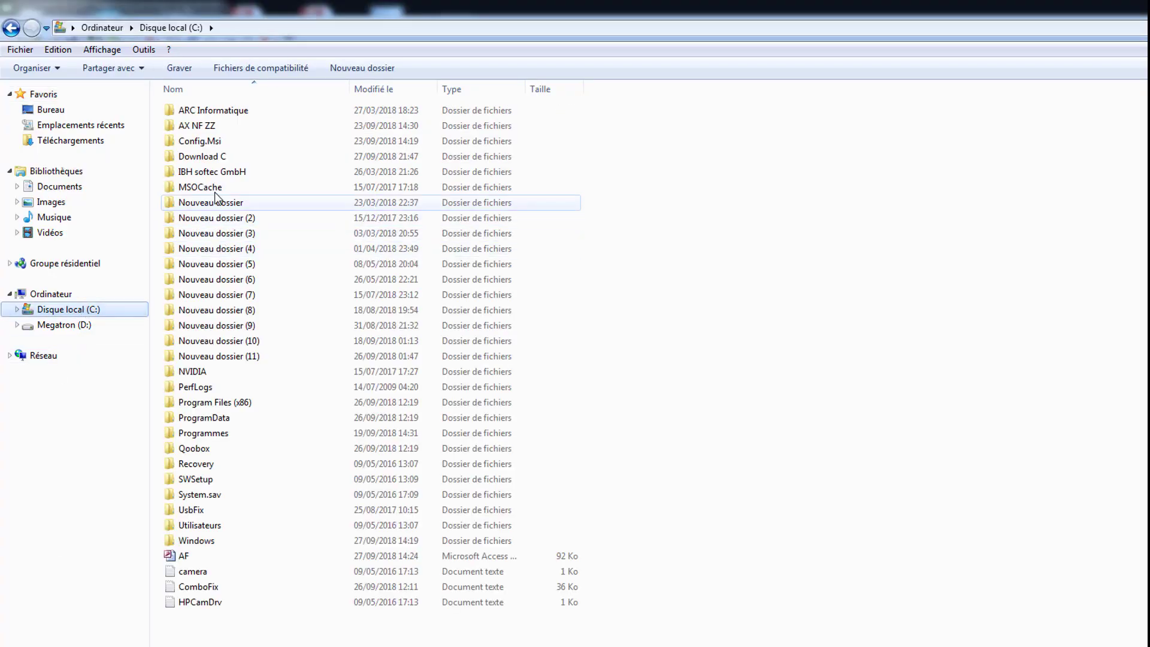
{"action": "left_click", "coordinate": [219, 155]}
{"action": "double_click", "coordinate": [220, 155]}
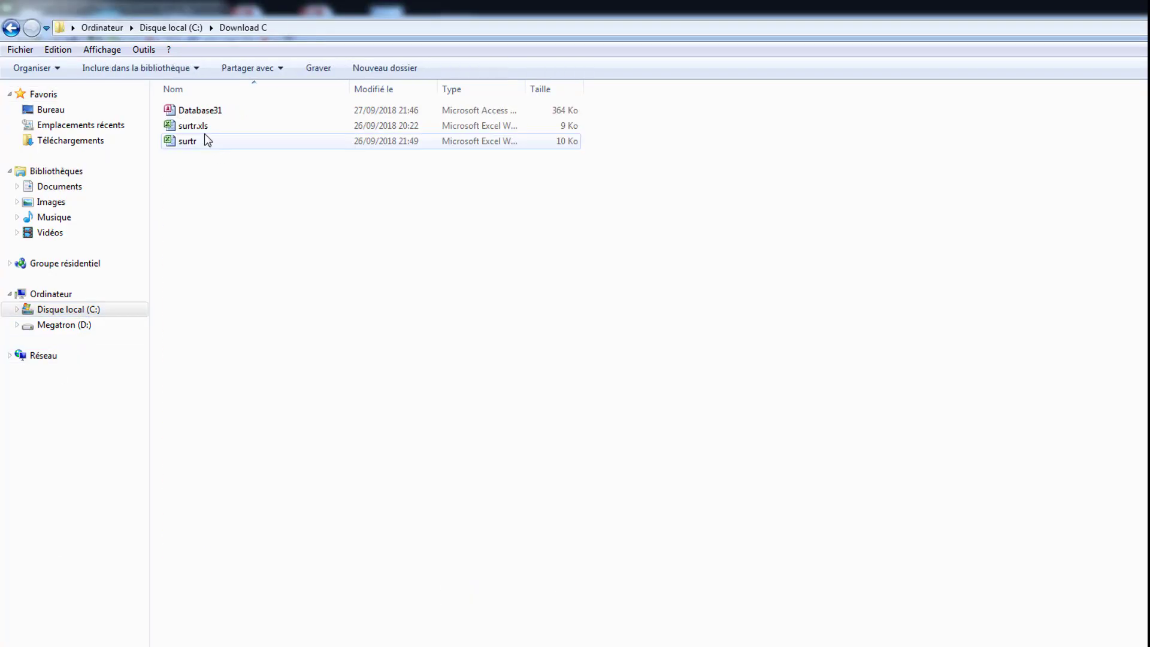
{"action": "double_click", "coordinate": [202, 111]}
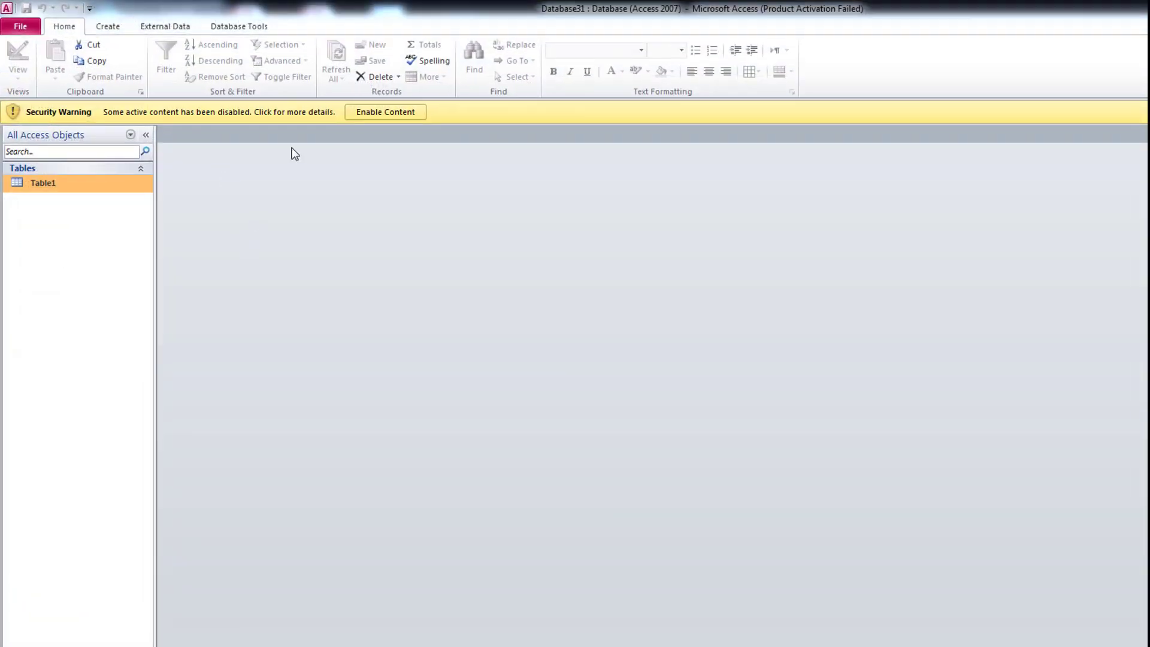
Dismiss the activation prompt, enable the database content and open Table1.
{"action": "left_click", "coordinate": [862, 524]}
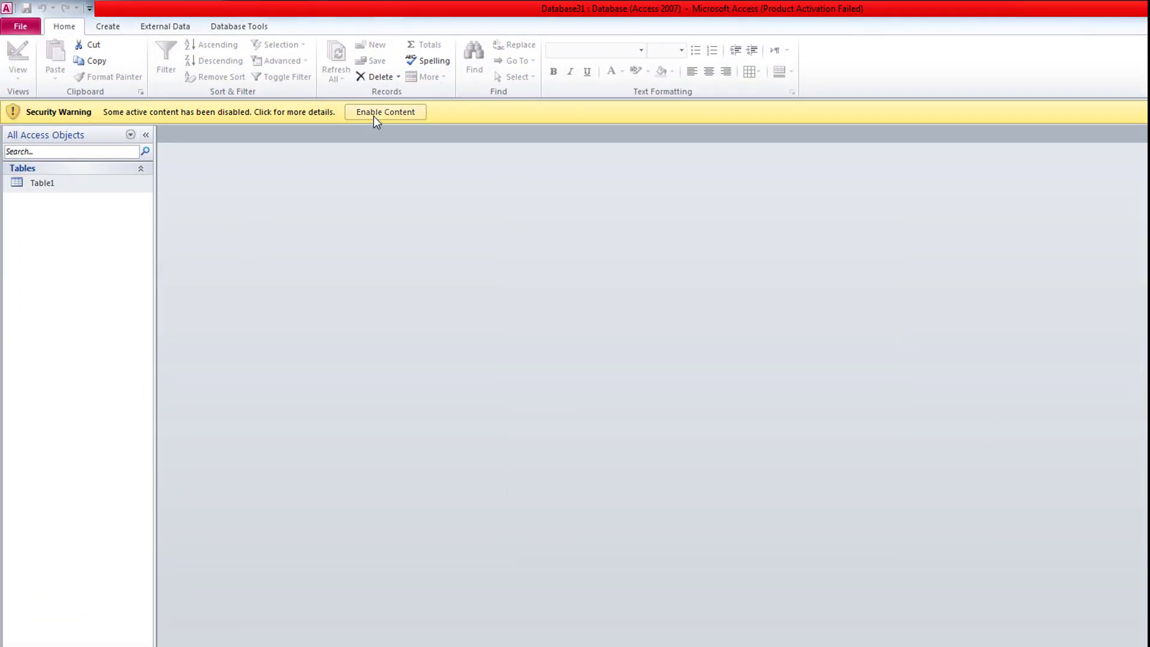
{"action": "left_click", "coordinate": [373, 117]}
{"action": "double_click", "coordinate": [35, 157]}
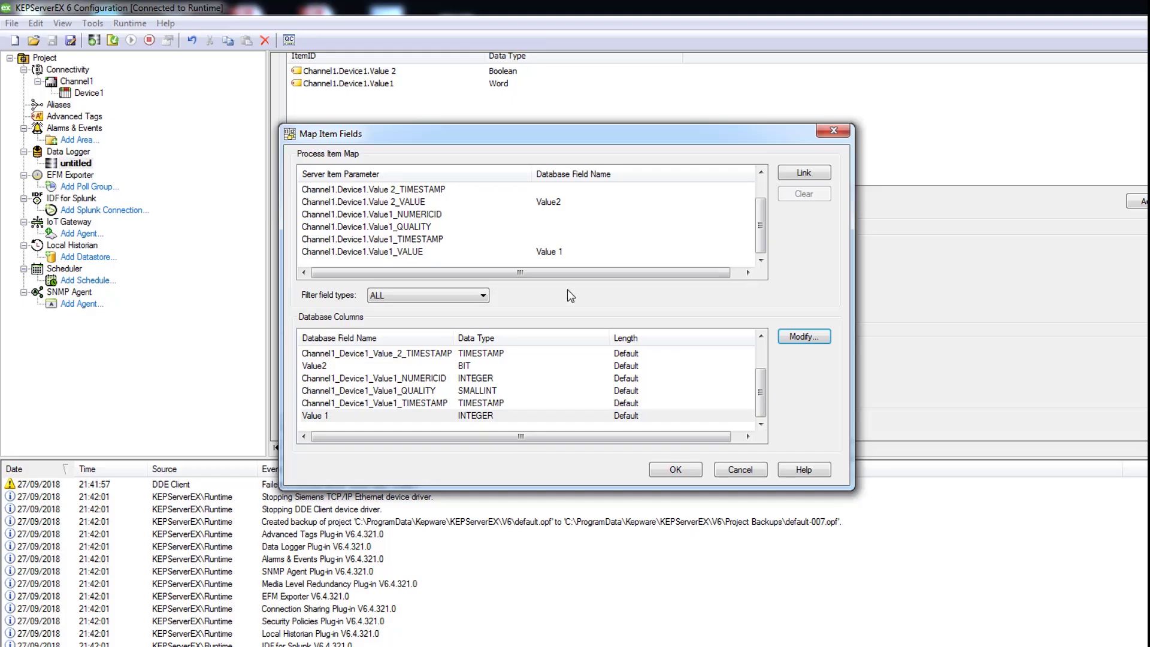
Rename the Value2 column to 'Value 2' and close the Map Item Fields dialog.
{"action": "left_click", "coordinate": [549, 203]}
{"action": "left_click", "coordinate": [514, 366]}
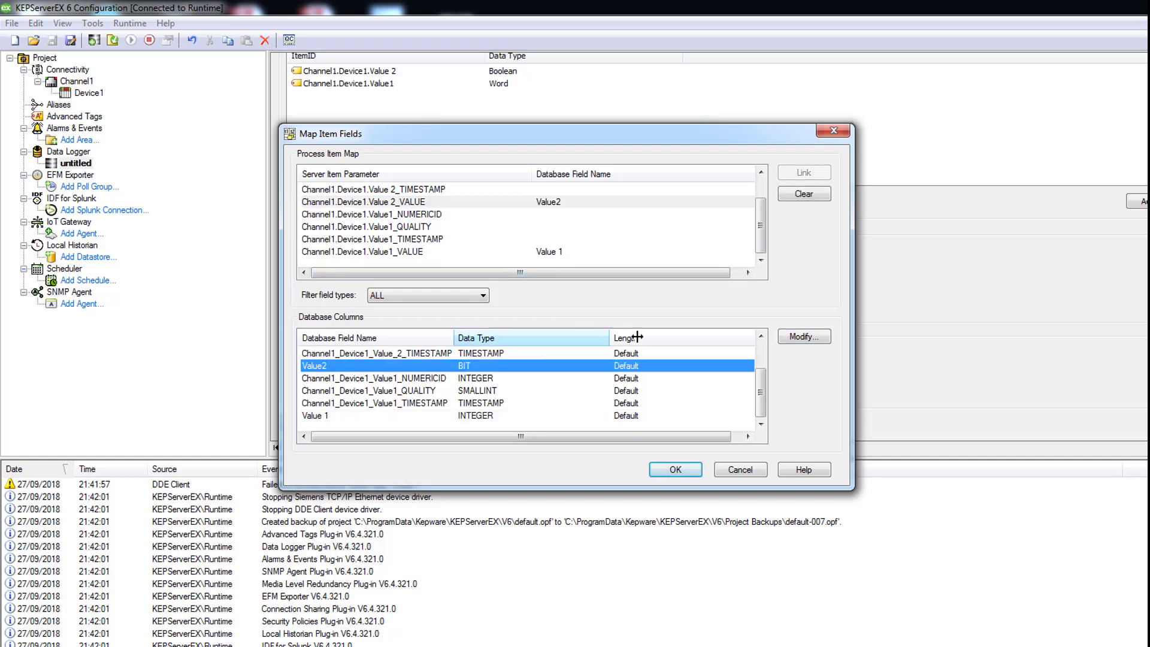
{"action": "left_click", "coordinate": [794, 338]}
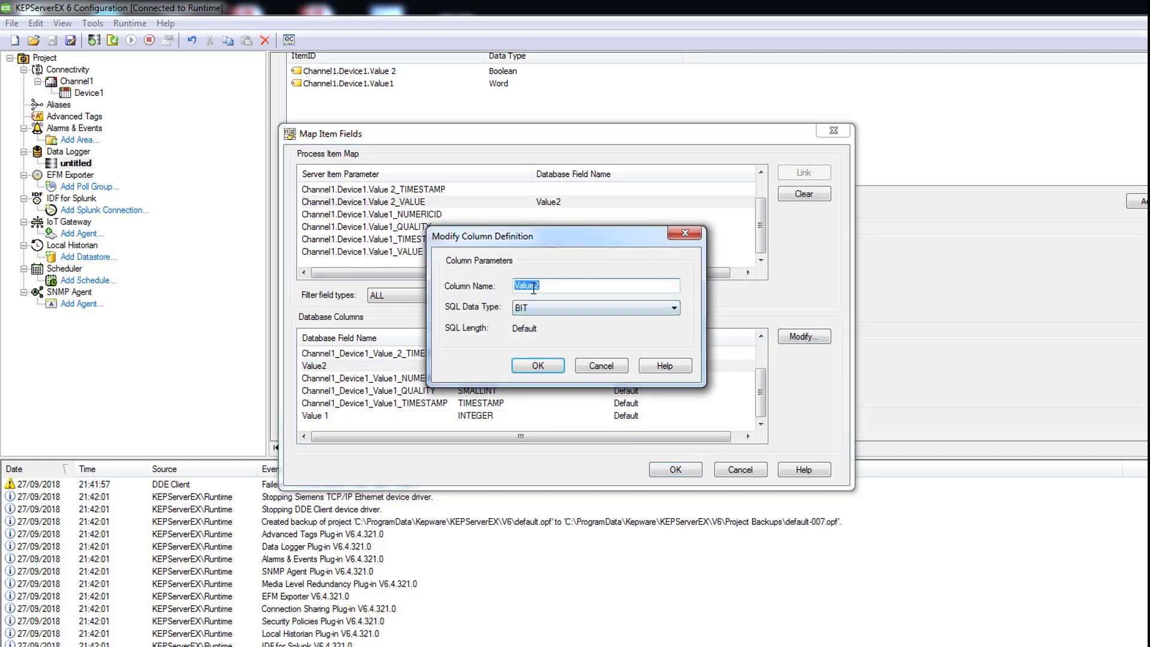
{"action": "left_click", "coordinate": [535, 286]}
{"action": "left_click", "coordinate": [542, 368]}
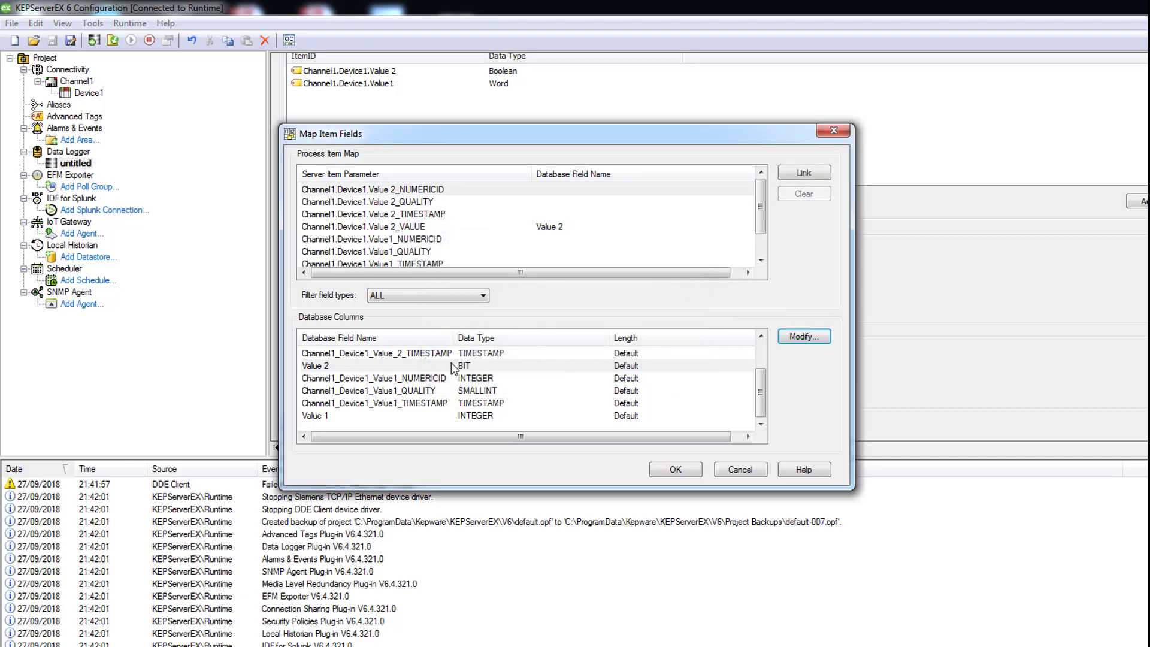
{"action": "left_click", "coordinate": [676, 467]}
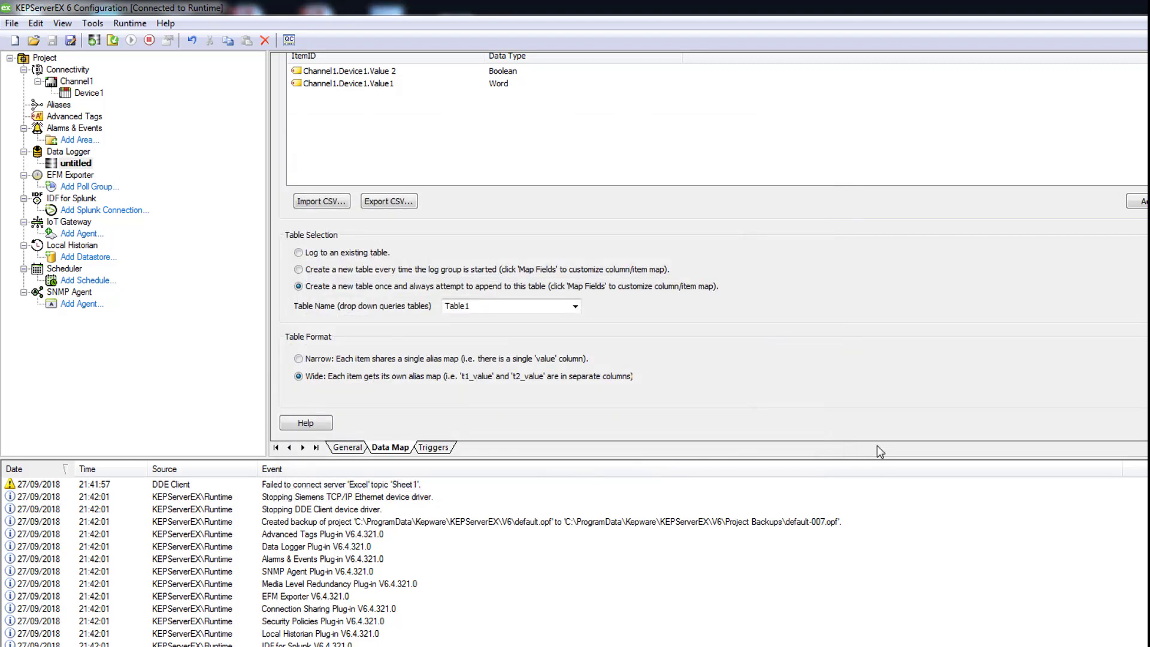
Apply the Surtr13 log group name, then disable the Surtr13 log group.
{"action": "left_click", "coordinate": [114, 45]}
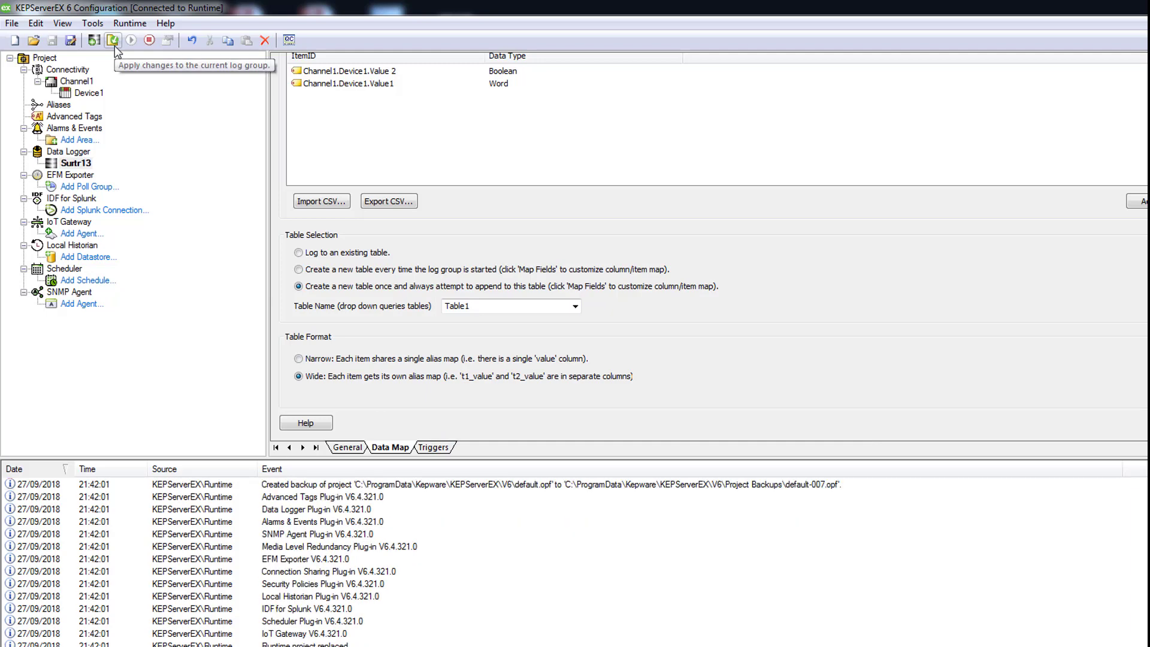
{"action": "left_click", "coordinate": [70, 164]}
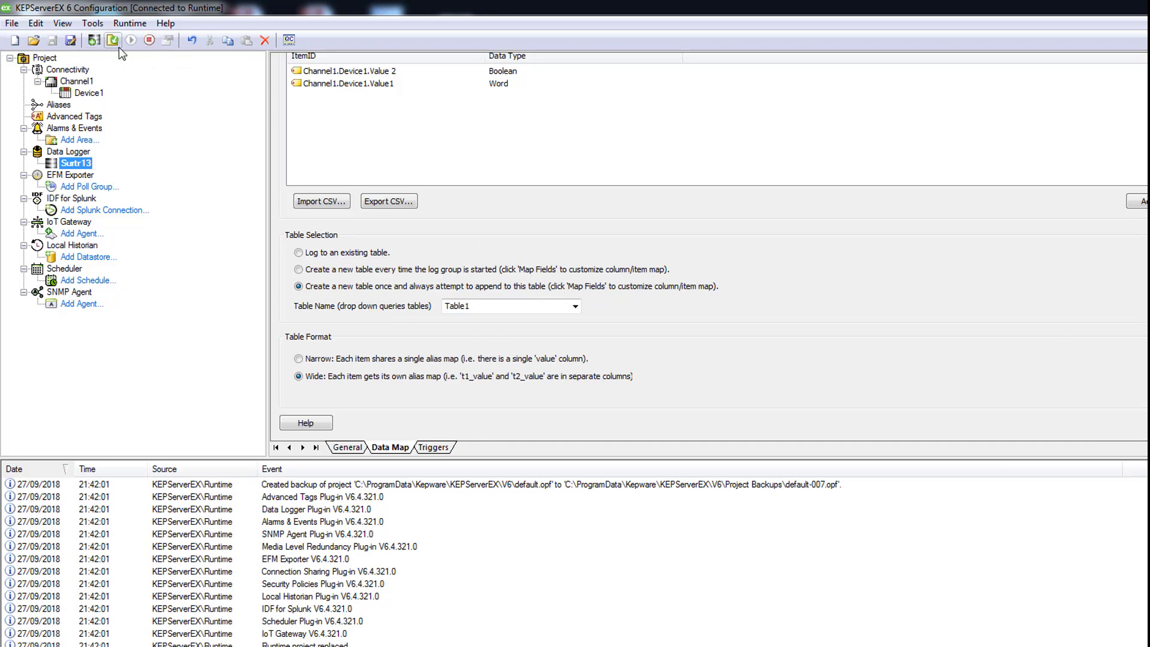
{"action": "left_click", "coordinate": [149, 40]}
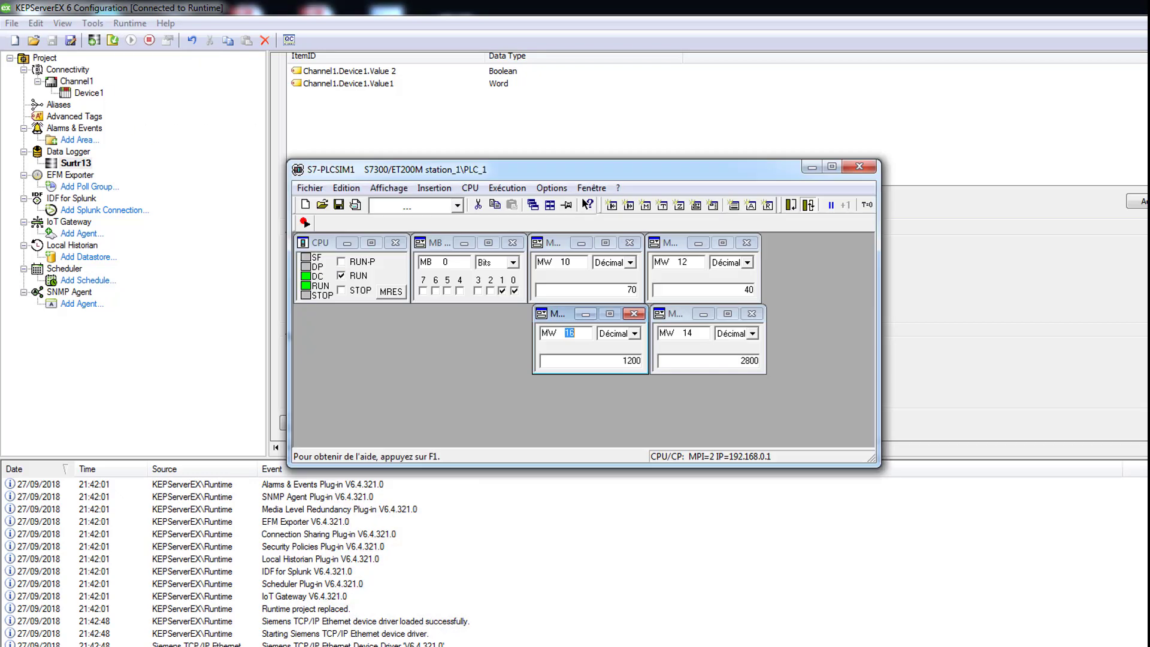
Clear MB 0 bit 0, change MW 16 from 1200 to 777, and minimize PLCSIM.
{"action": "left_click_drag", "start_coordinate": [659, 155], "coordinate": [534, 73]}
{"action": "left_click", "coordinate": [383, 207]}
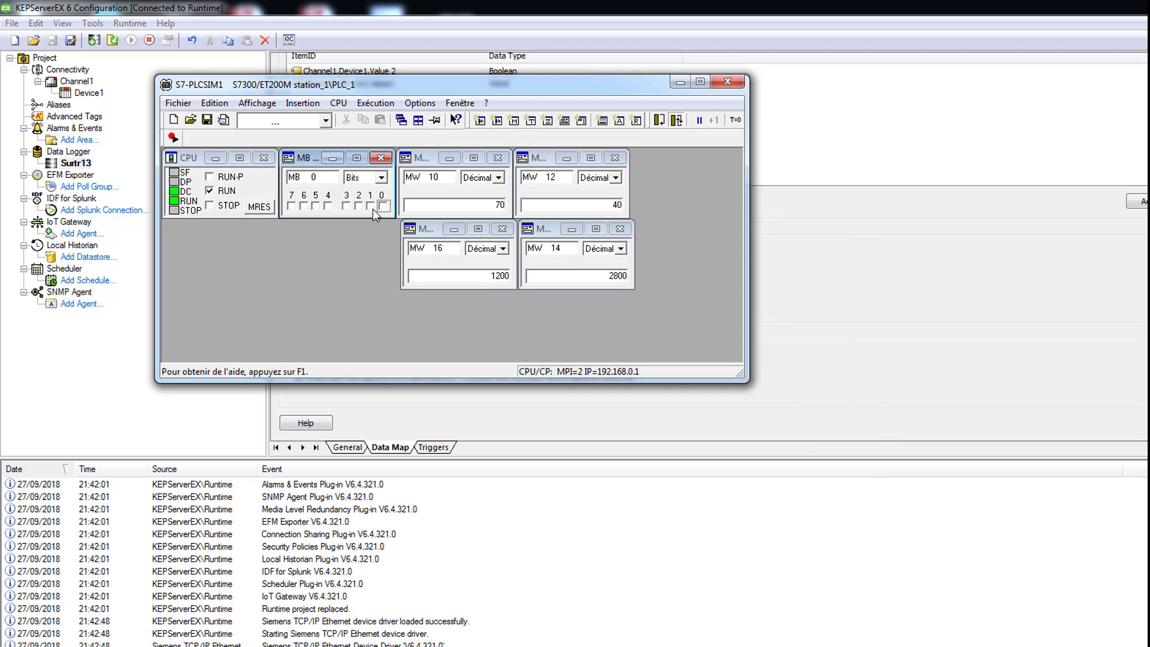
{"action": "left_click_drag", "start_coordinate": [465, 270], "coordinate": [513, 279]}
{"action": "type", "text": "500"}
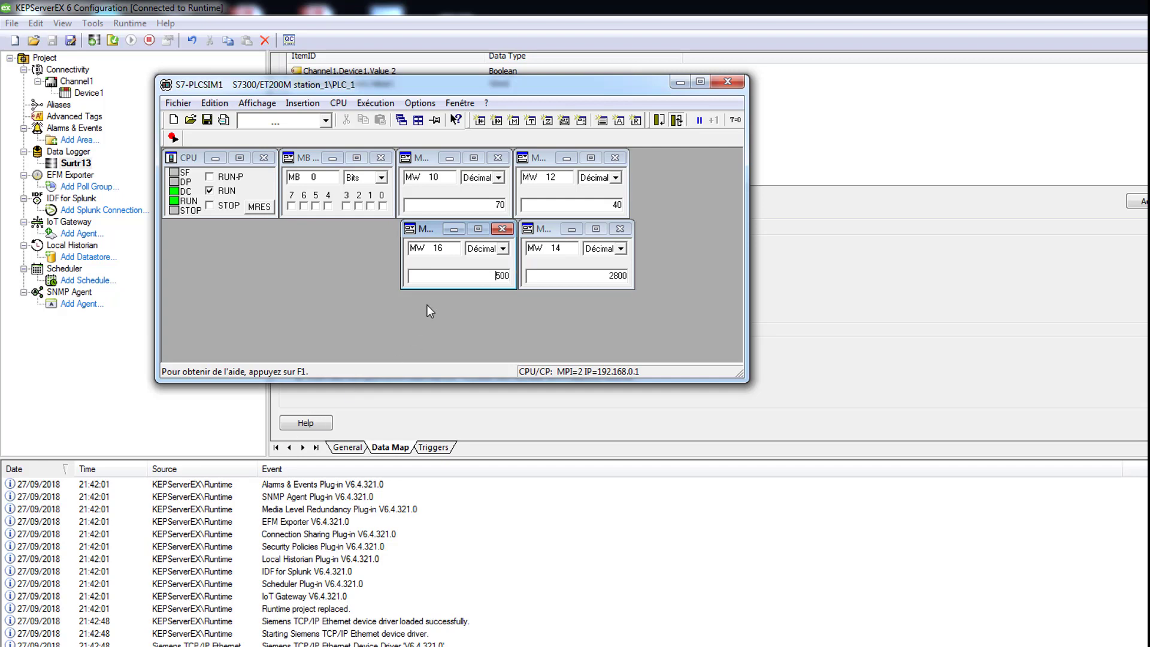
{"action": "double_click", "coordinate": [499, 276]}
{"action": "type", "text": "7"}
{"action": "left_click", "coordinate": [681, 81]}
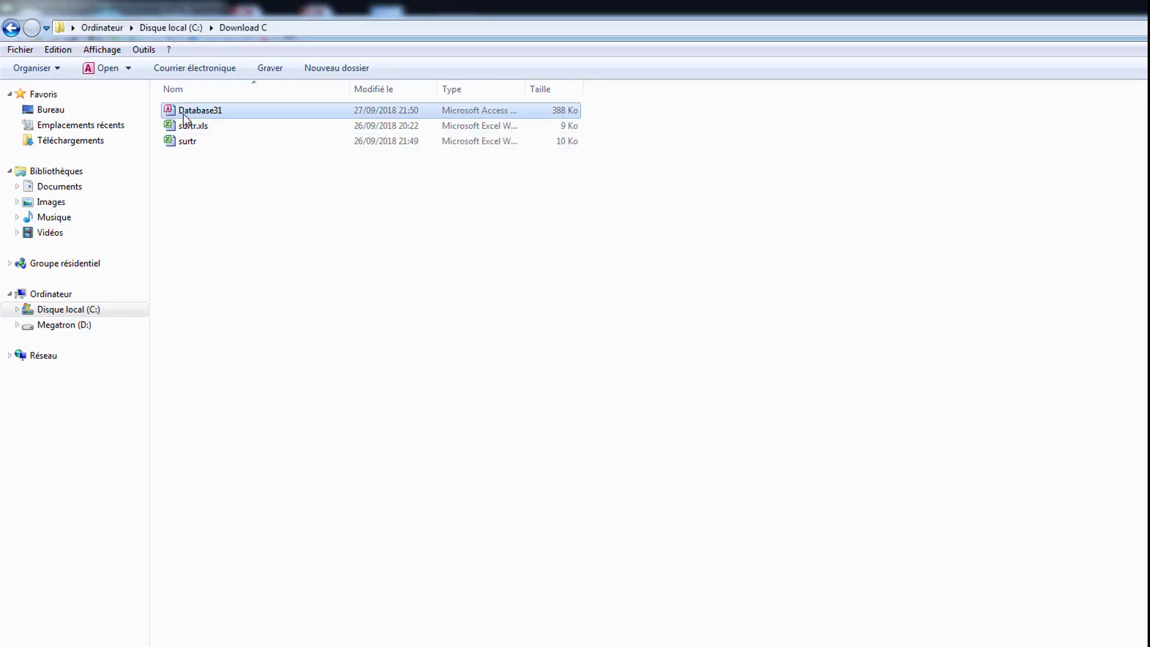
Open Database31 and its Table1 after dismissing the Office activation notice.
{"action": "double_click", "coordinate": [183, 114]}
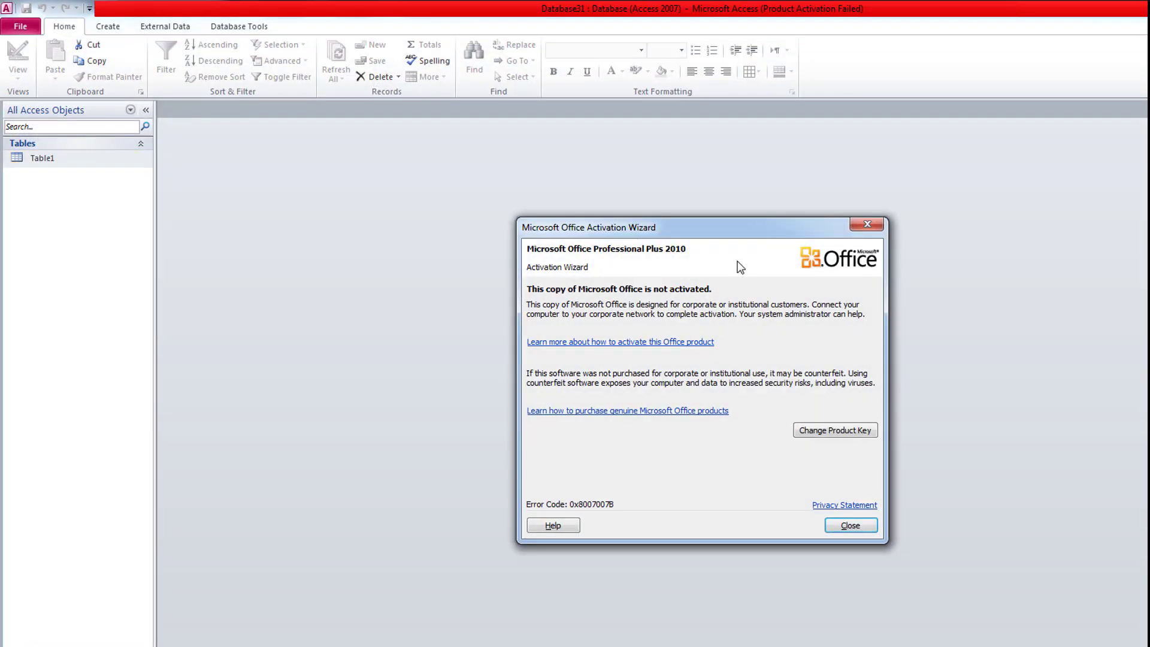
{"action": "left_click", "coordinate": [849, 524]}
{"action": "left_click", "coordinate": [33, 160]}
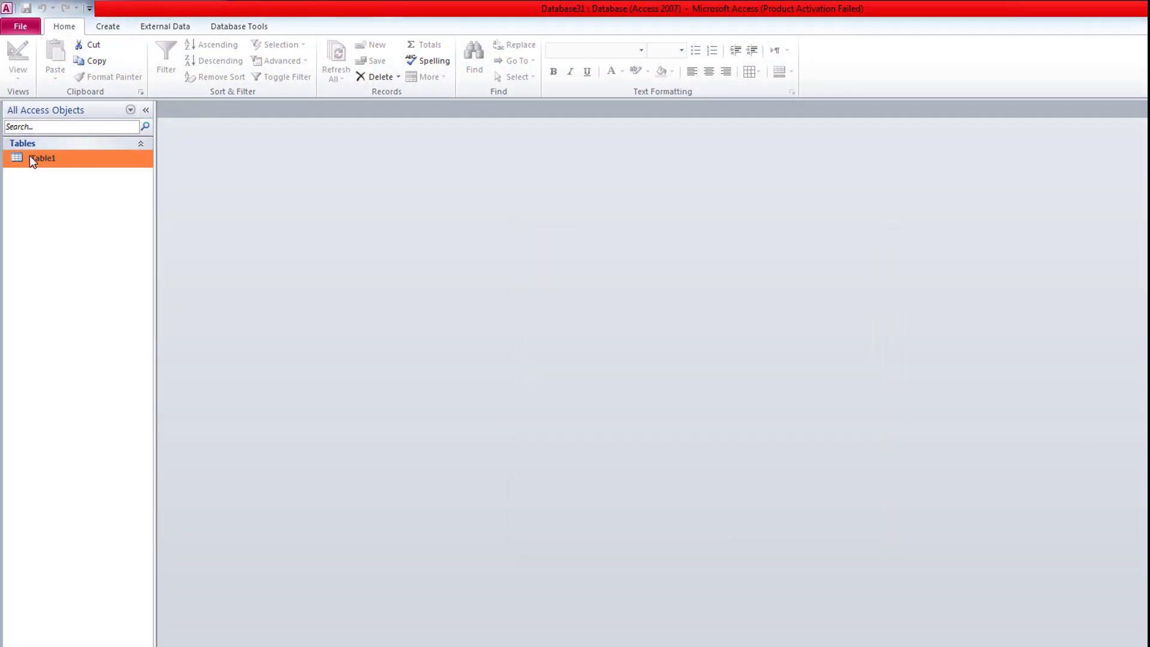
{"action": "double_click", "coordinate": [32, 158]}
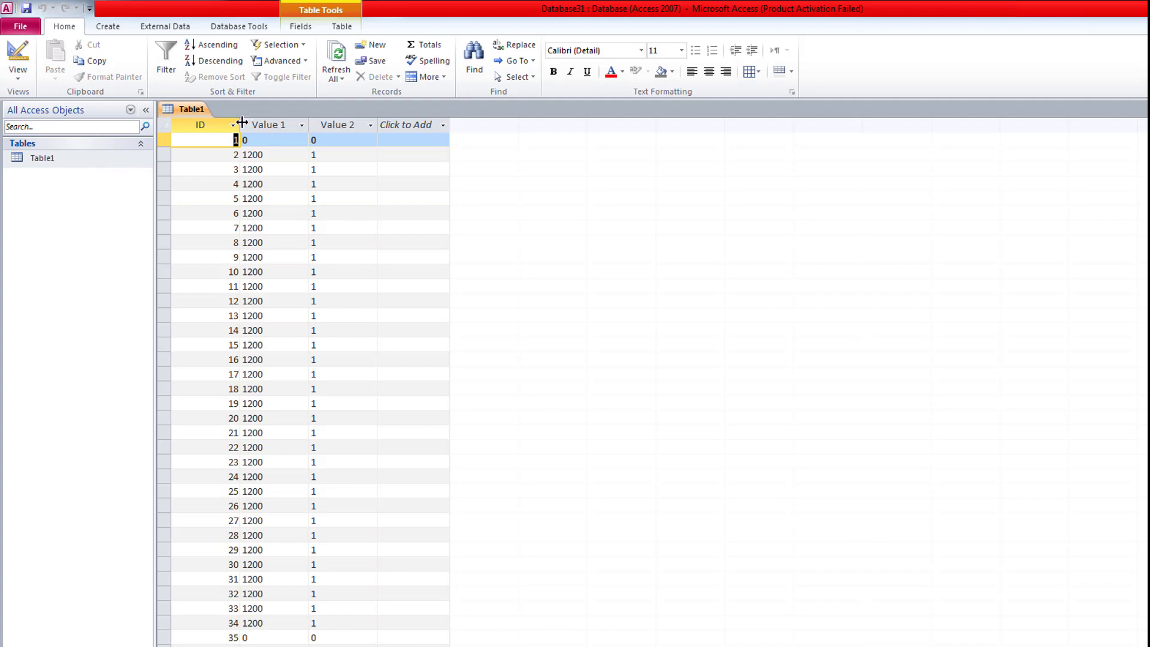
Sort Table1 by ID from largest to smallest, showing records up to ID 97.
{"action": "left_click", "coordinate": [234, 124]}
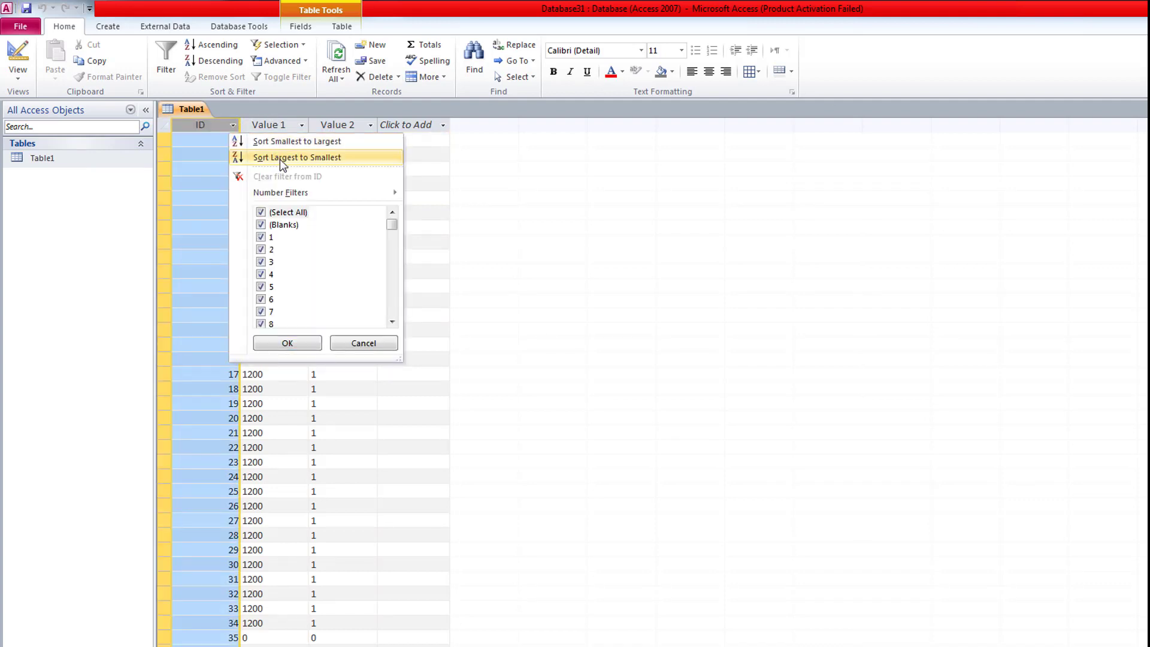
{"action": "left_click", "coordinate": [290, 161]}
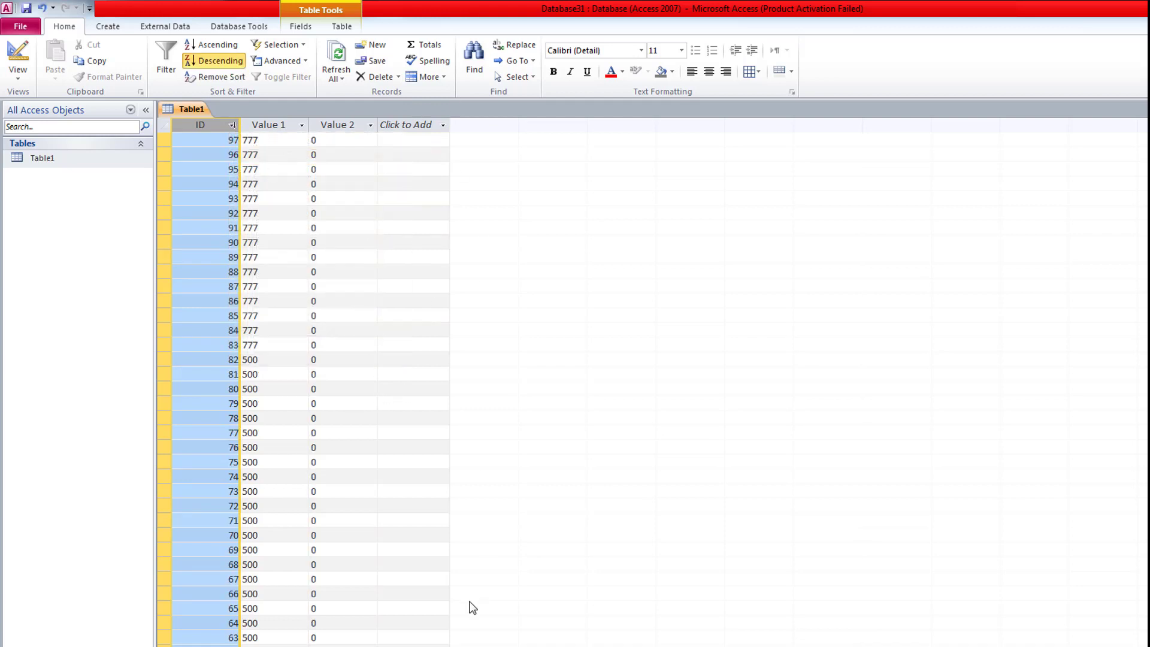
{"action": "scroll", "coordinate": [303, 389], "scroll_direction": "down", "scroll_amount": 20}
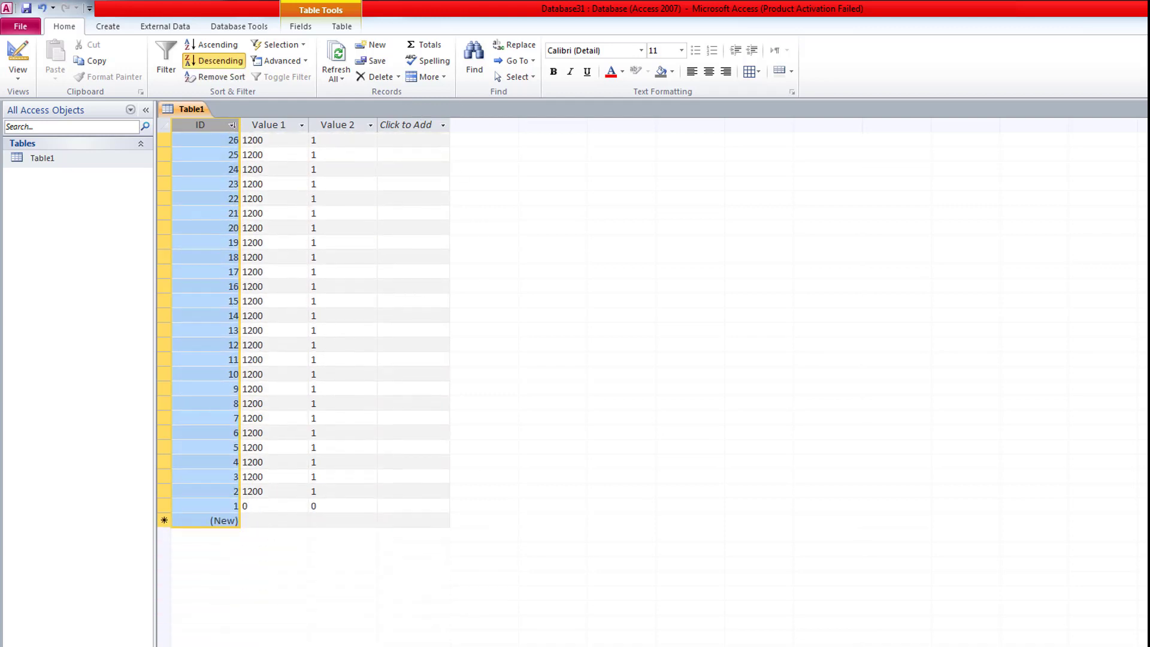
{"action": "scroll", "coordinate": [303, 389], "scroll_direction": "up", "scroll_amount": 20}
{"action": "scroll", "coordinate": [303, 390], "scroll_direction": "up", "scroll_amount": 2}
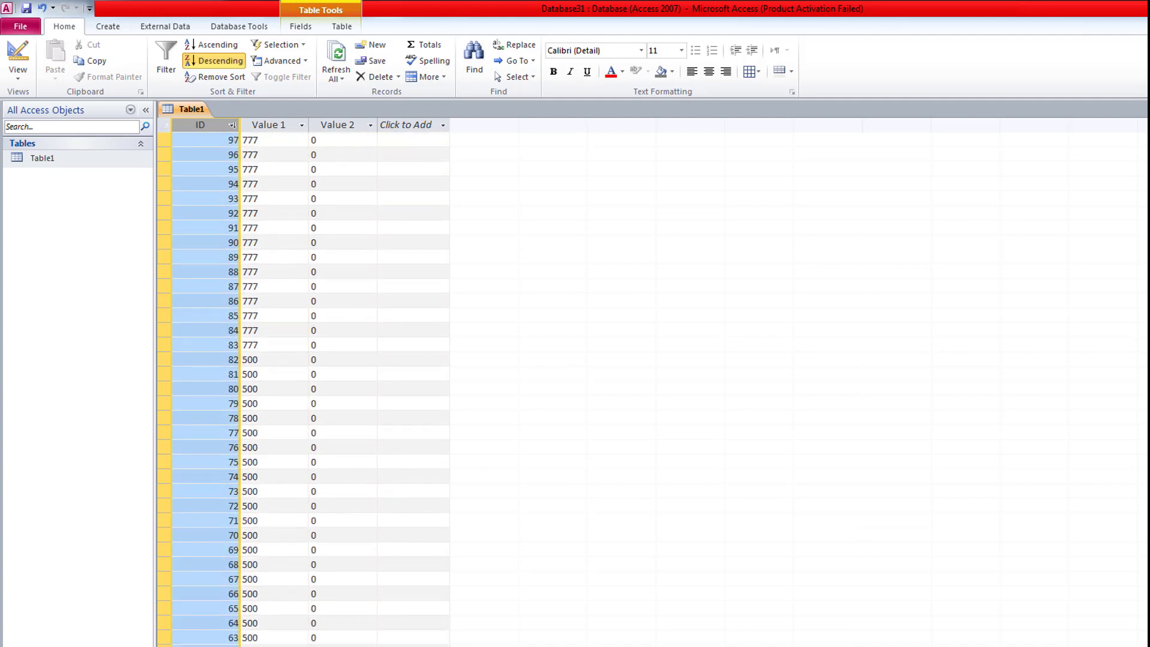
{"action": "key", "text": "alt+Tab"}
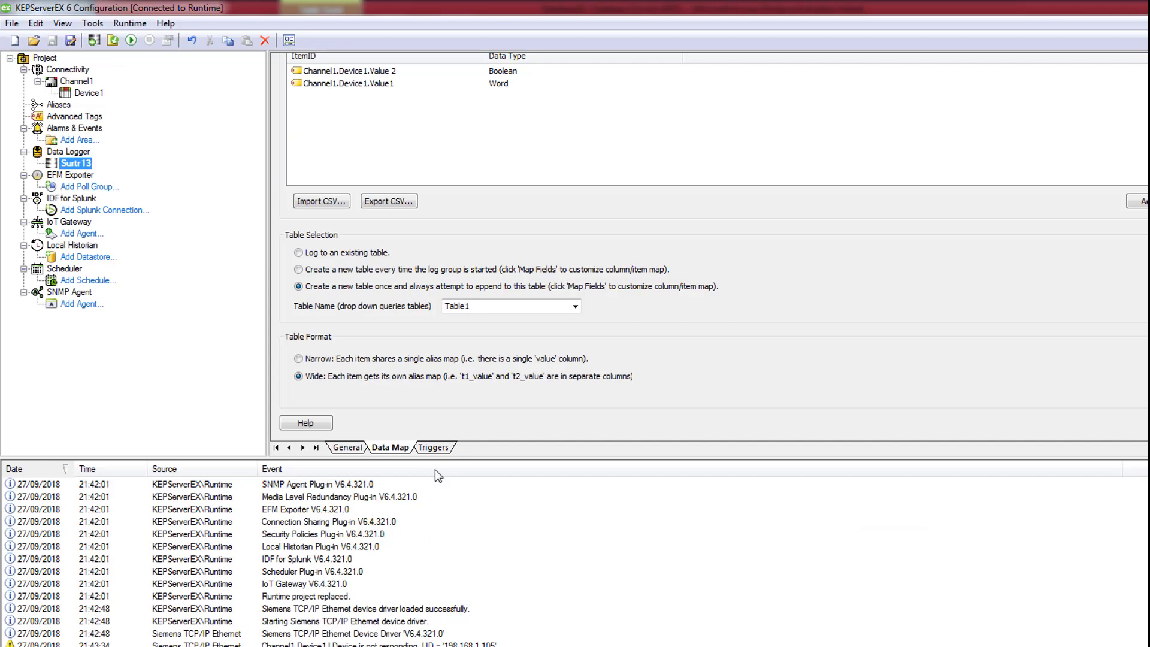
{"action": "left_click", "coordinate": [432, 448]}
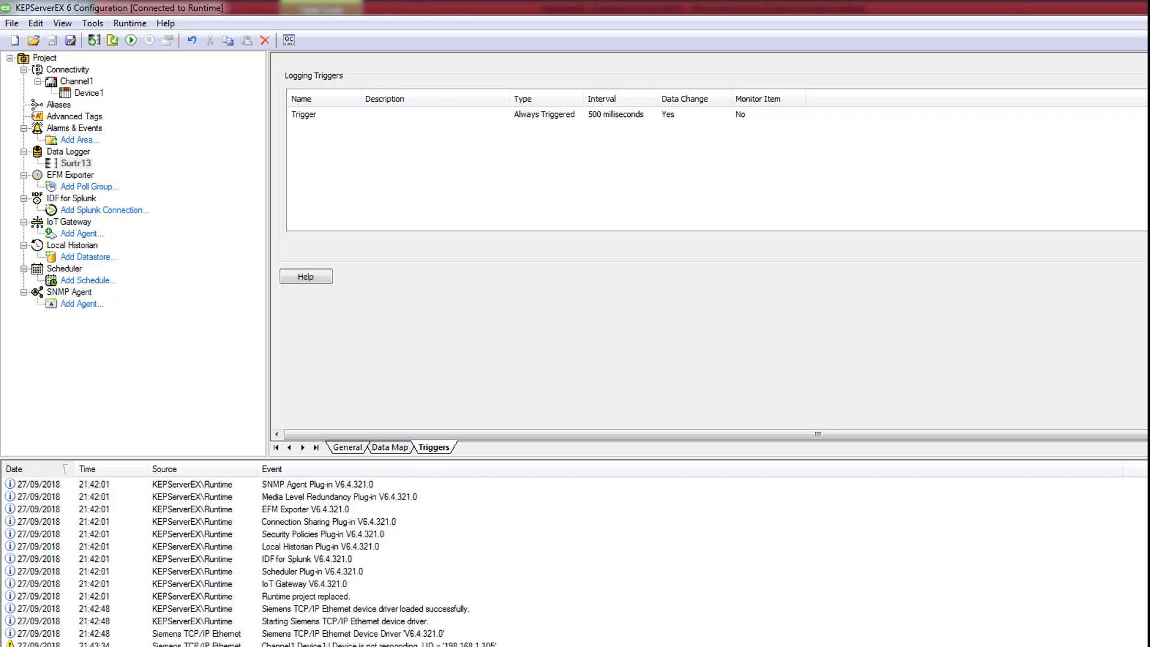
{"action": "key", "text": "alt+Tab"}
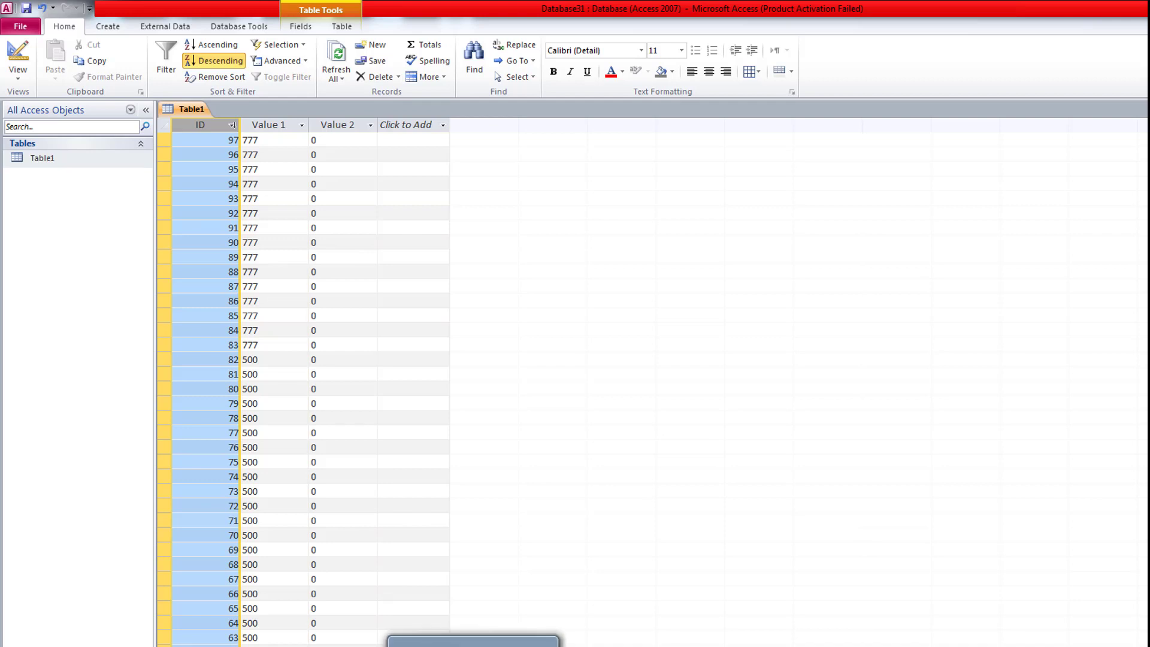
{"action": "left_click", "coordinate": [473, 642]}
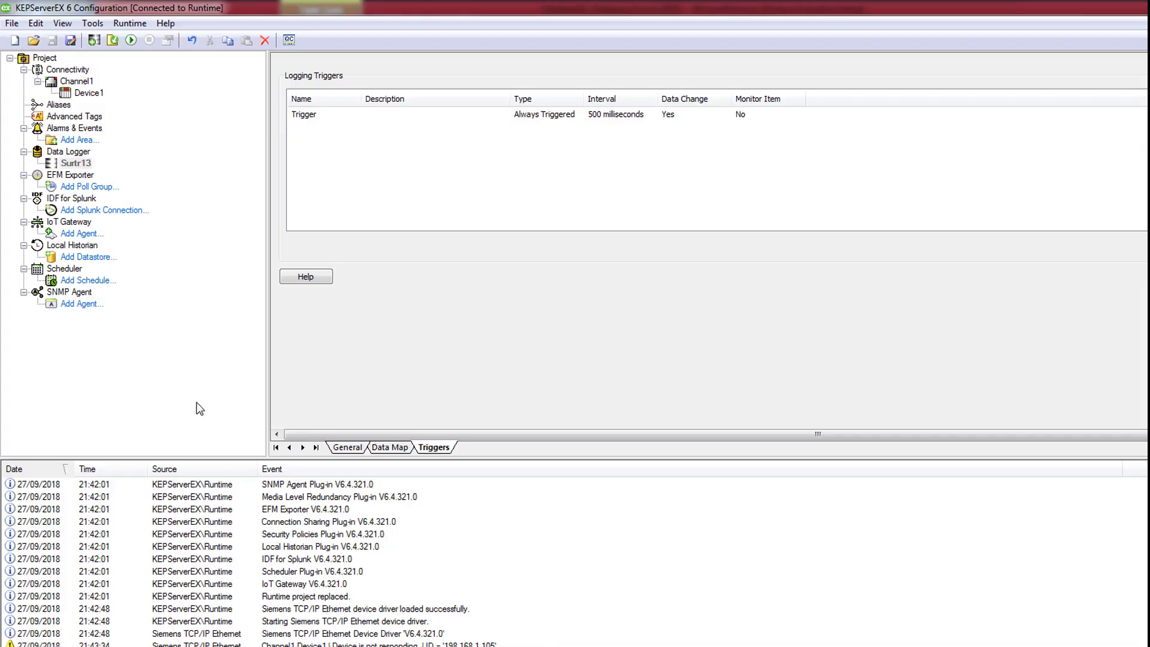
{"action": "left_click", "coordinate": [347, 447]}
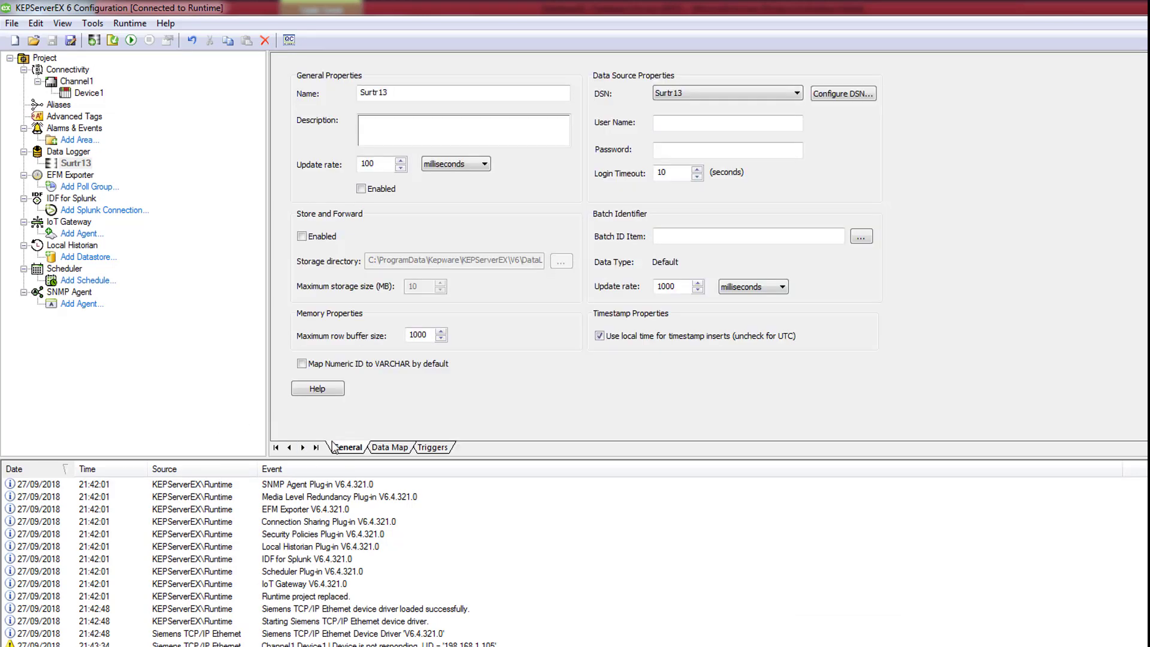
{"action": "left_click", "coordinate": [373, 448]}
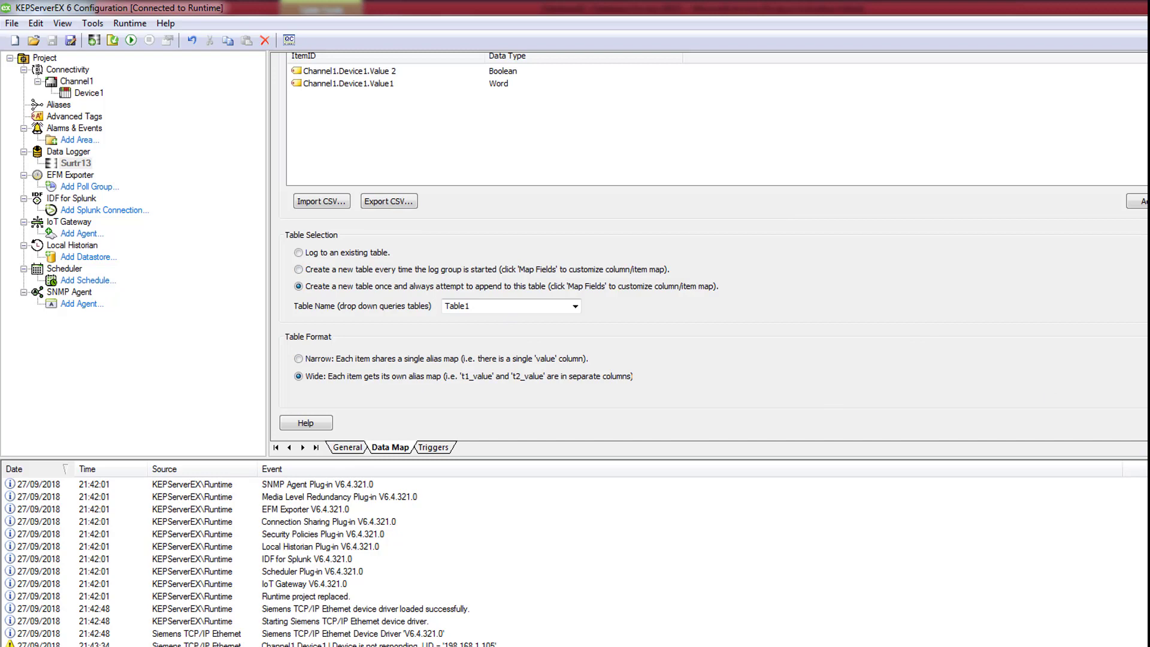
Open the Surtr13 Map Item Fields dialog to check Value 2_VALUE maps to Value 2.
{"action": "left_click", "coordinate": [1140, 202]}
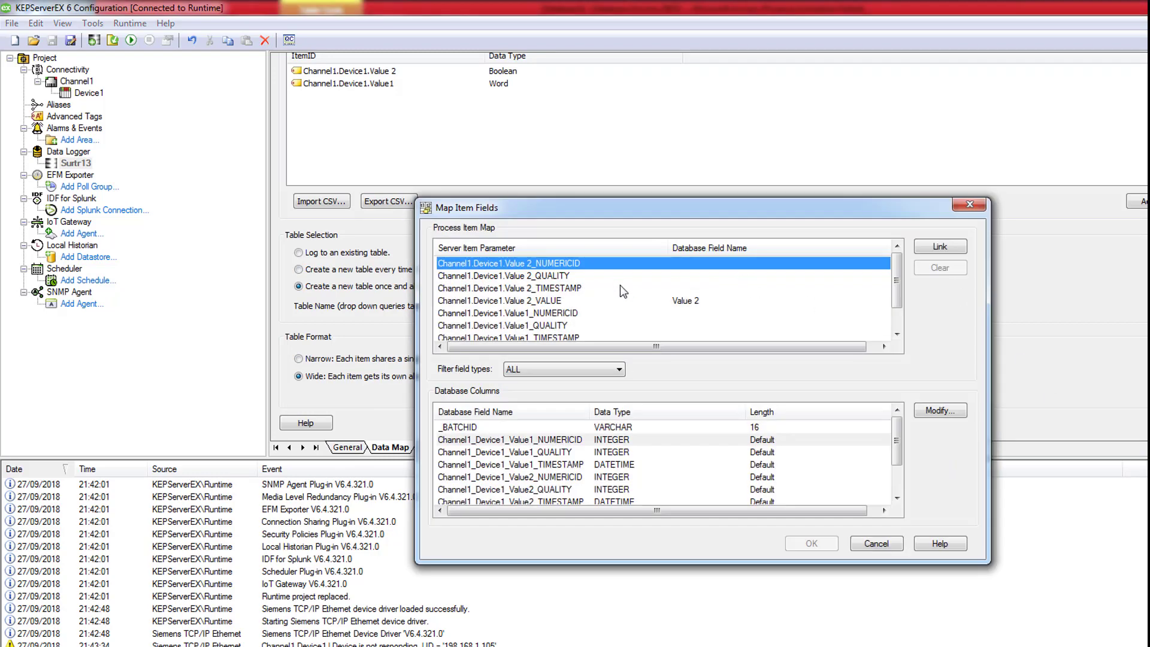